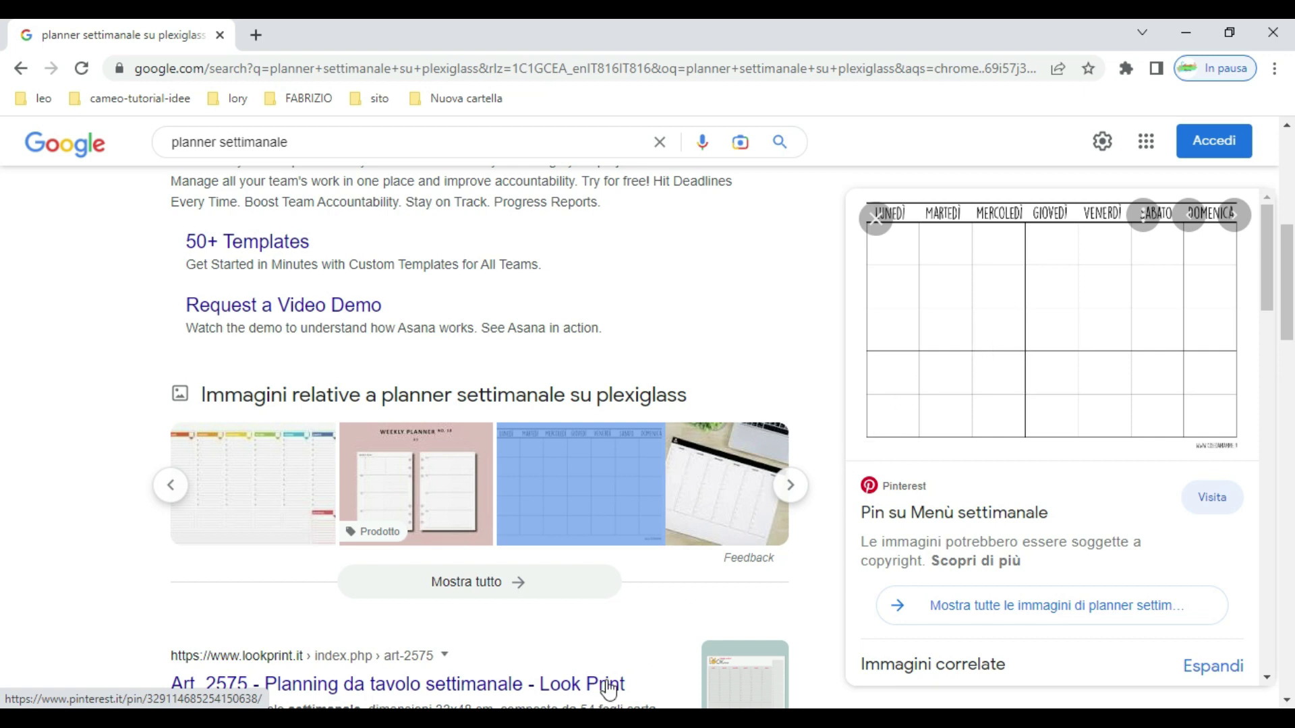
Step: Switch to Silhouette Studio and look over the finished weekly planner beside the page in the Senza titolo-1 document
click(607, 708)
click(70, 131)
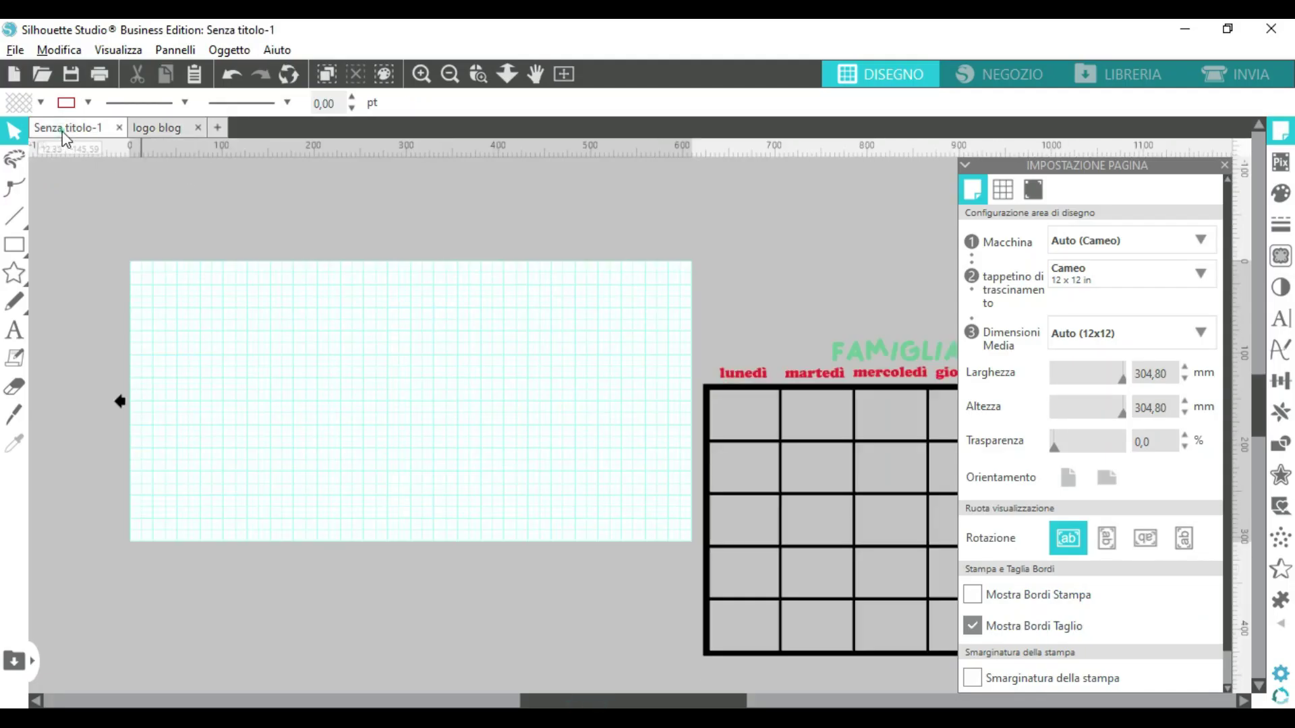
drag(645, 704, 758, 705)
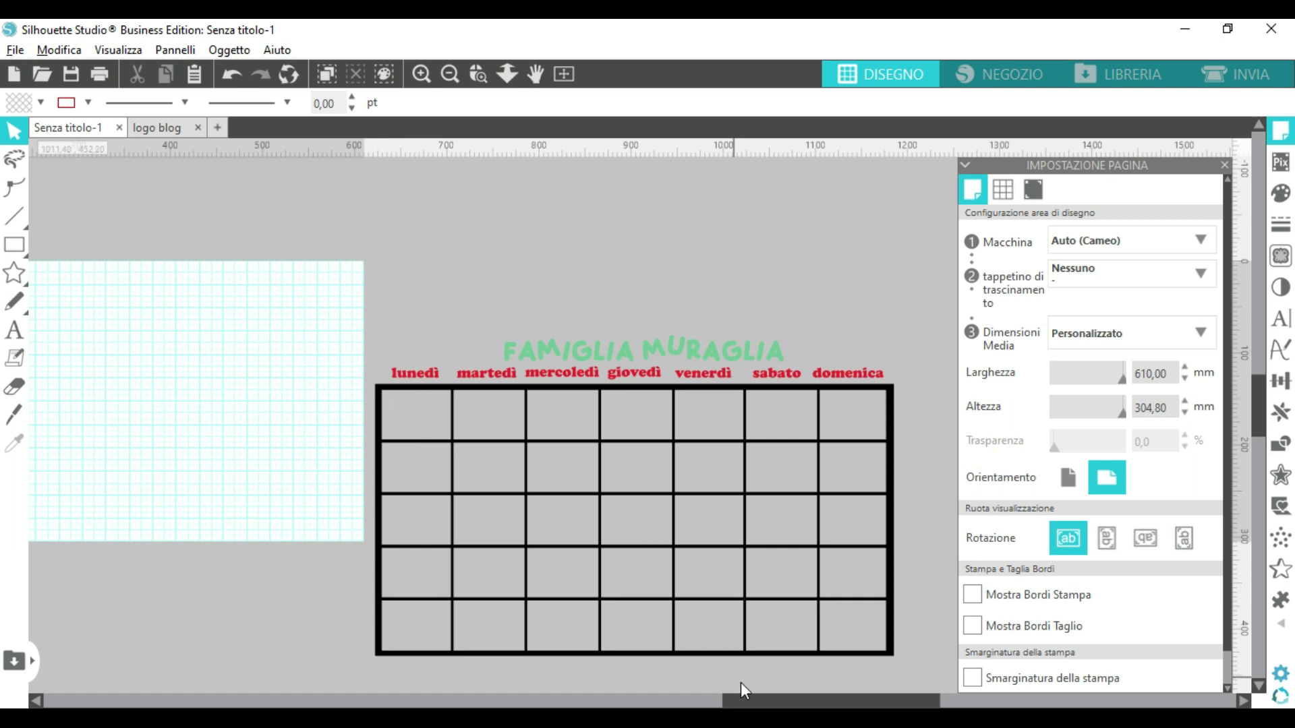
drag(749, 705, 588, 705)
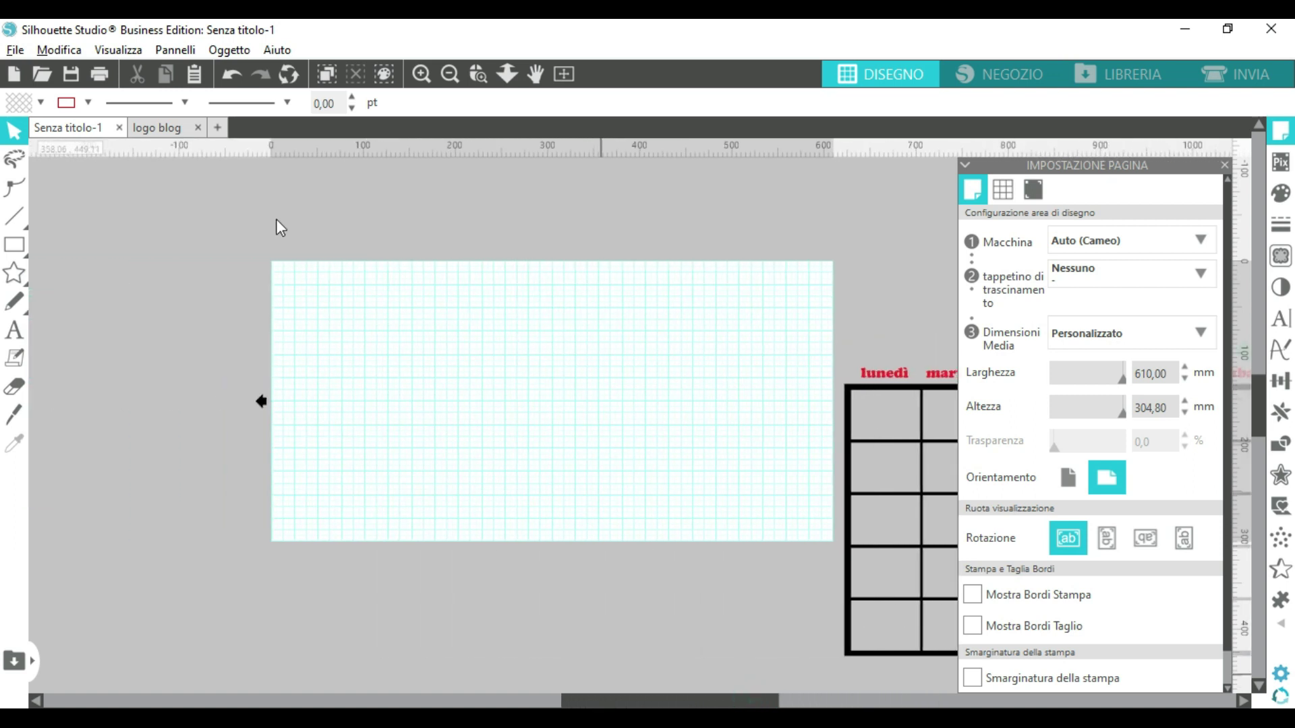
Step: Create a new blank drawing document
click(215, 128)
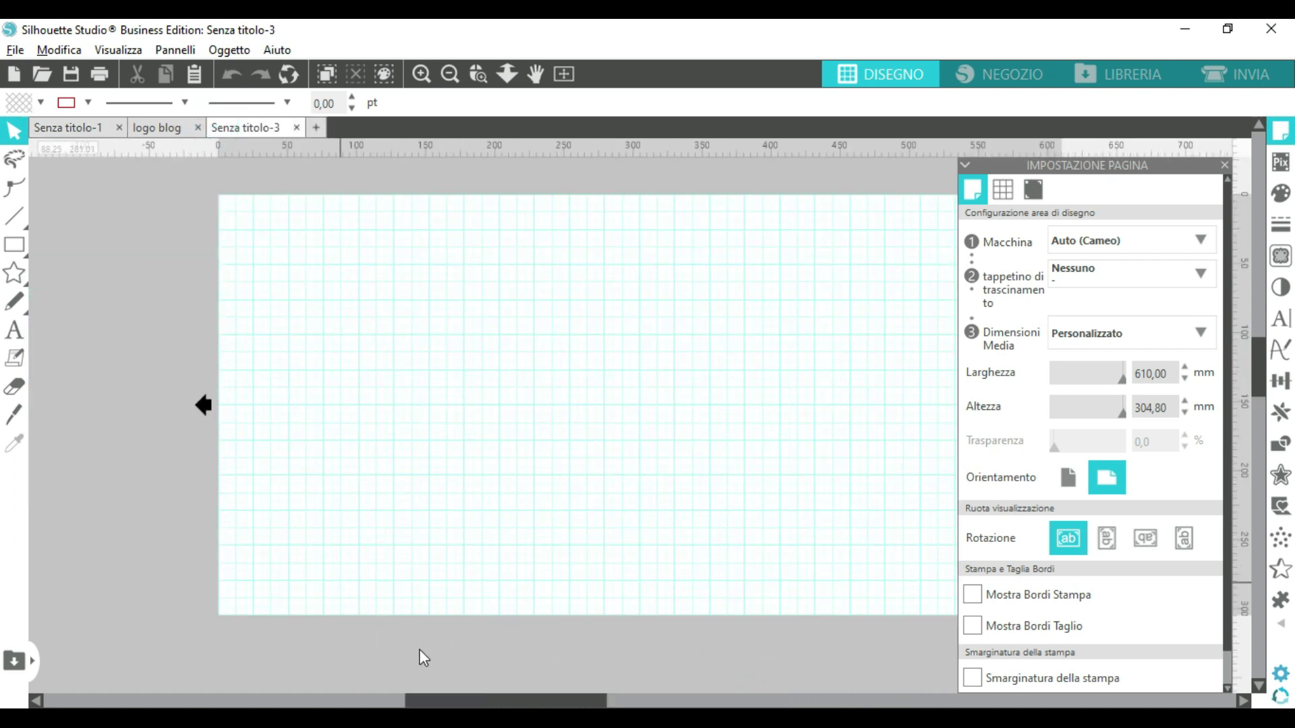
drag(457, 707, 508, 704)
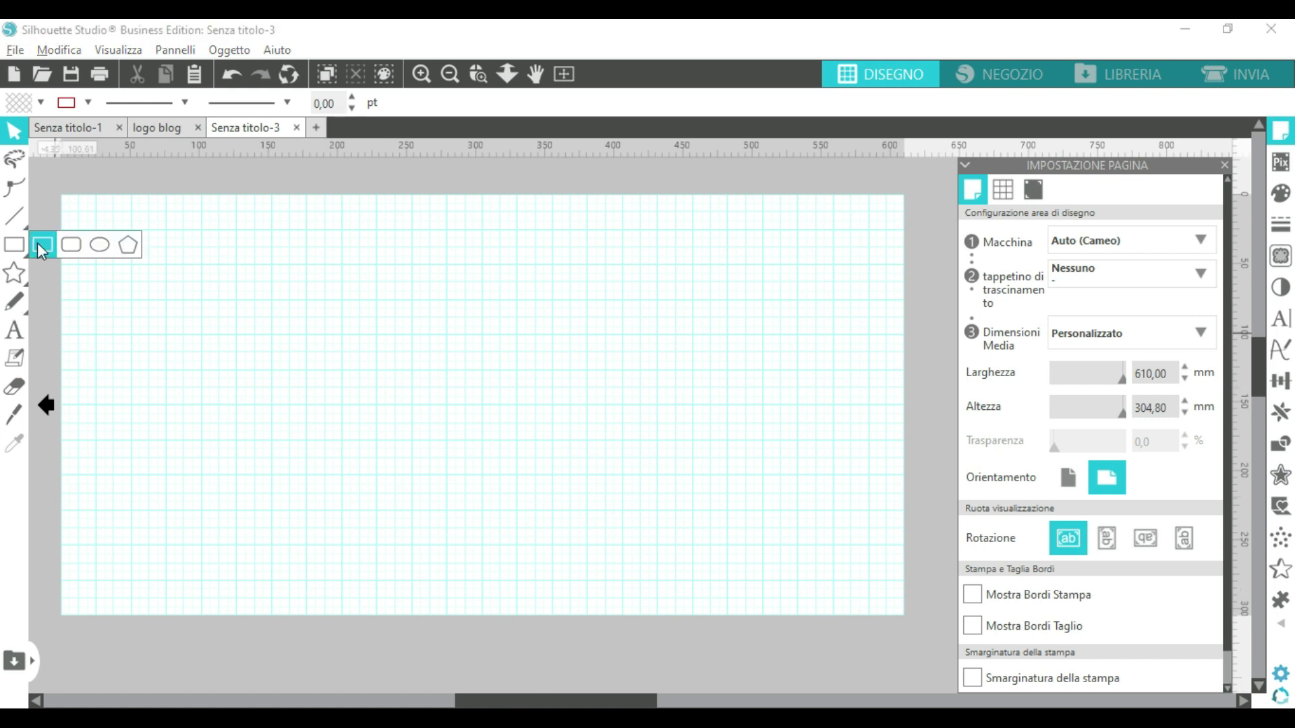
click(42, 244)
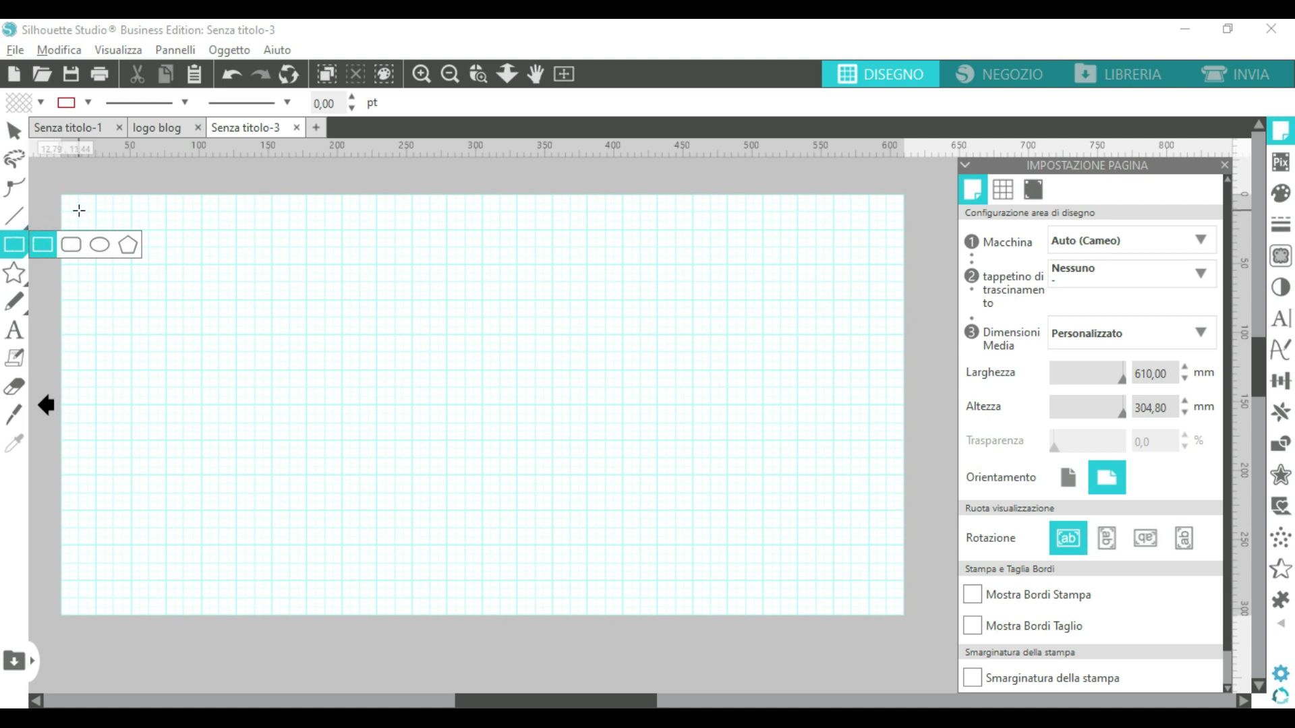
Step: Check the overall dimensions of the finished planner's black grid in the Senza titolo-1 document
click(87, 127)
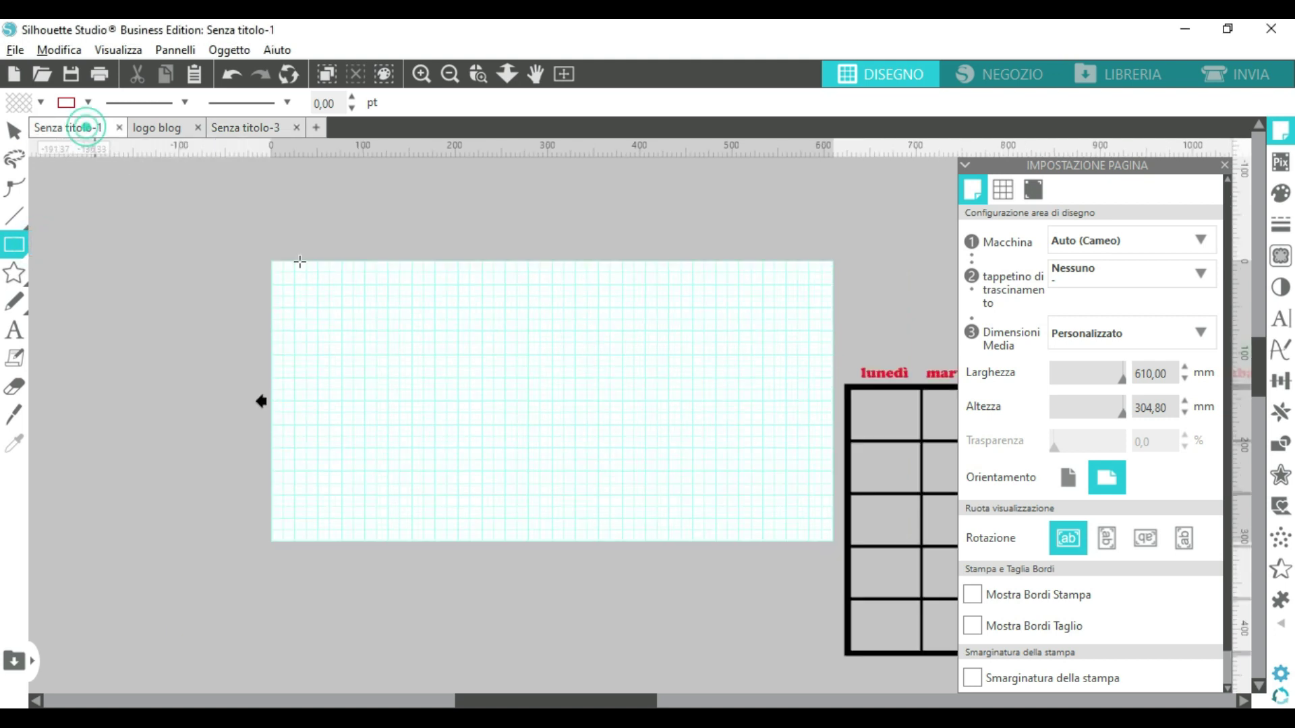
scroll(576, 703, right, 5)
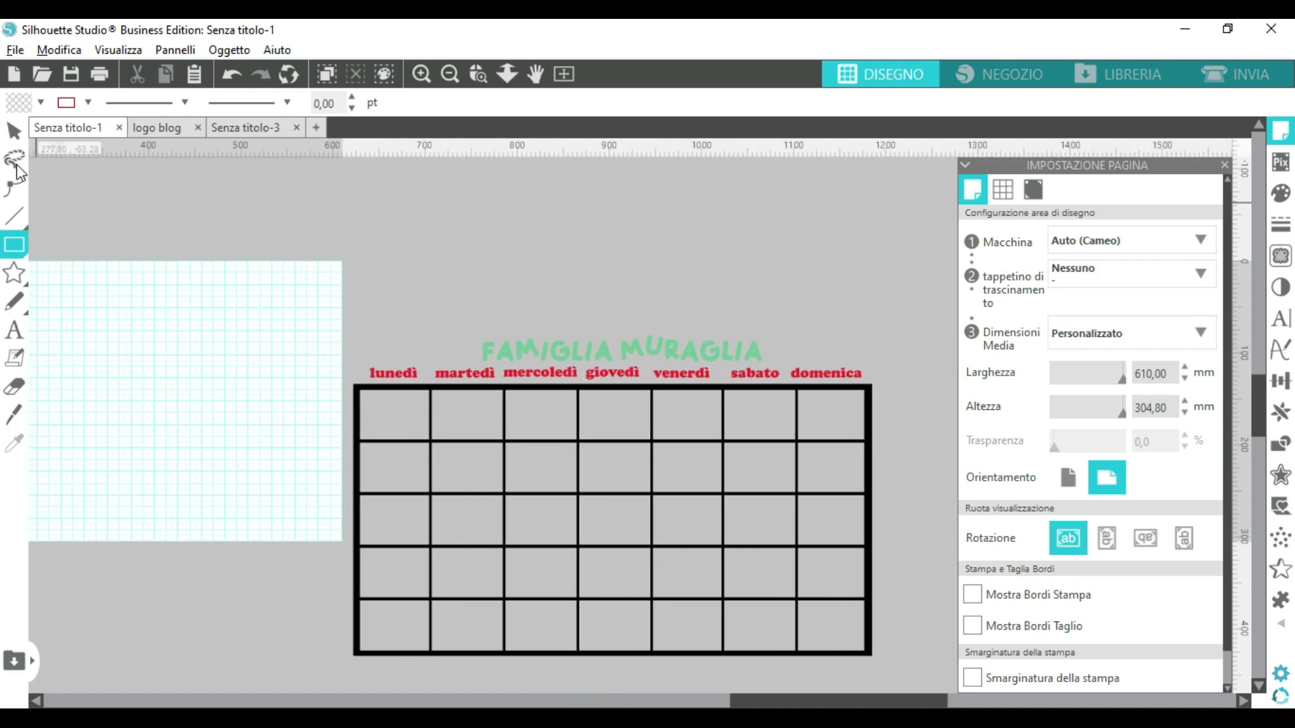
click(15, 135)
click(453, 399)
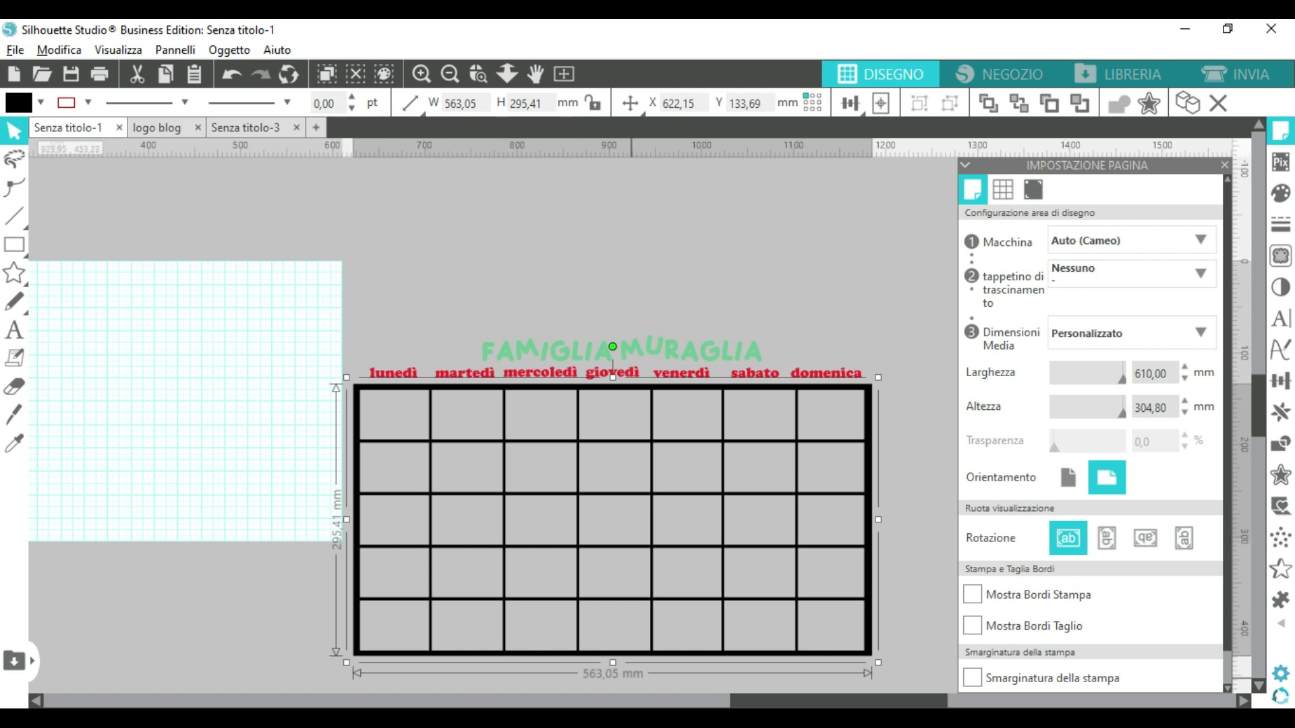
Step: Draw a rectangle about 515 by 270 mm on the page of the Senza titolo-3 document
click(250, 128)
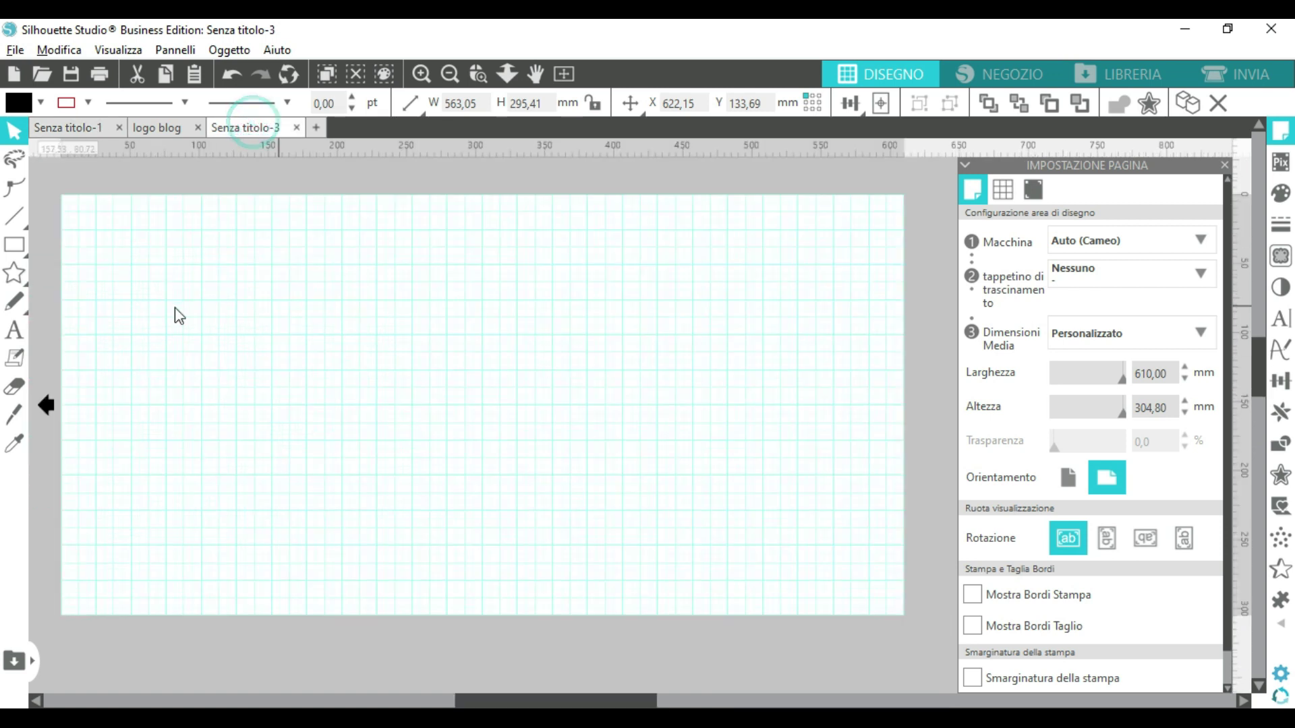
click(23, 244)
click(39, 246)
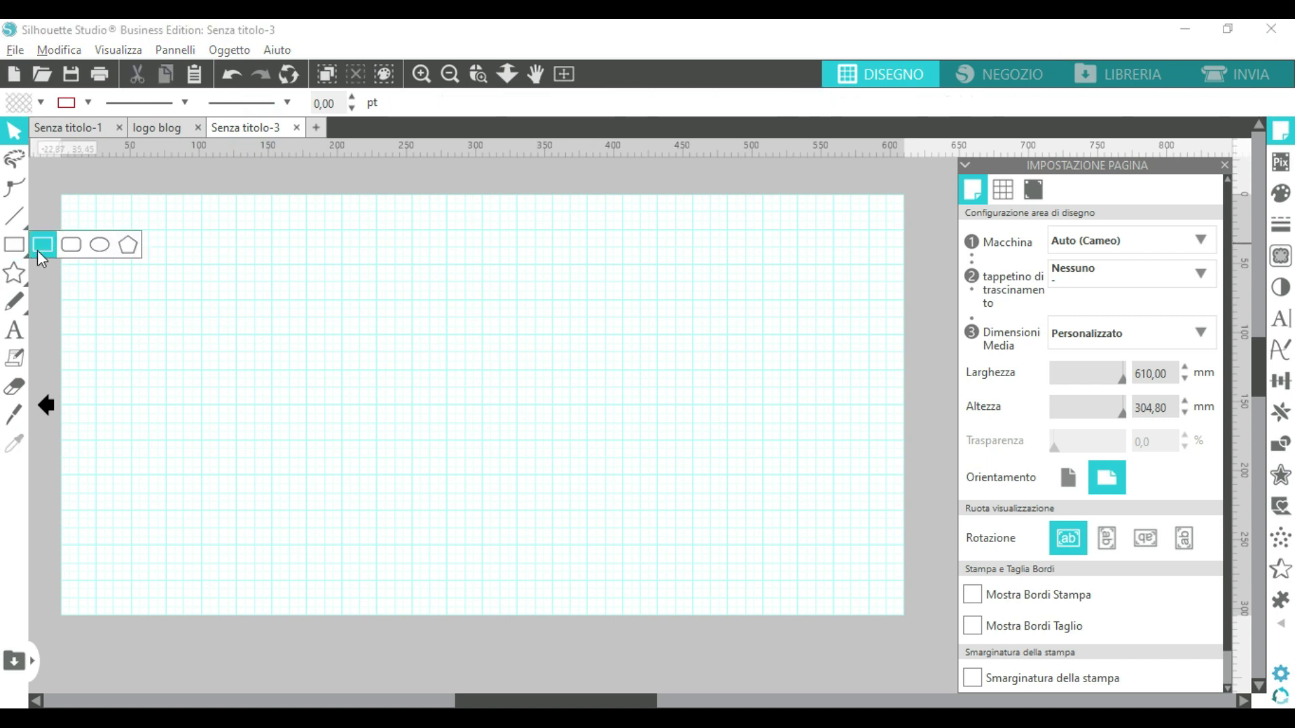
drag(81, 211, 793, 583)
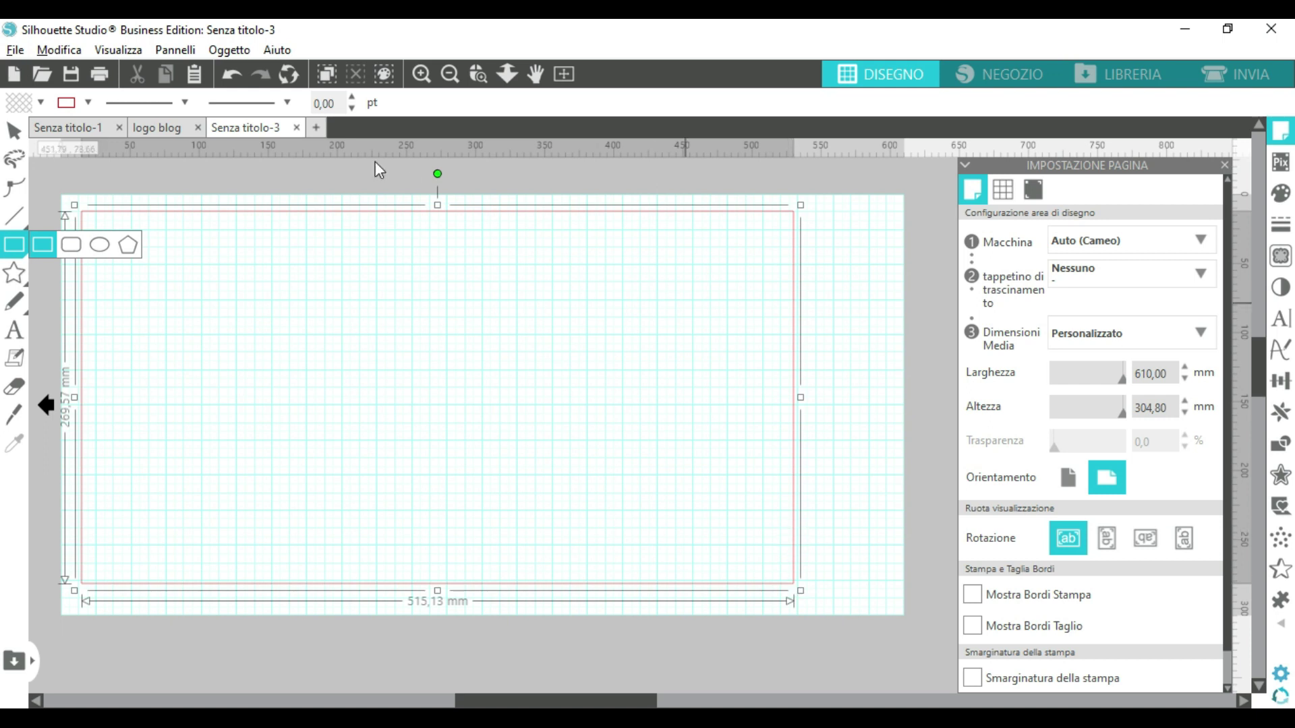
Step: Resize the rectangle to 550 mm wide by 290 mm high and move it inside the page, to about X 15.9, Y 8.1 mm
double_click(482, 105)
text(550,00)
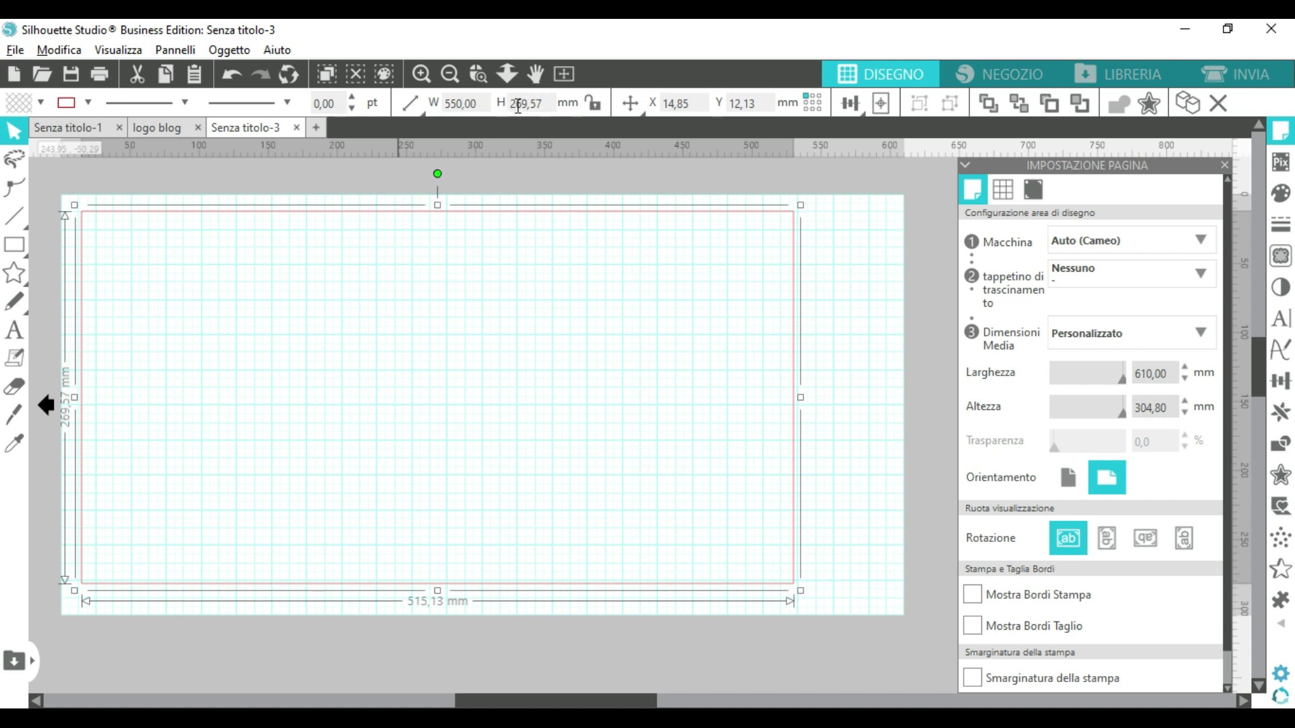
double_click(517, 106)
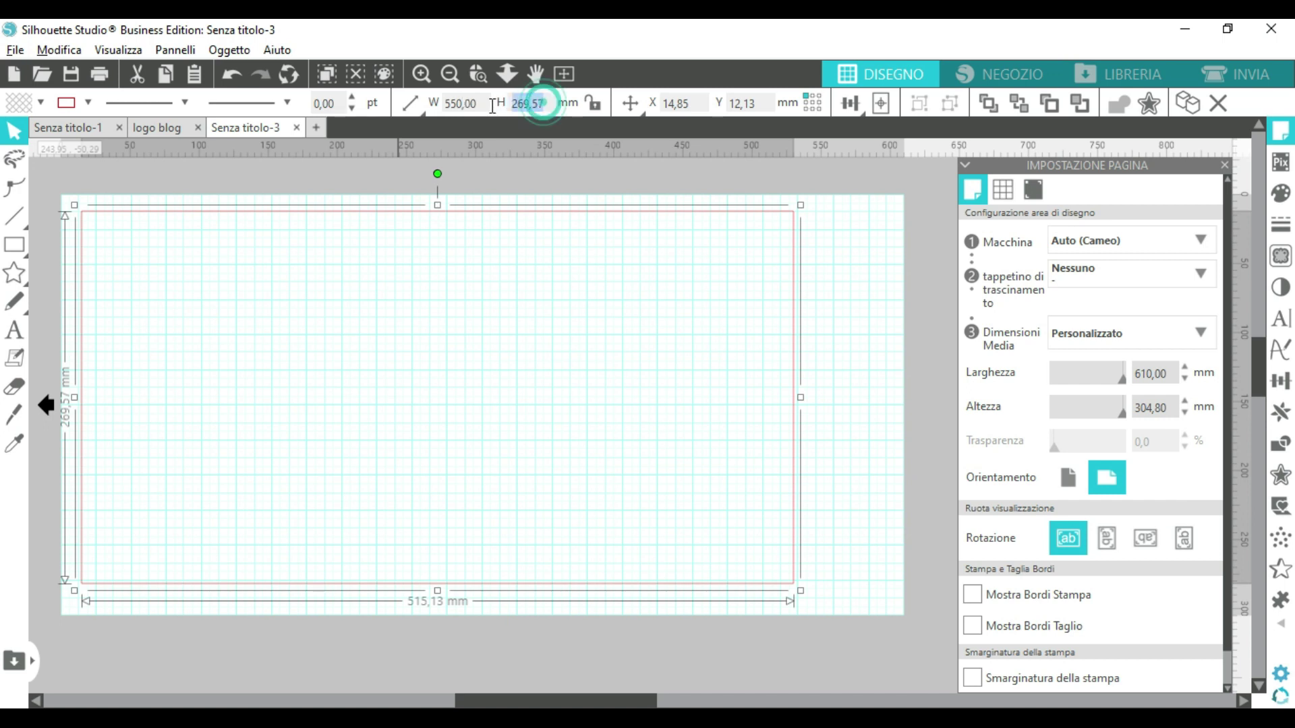
text(290)
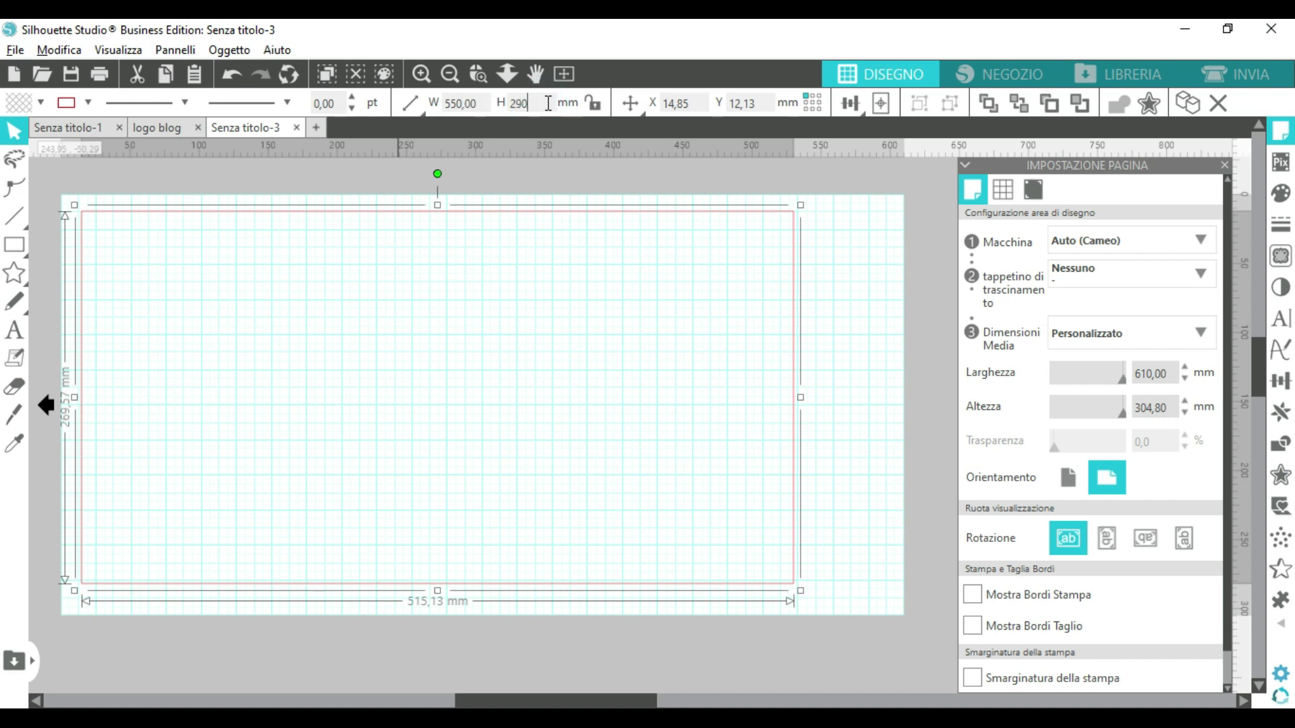
key(Return)
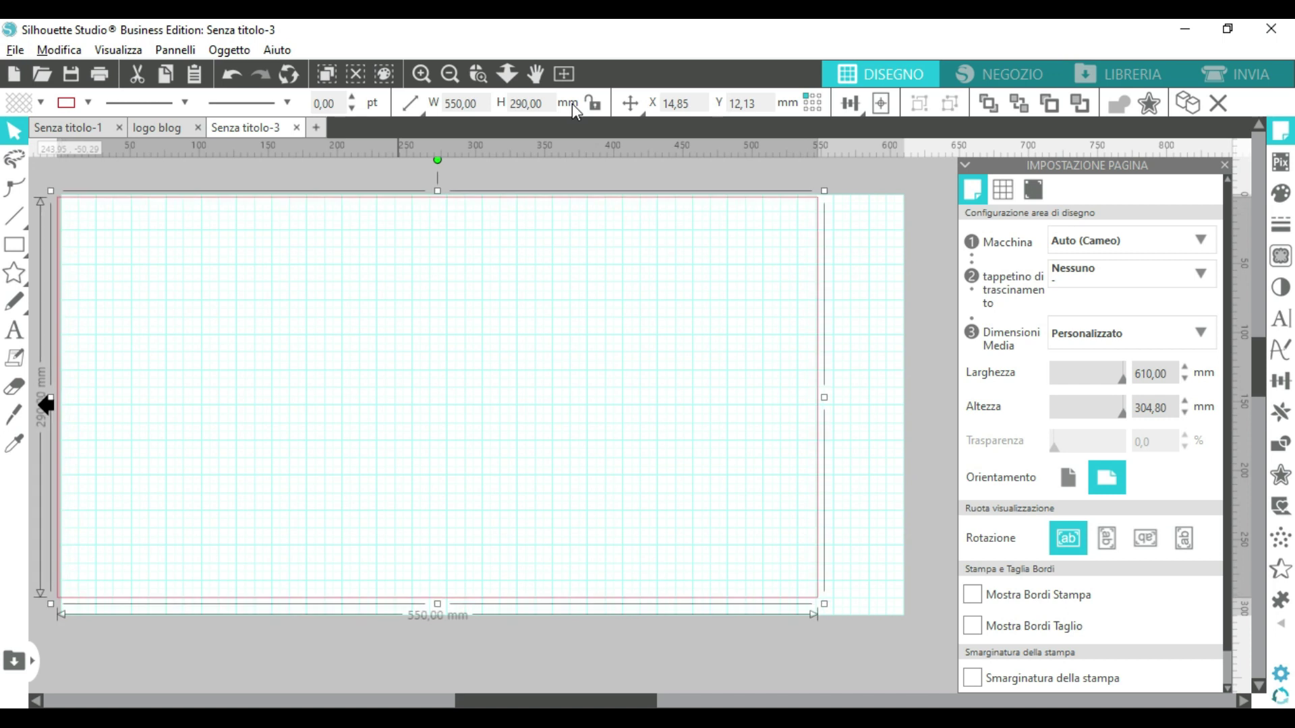
drag(817, 478, 845, 495)
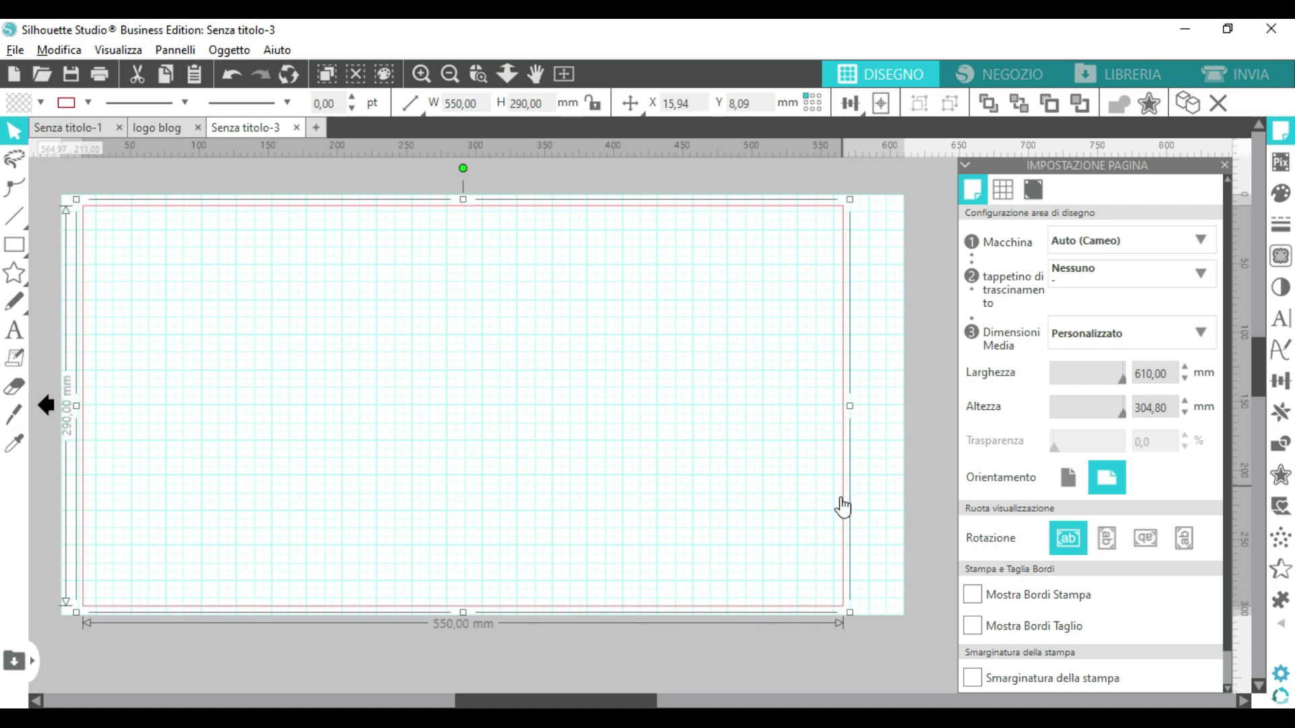
click(861, 505)
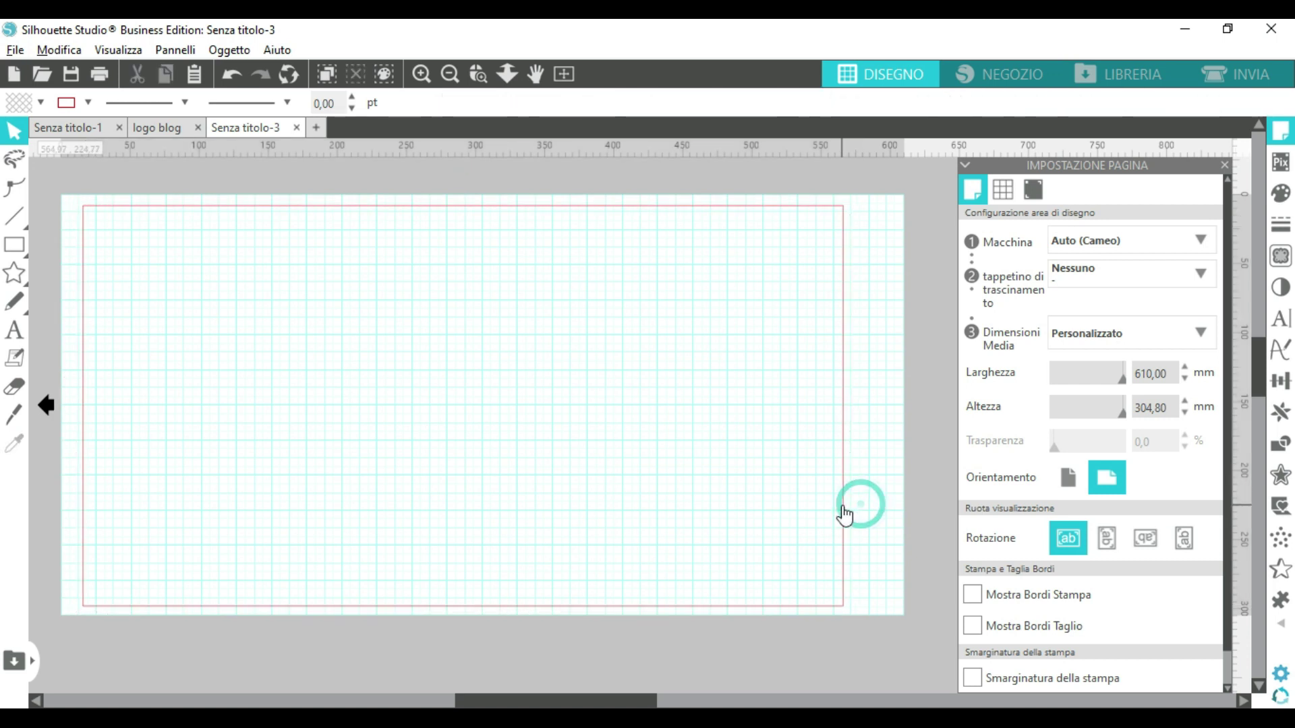
Step: Add an internal offset to the rectangle at a distance of 4 mm with square corners
click(843, 514)
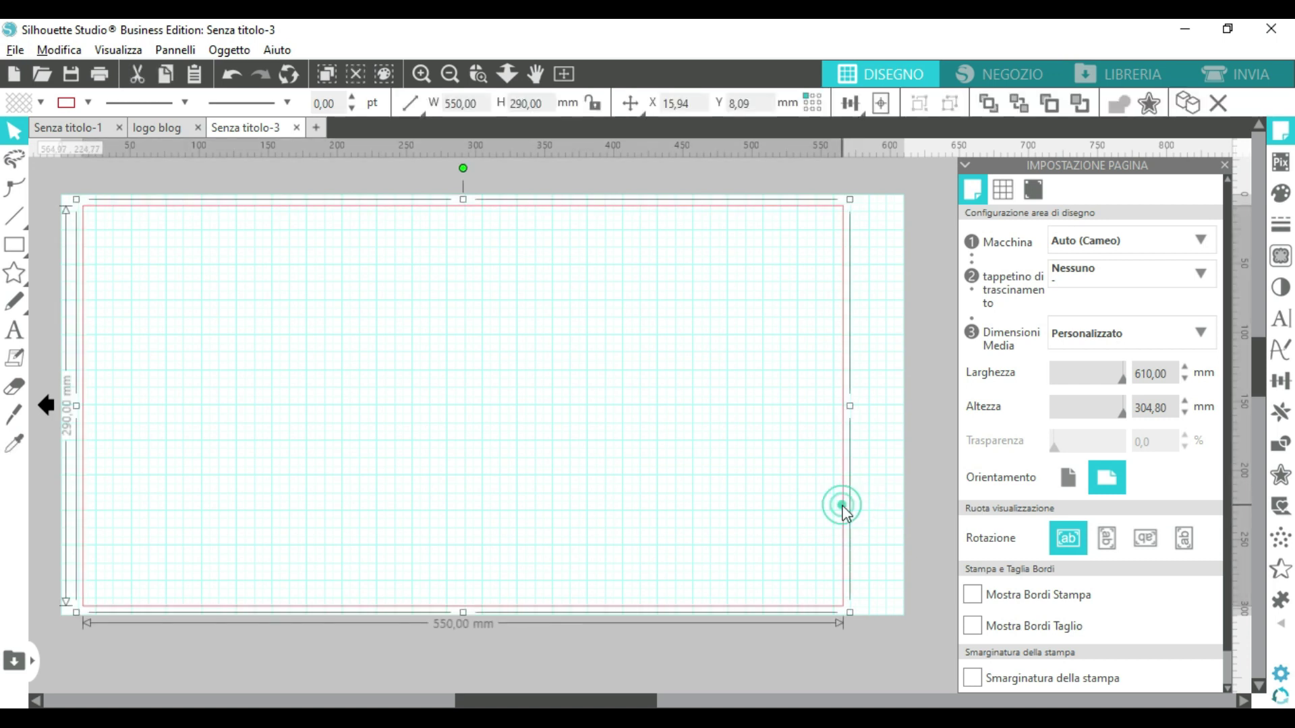
click(1282, 485)
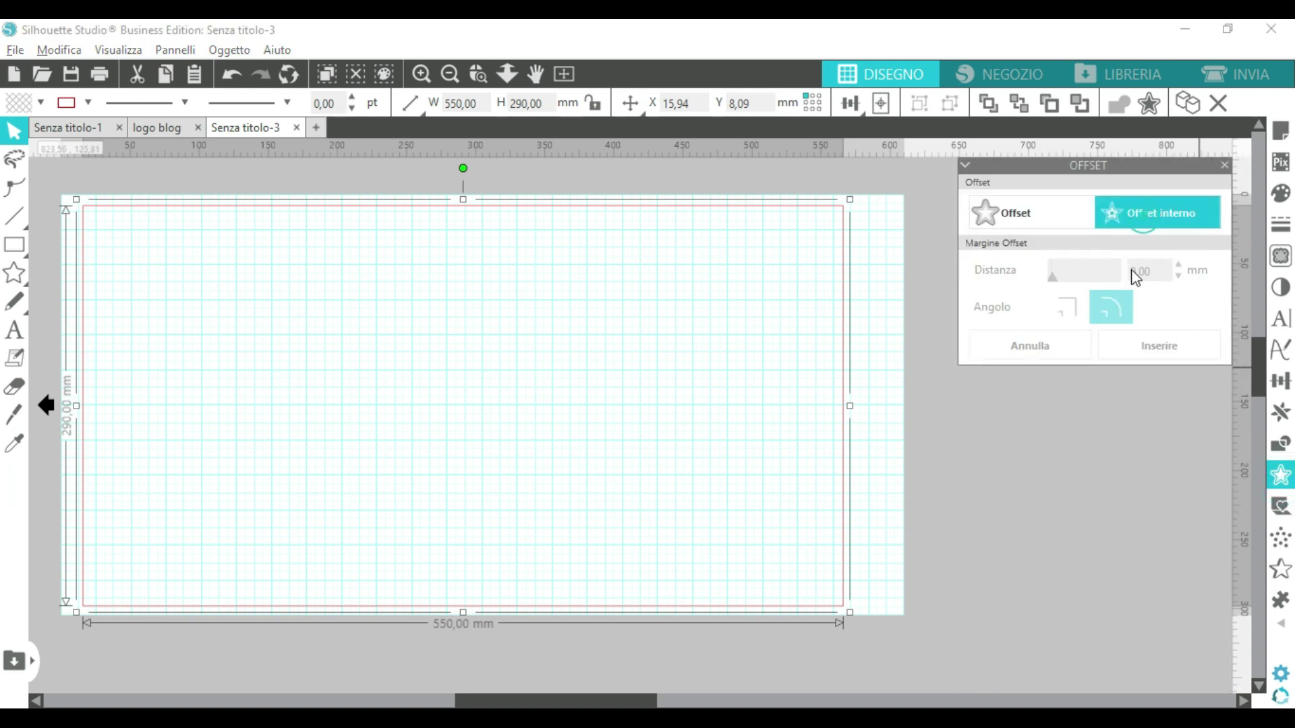
double_click(1134, 272)
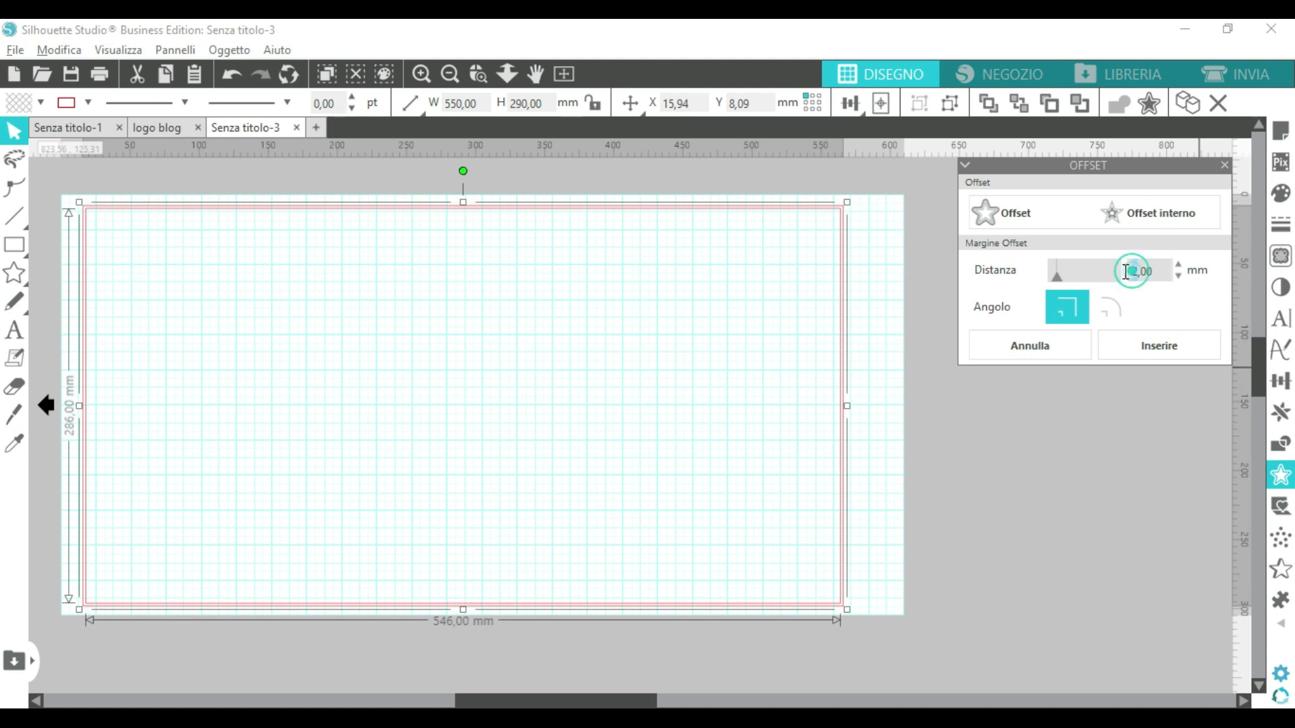
text(4)
key(Return)
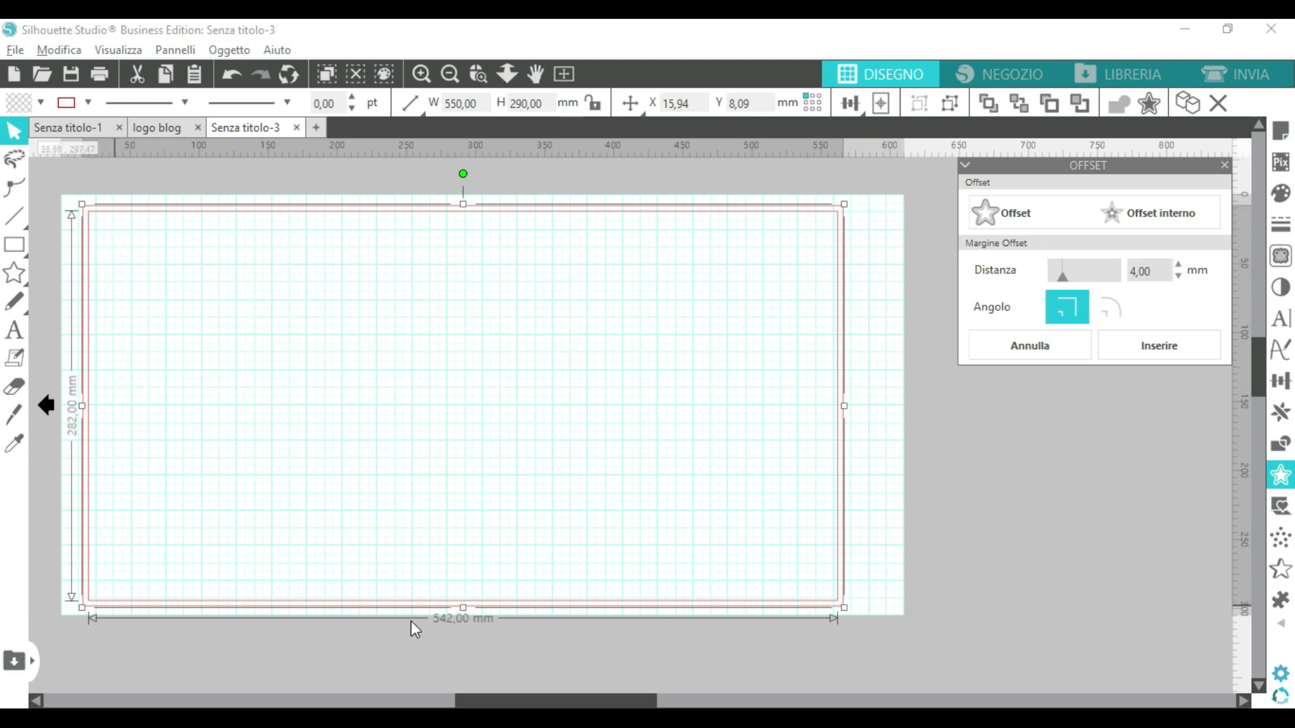
click(868, 500)
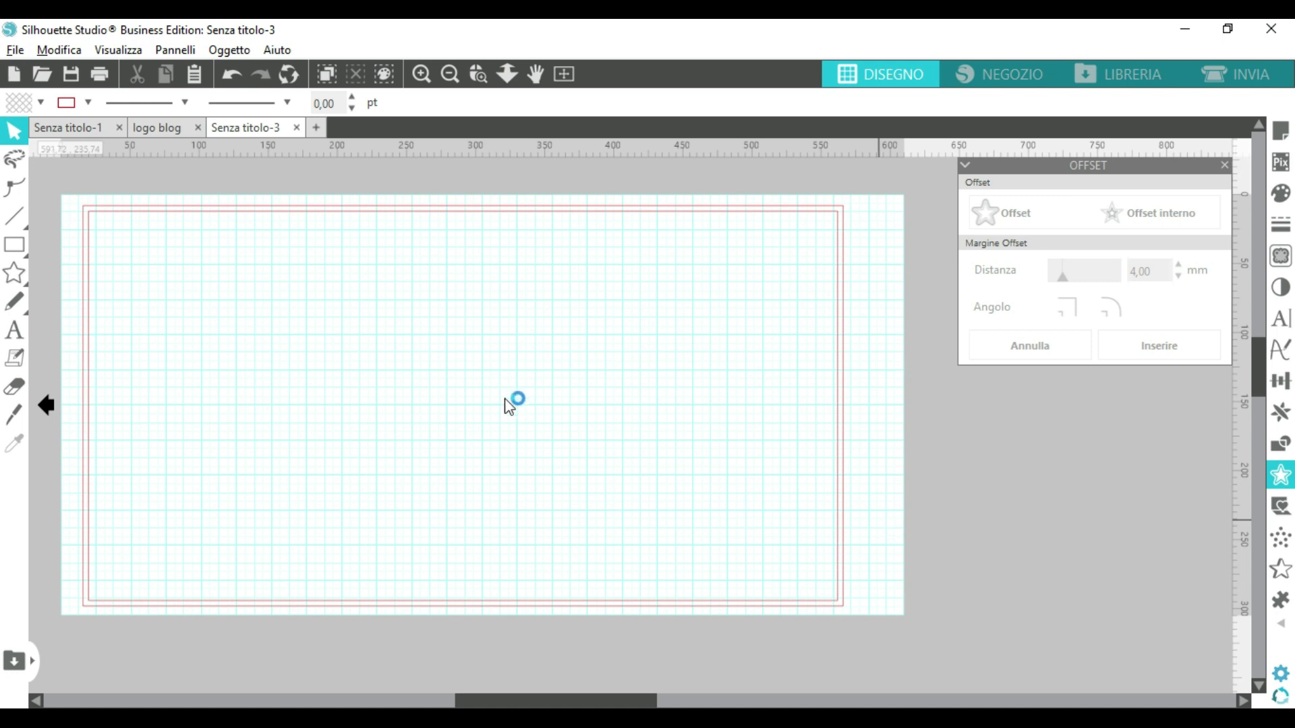
Step: Combine both rectangles into a compound path and shift the resulting frame right to about X 24.9 mm
drag(378, 188, 380, 225)
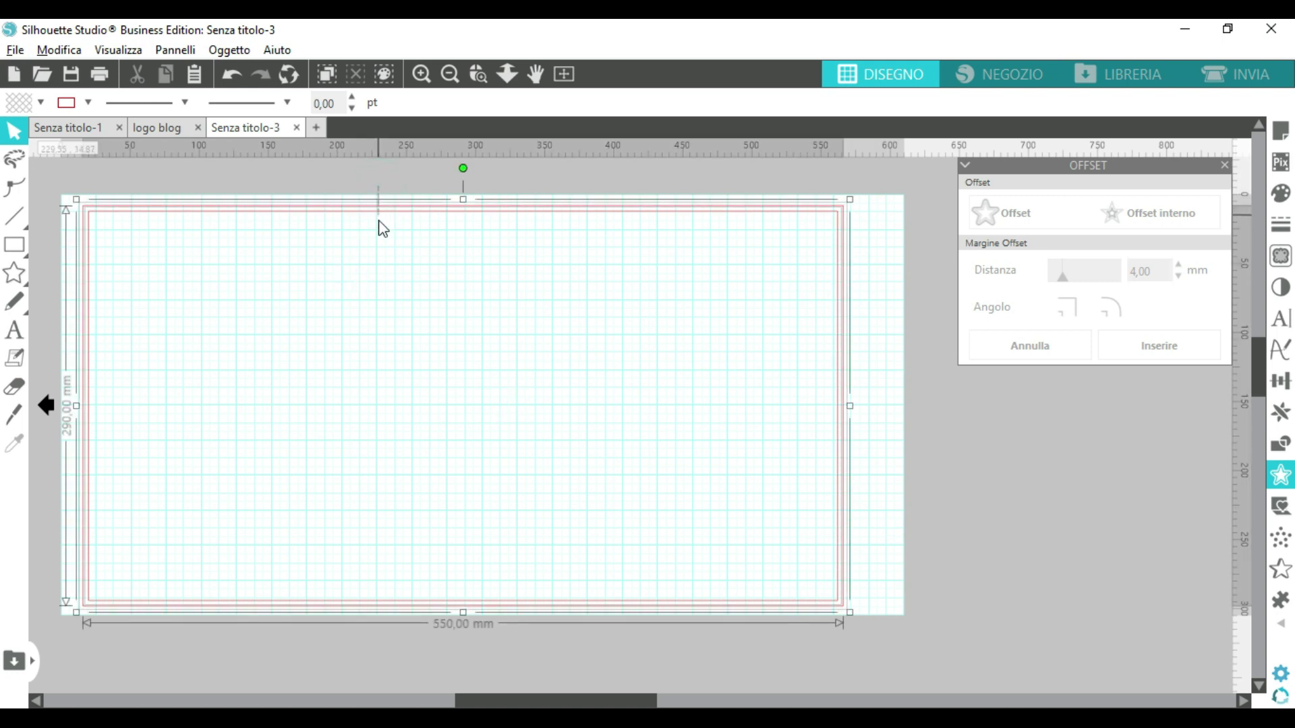
right_click(403, 209)
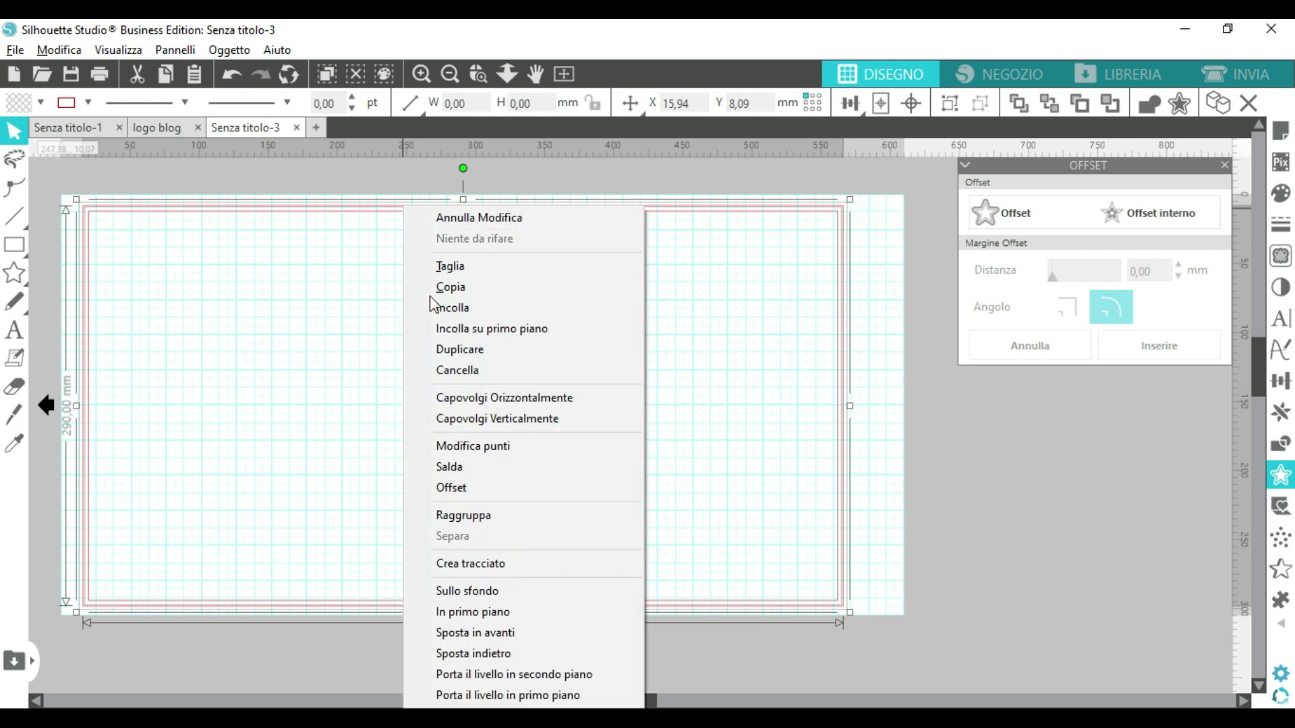
click(487, 564)
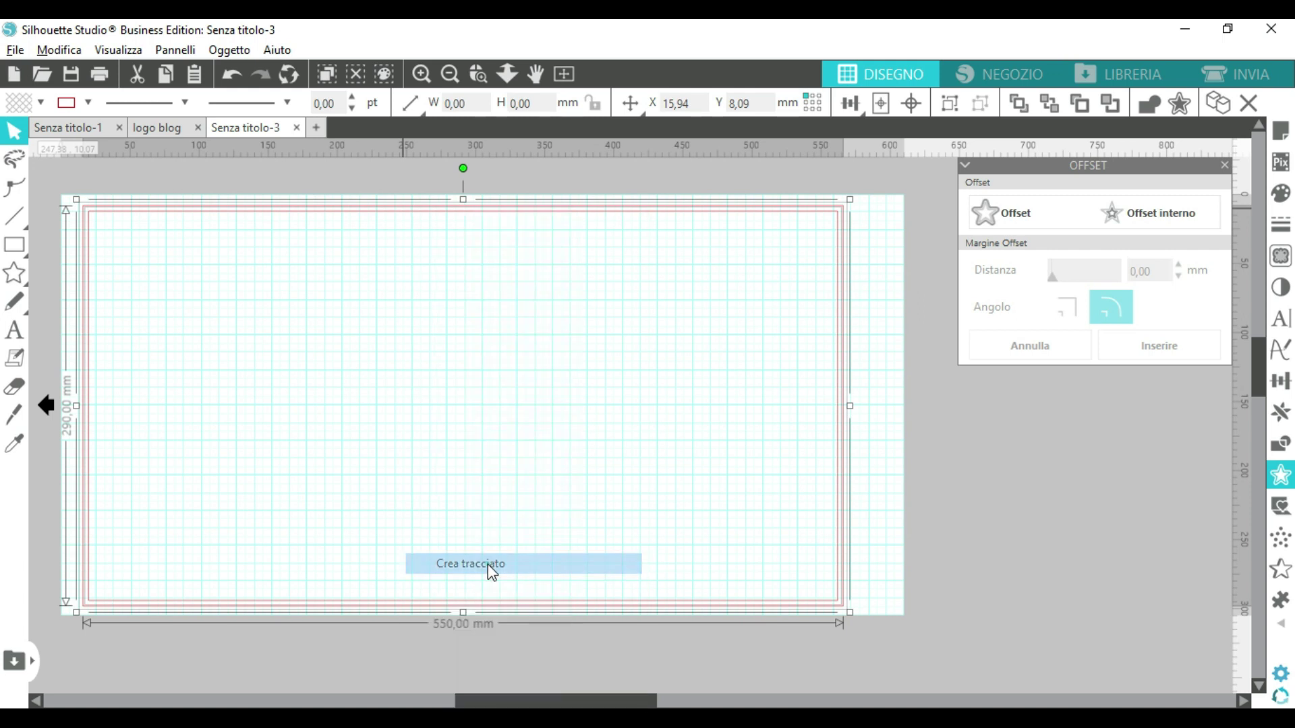
click(514, 538)
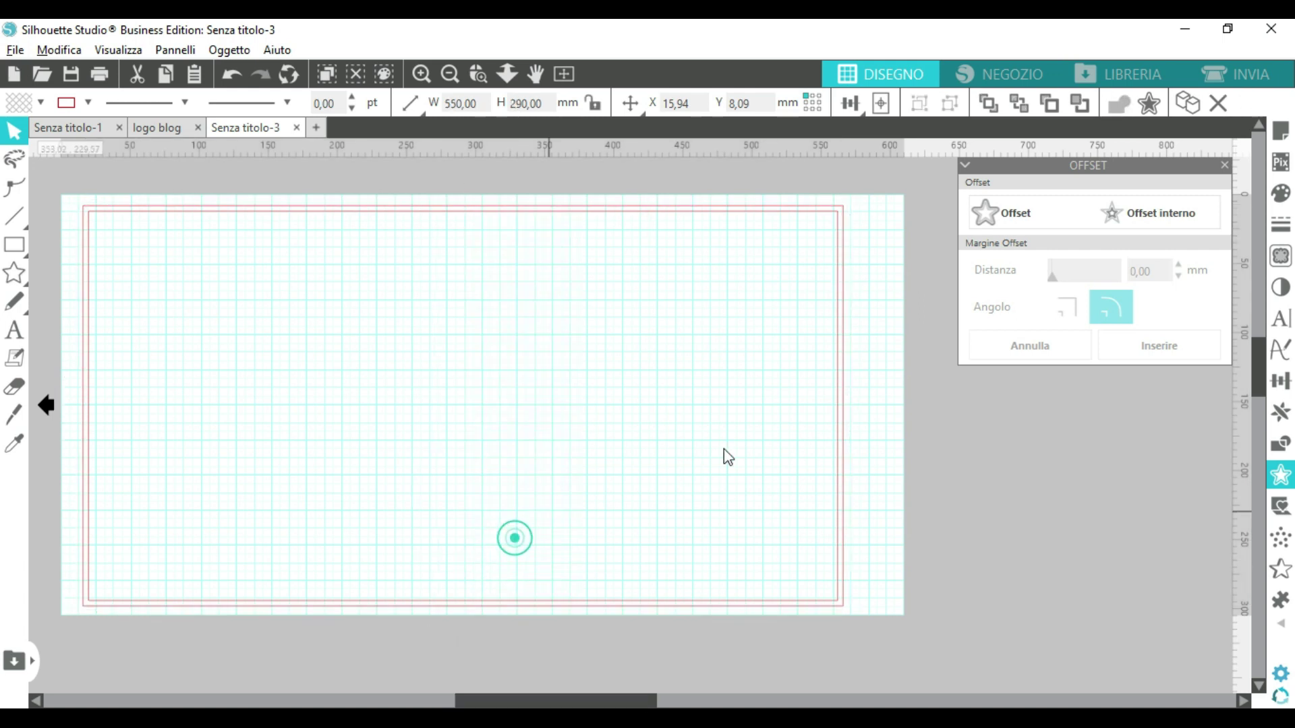
mouse_move(833, 438)
mouse_down()
mouse_move(876, 414)
mouse_move(916, 442)
mouse_move(881, 431)
mouse_move(882, 442)
mouse_move(844, 442)
mouse_up()
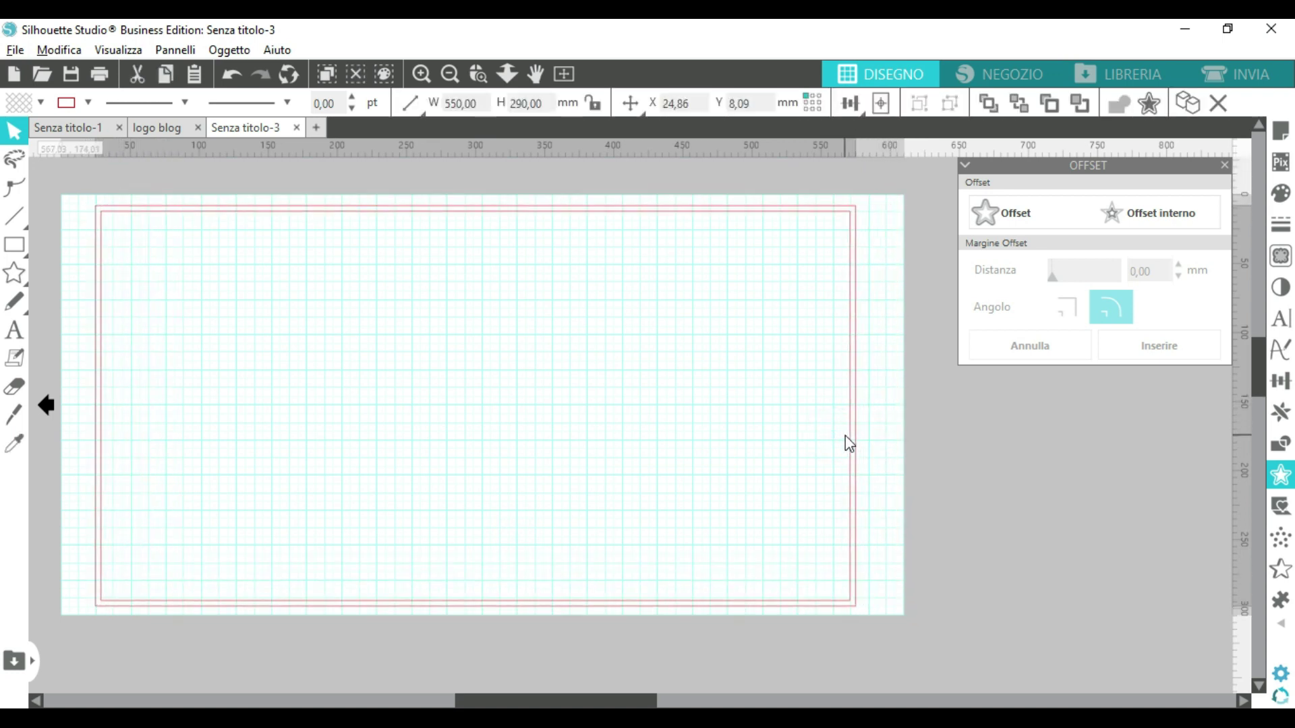
Step: Draw a vertical strip about 3.4 by 287 mm spanning the frame's height and replicate it into a row of adjacent copies
click(605, 632)
drag(605, 705, 592, 703)
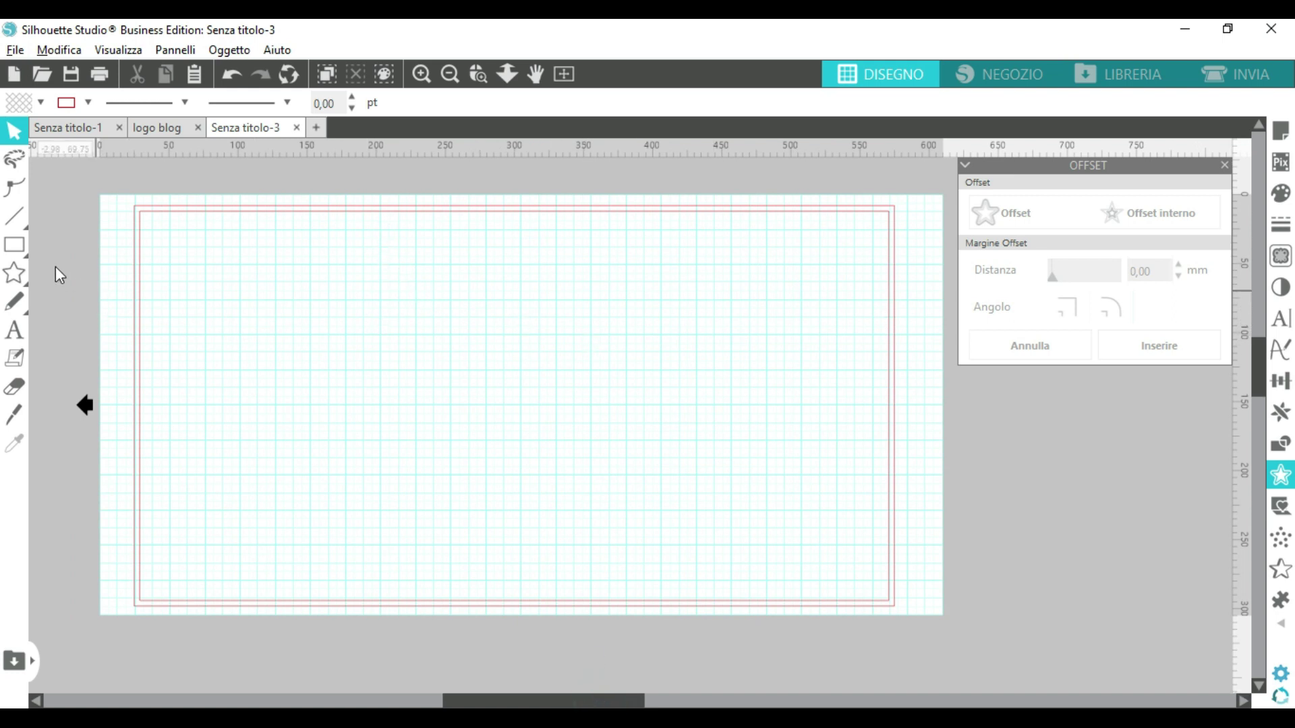
click(25, 249)
click(42, 248)
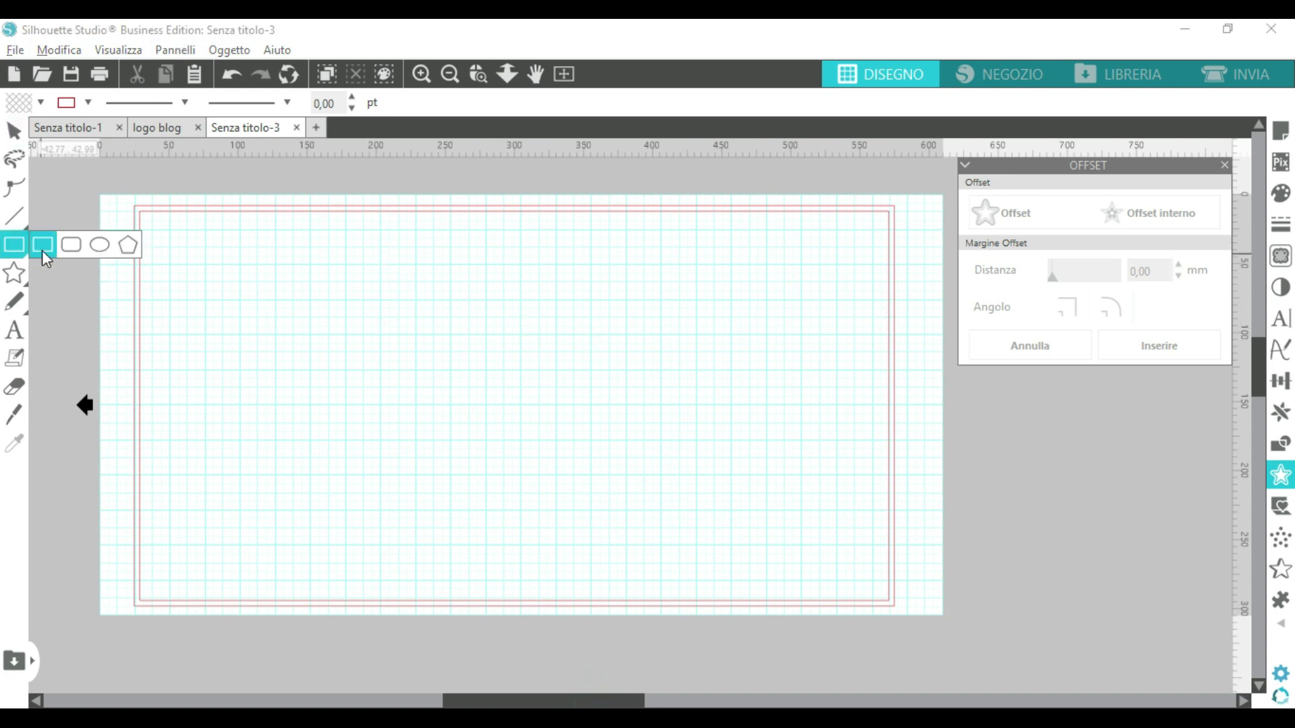
drag(221, 209, 226, 605)
click(190, 472)
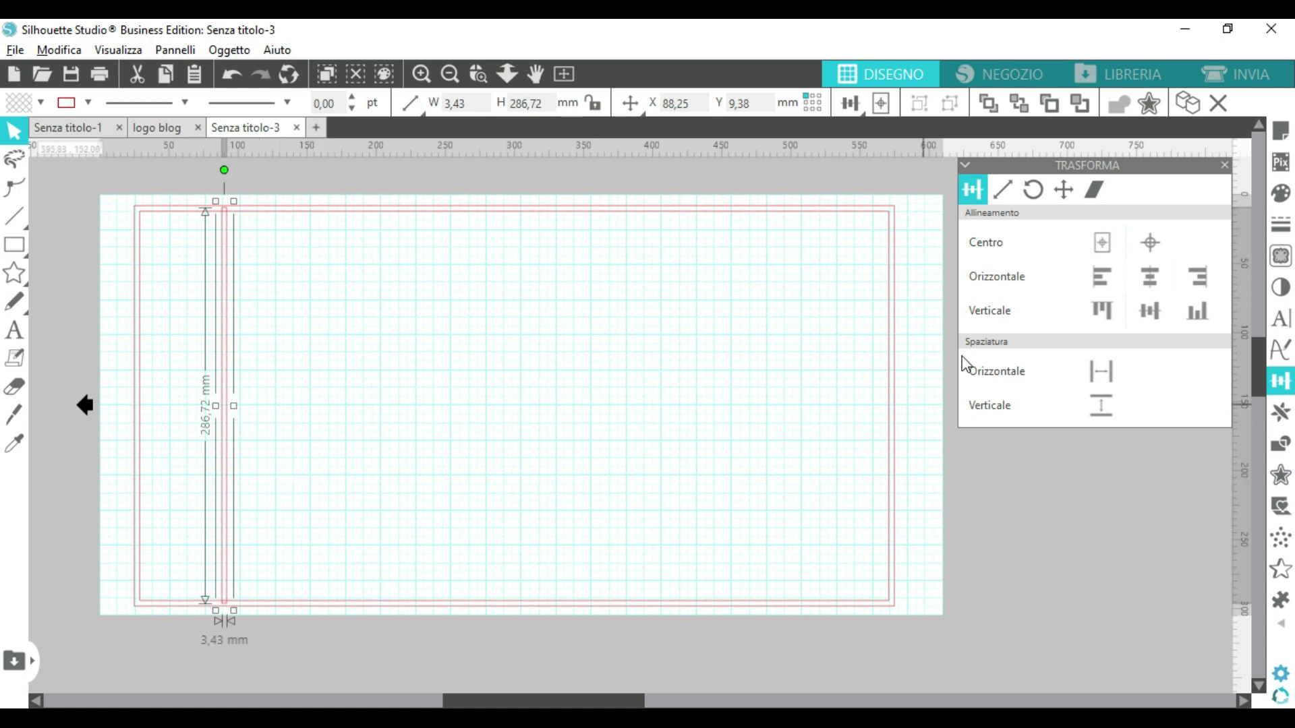
click(1281, 411)
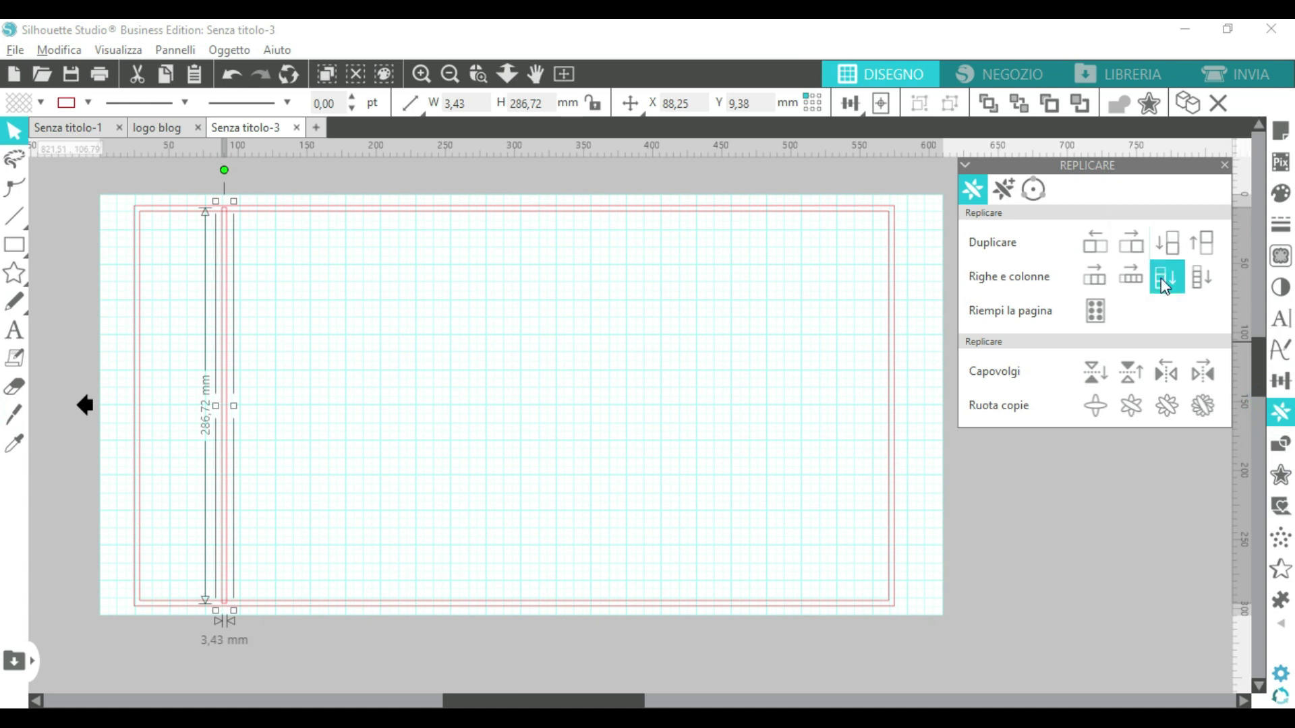
click(1096, 276)
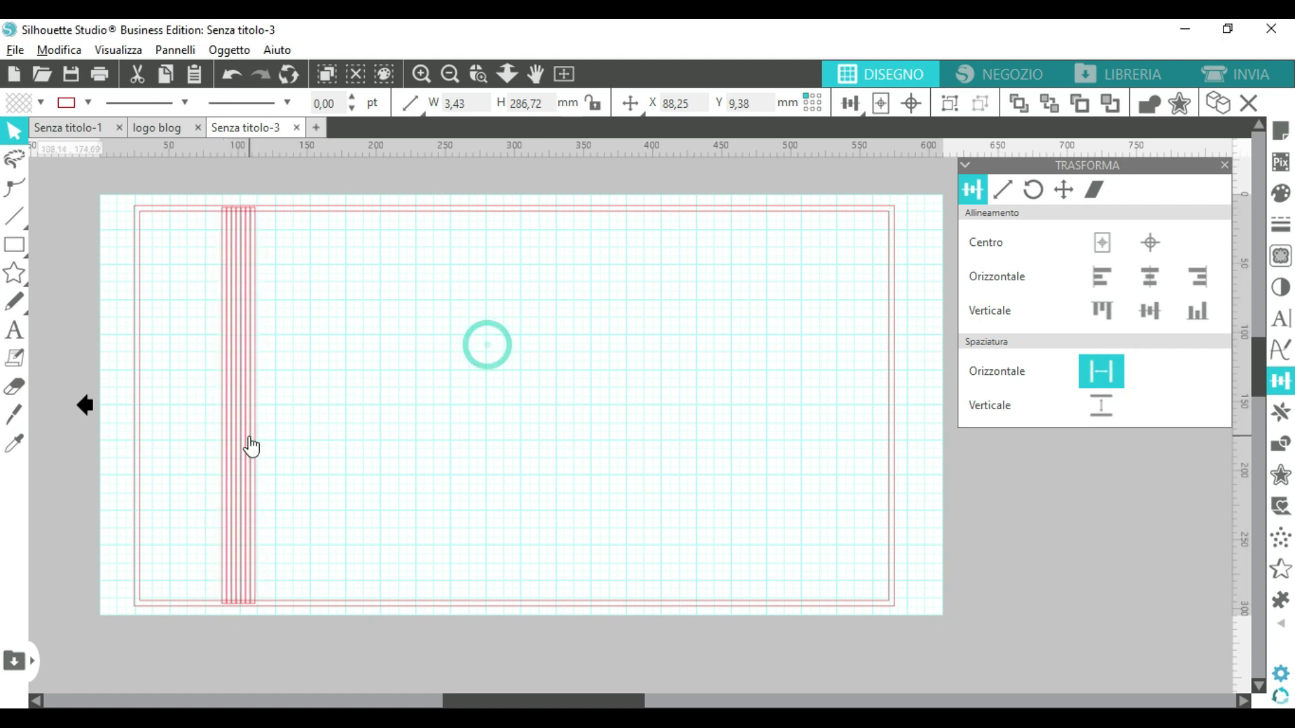
Step: Move one strip toward the frame's right side, to about X 503.9 mm, and shift the remaining row to about X 298.8 mm
click(248, 438)
drag(602, 478, 795, 440)
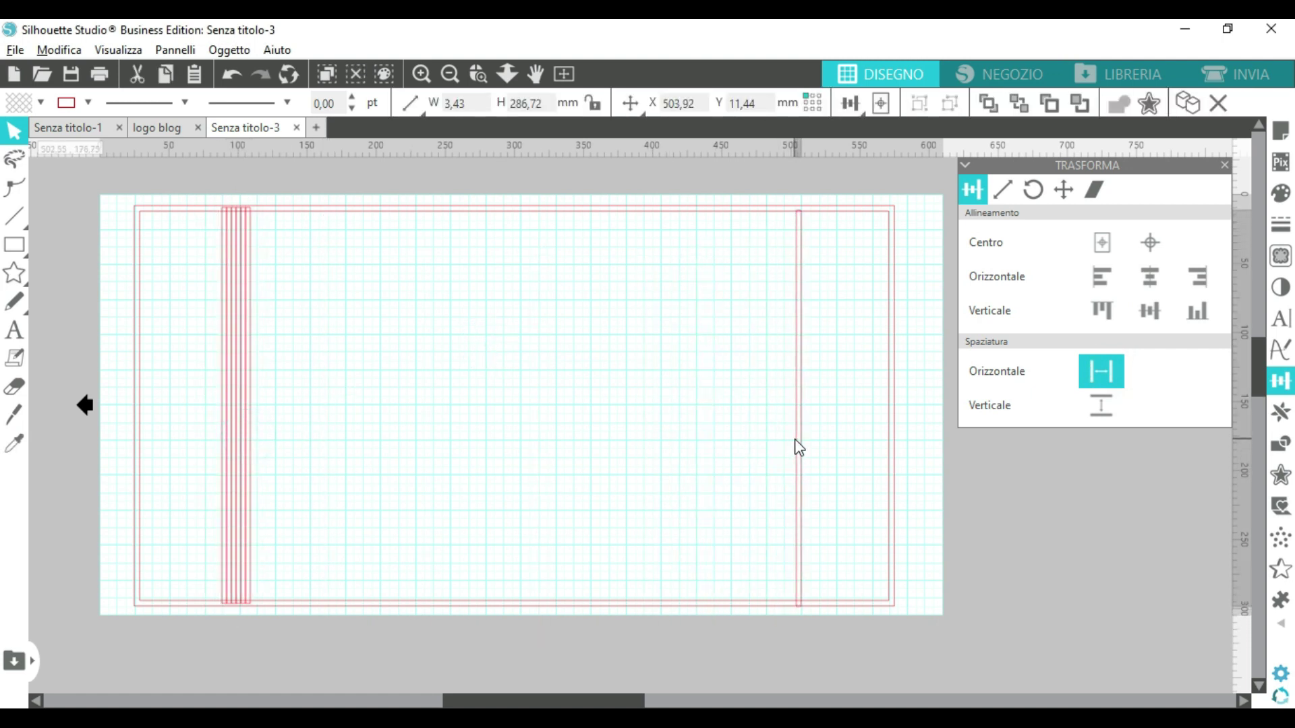
drag(173, 392, 613, 419)
click(616, 406)
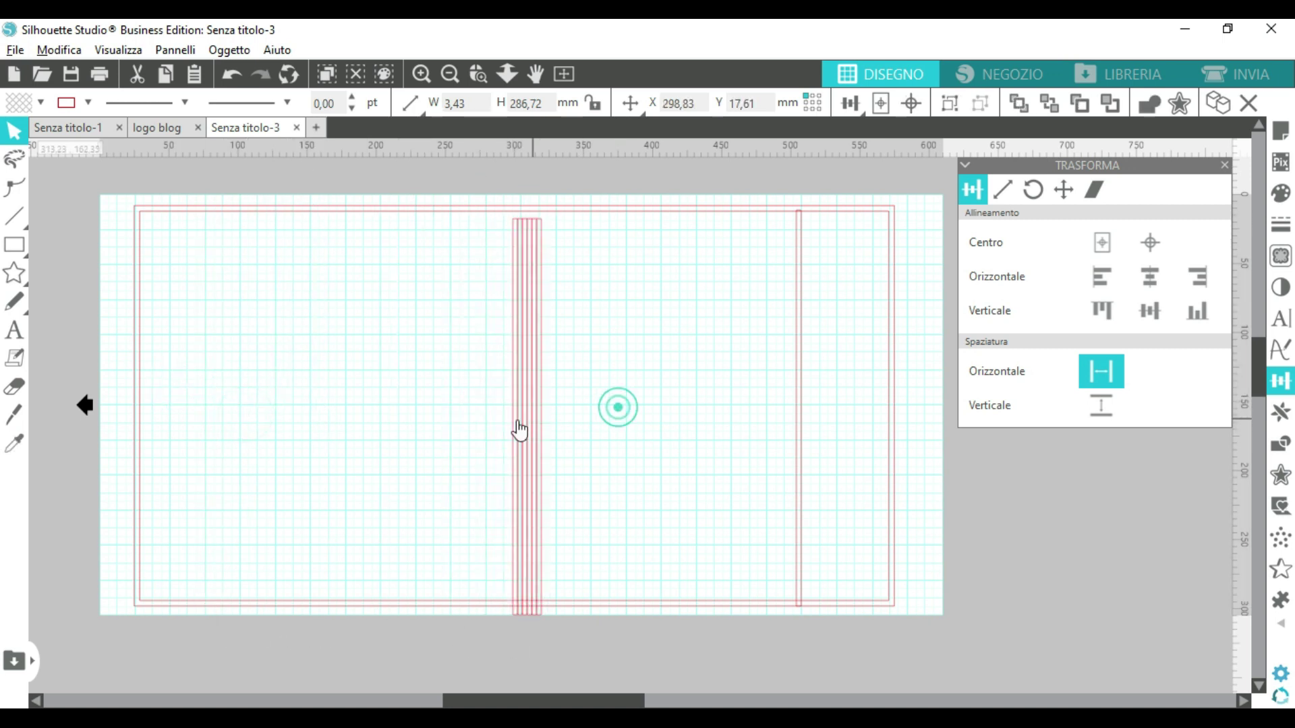
Step: Place one strip from the row as the first divider at about X 102 mm and check its fit against the frame's top edge
drag(510, 418, 240, 404)
click(162, 216)
click(422, 76)
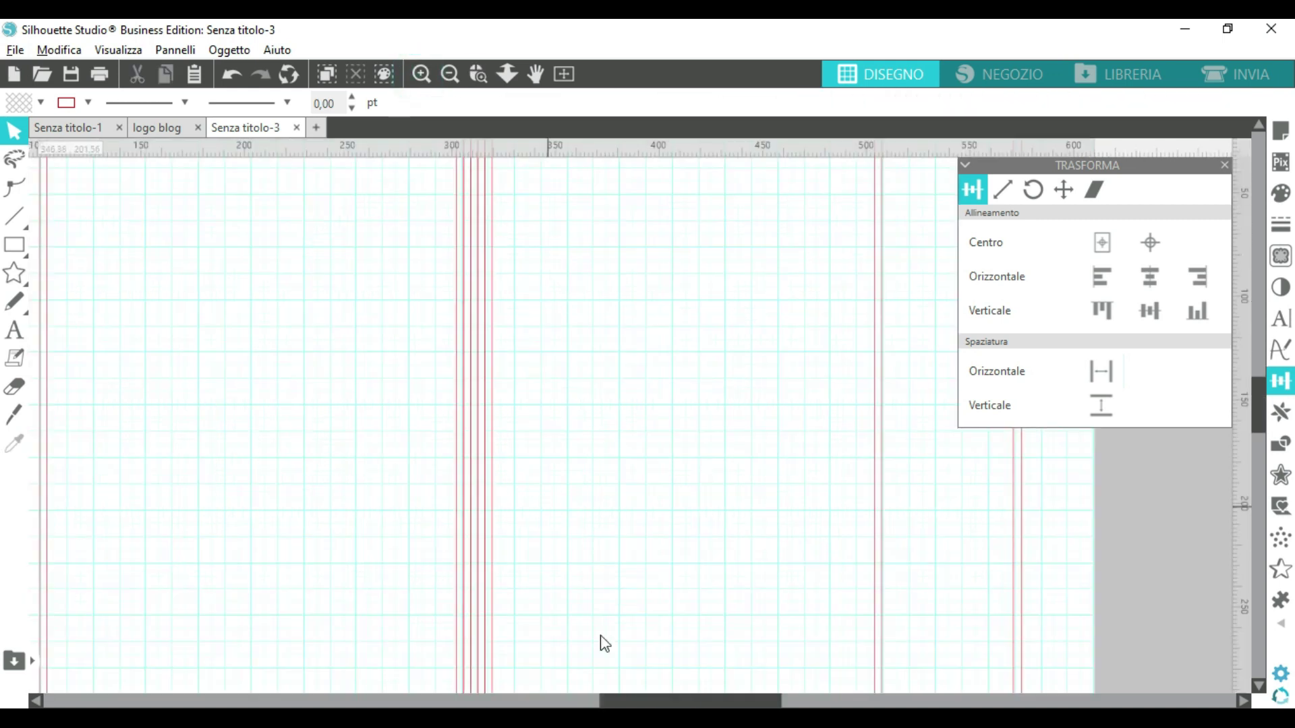
scroll(651, 700, left, 3)
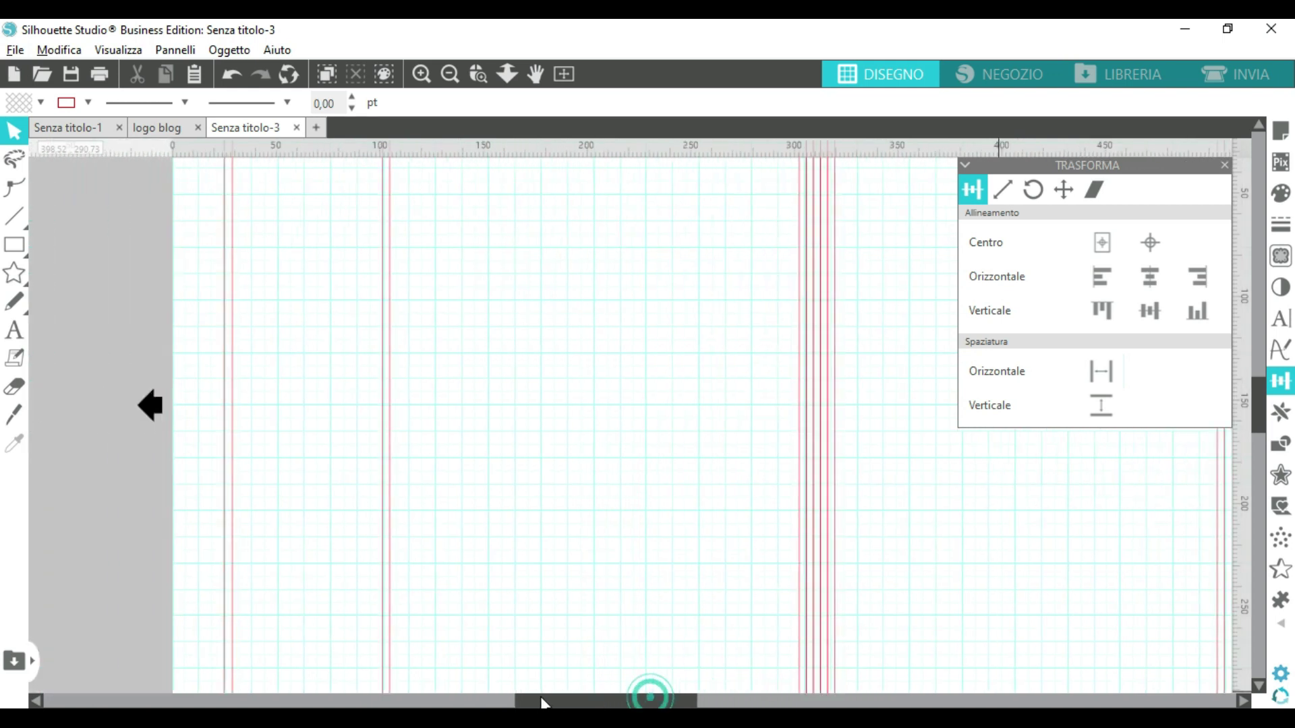
scroll(493, 521, up, 3)
scroll(492, 513, up, 1)
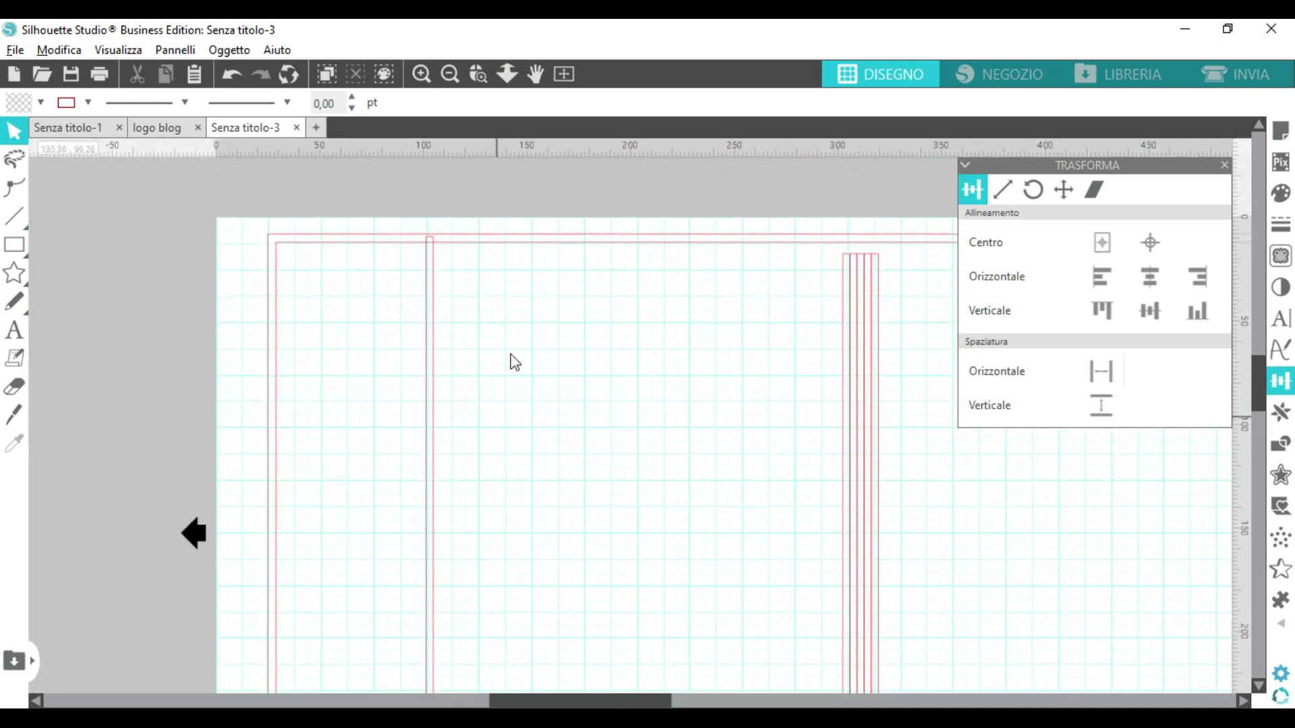
Step: Place two more strips from the row as the second and third dividers at about X 178 and 254 mm, aligned with the first
click(449, 73)
drag(562, 705, 581, 705)
scroll(567, 363, down, 4)
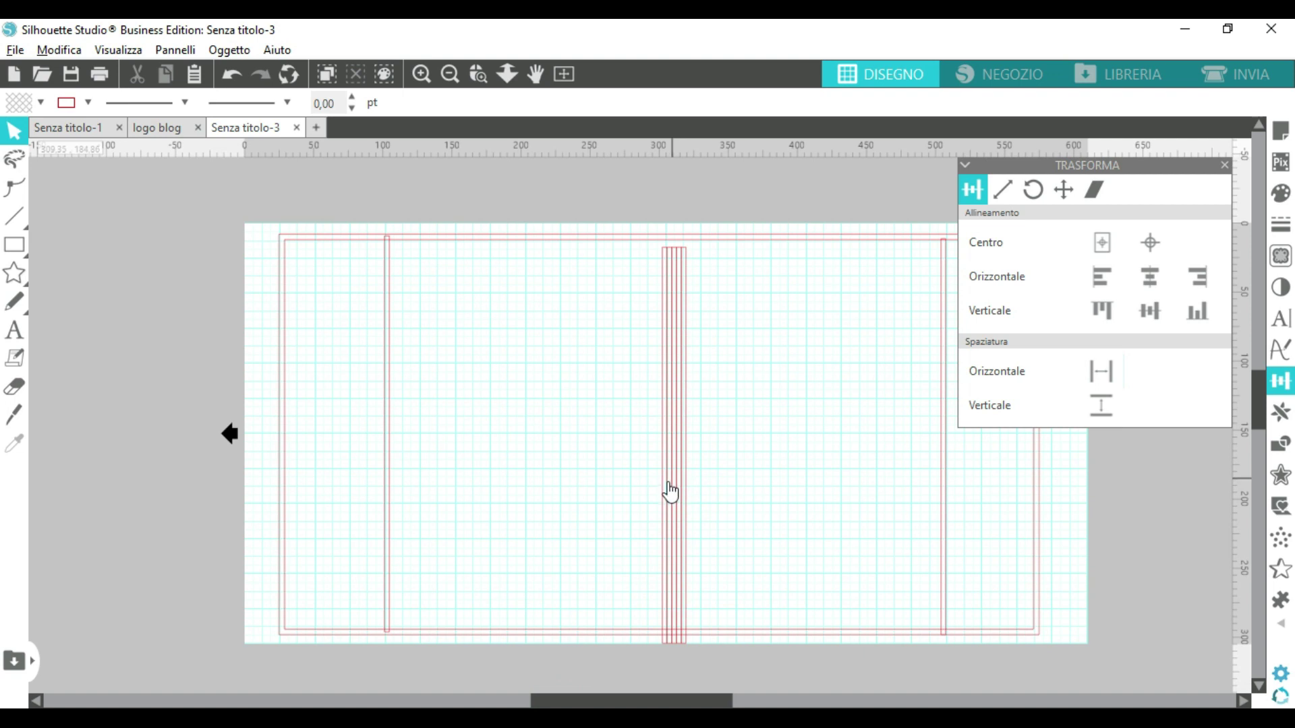
drag(668, 494, 492, 480)
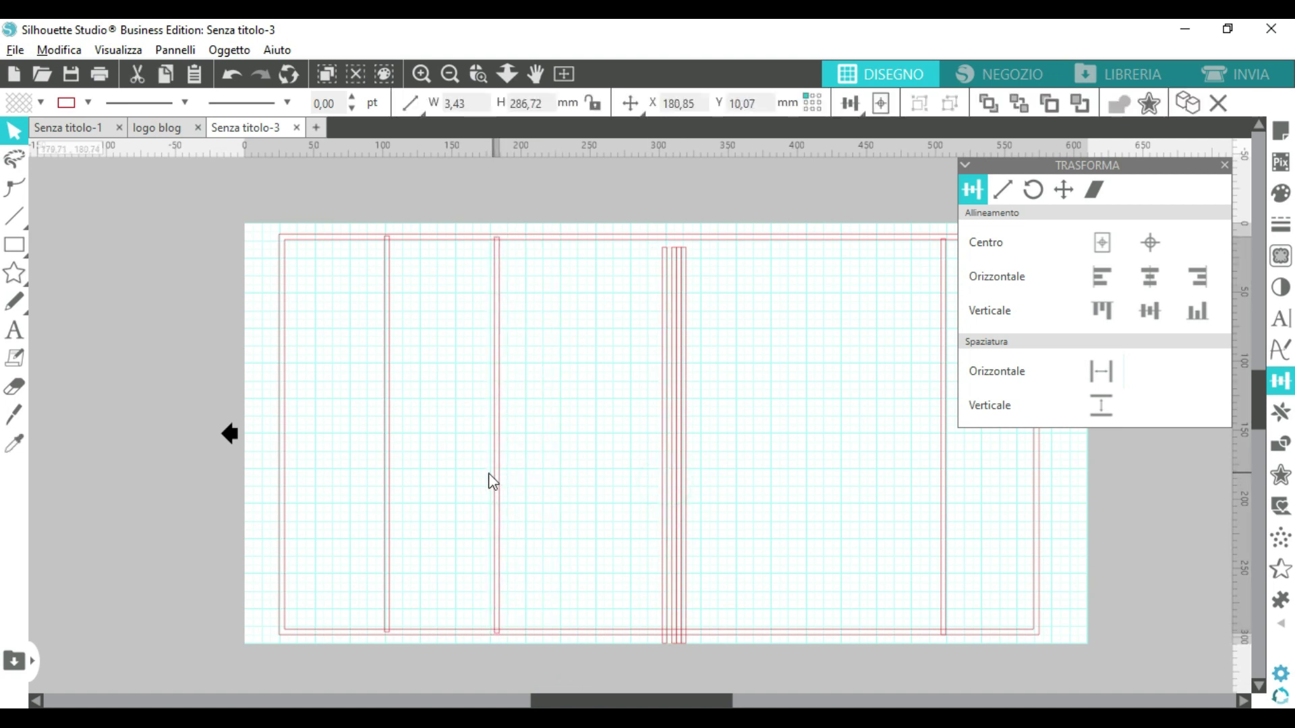
click(651, 473)
drag(663, 477, 595, 464)
Step: Set two of the remaining strips aside near X 415 mm and place the other as the fourth divider at about X 330.4 mm
click(688, 481)
drag(680, 475, 816, 480)
drag(682, 486, 823, 497)
click(682, 485)
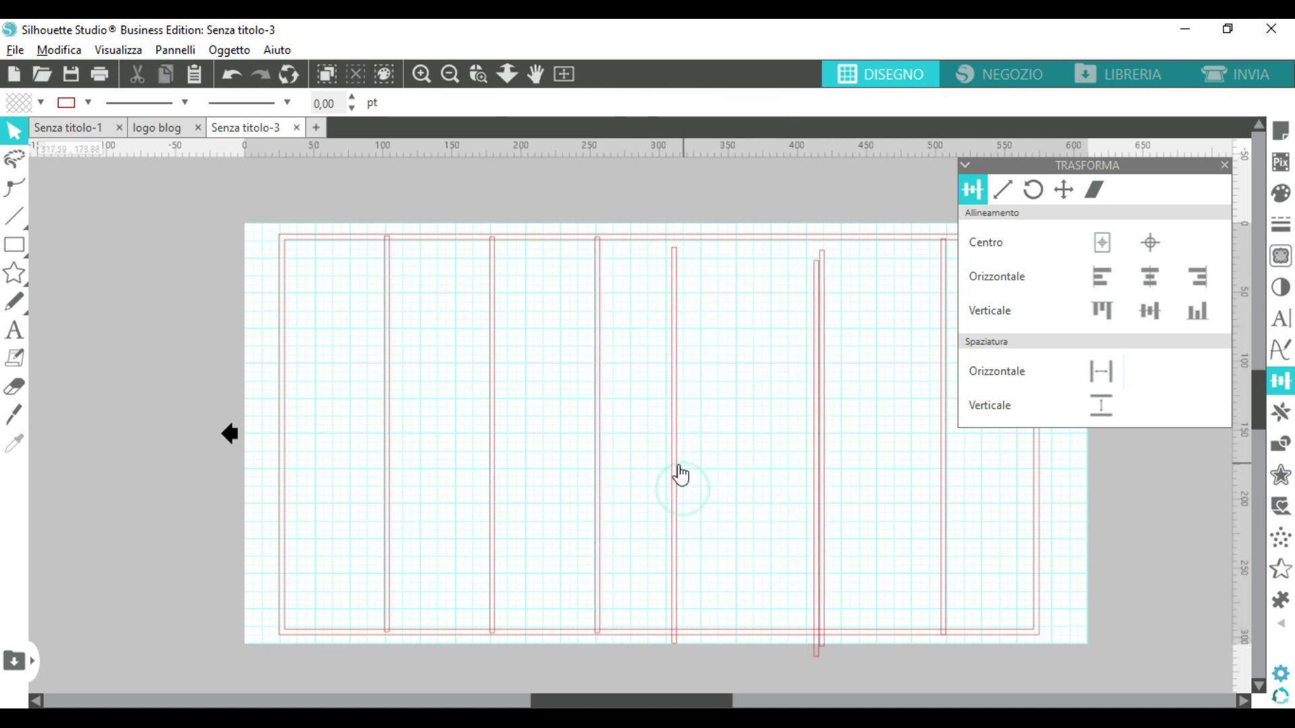
drag(677, 476, 703, 461)
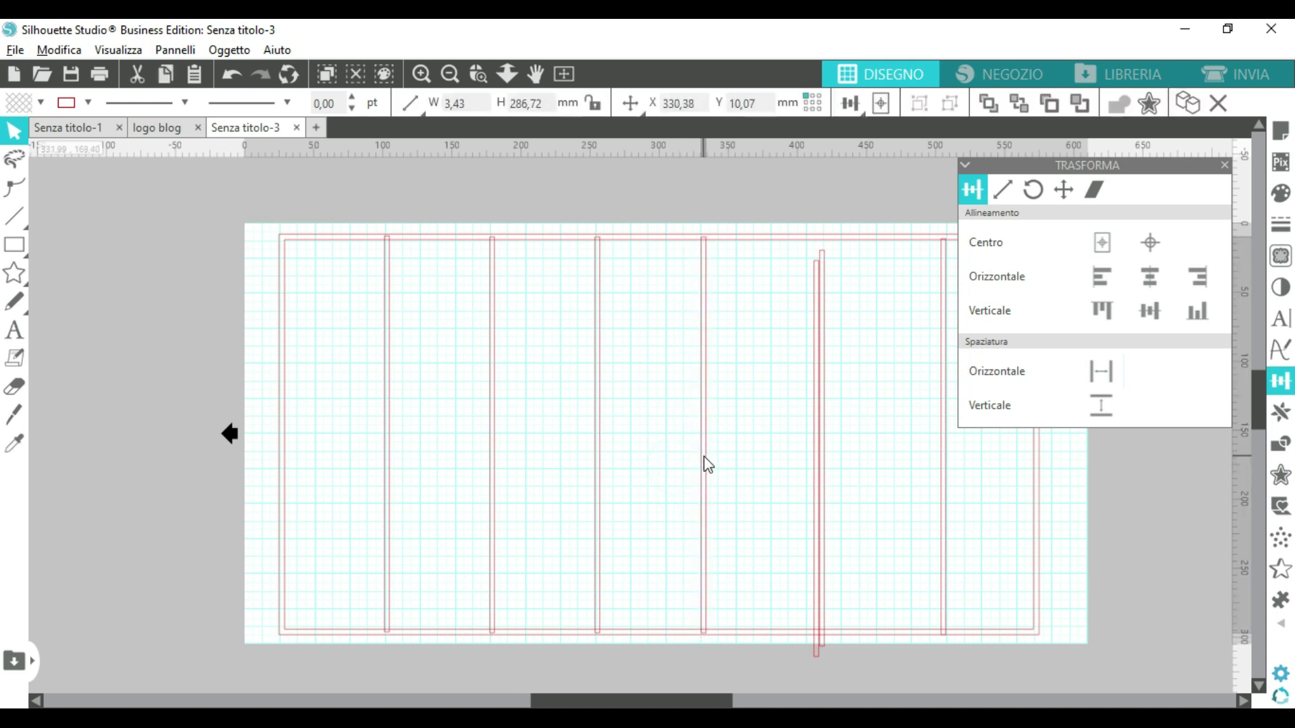
Step: Delete one of the two strips set aside and place the other as the fifth divider at about X 406.5, Y 10.8 mm
click(656, 533)
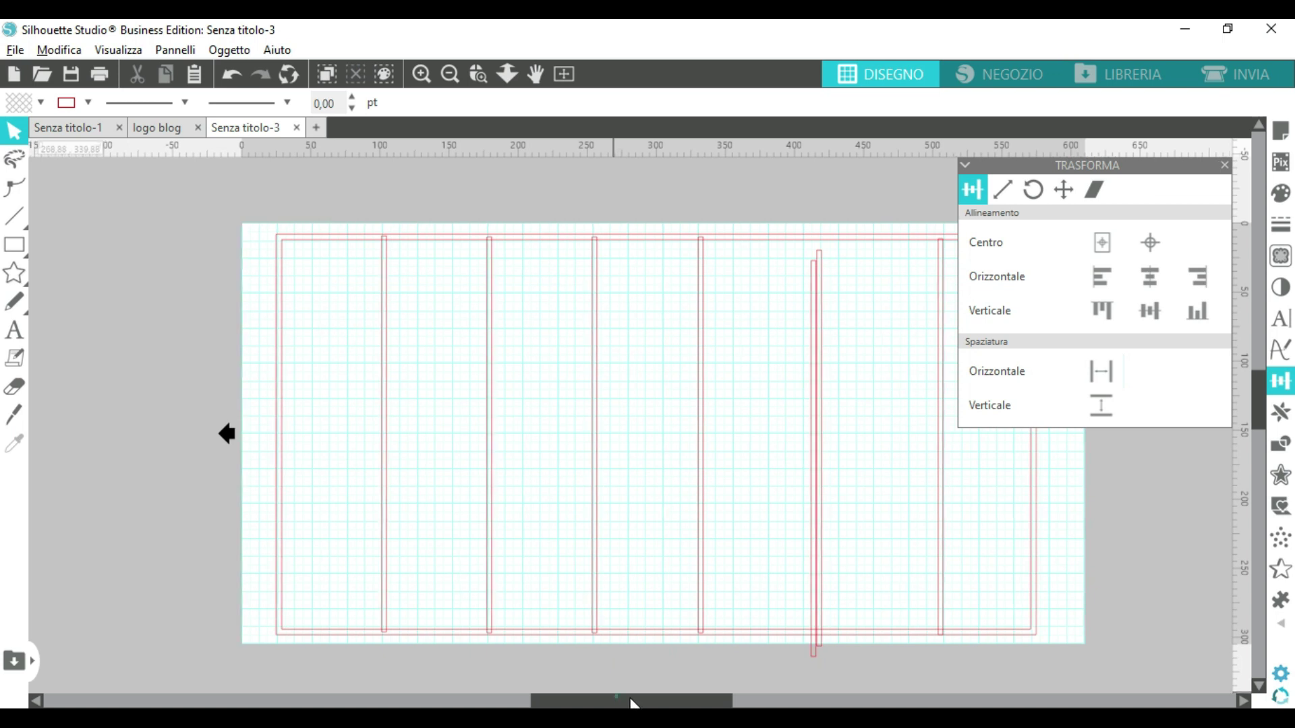
drag(624, 701, 669, 702)
click(682, 421)
key(Delete)
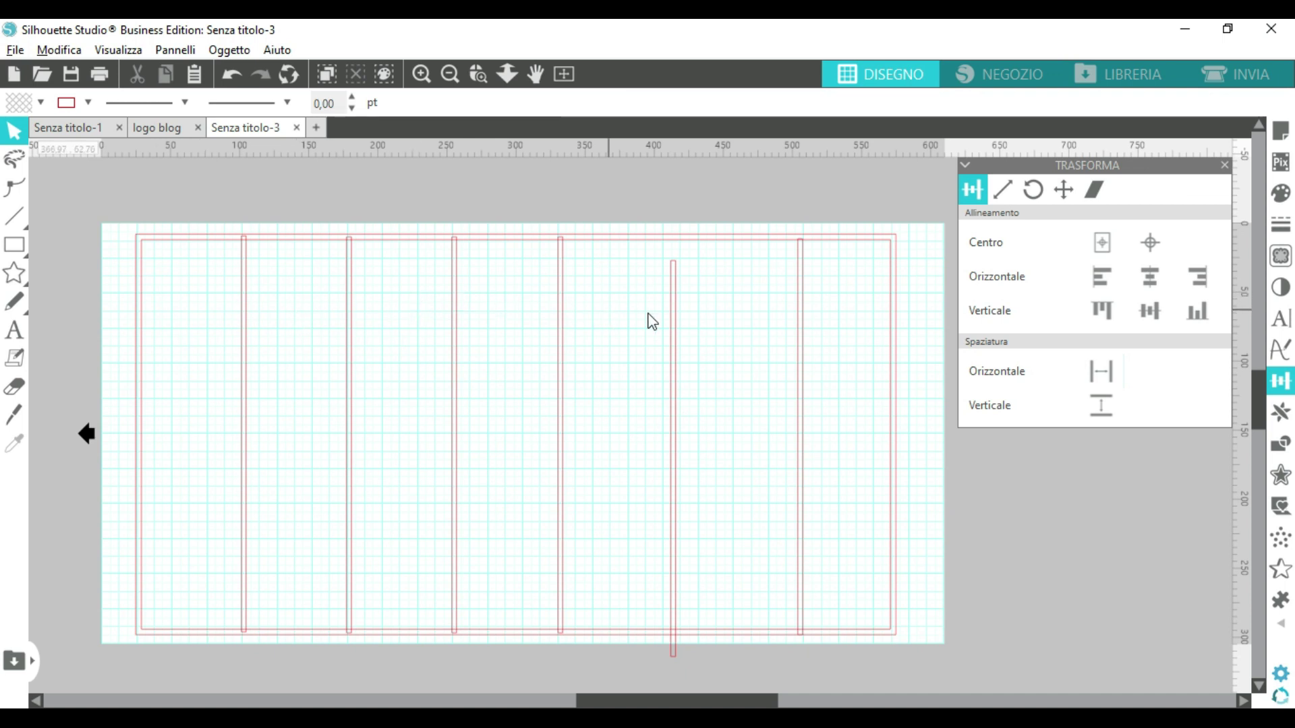
drag(677, 356, 662, 333)
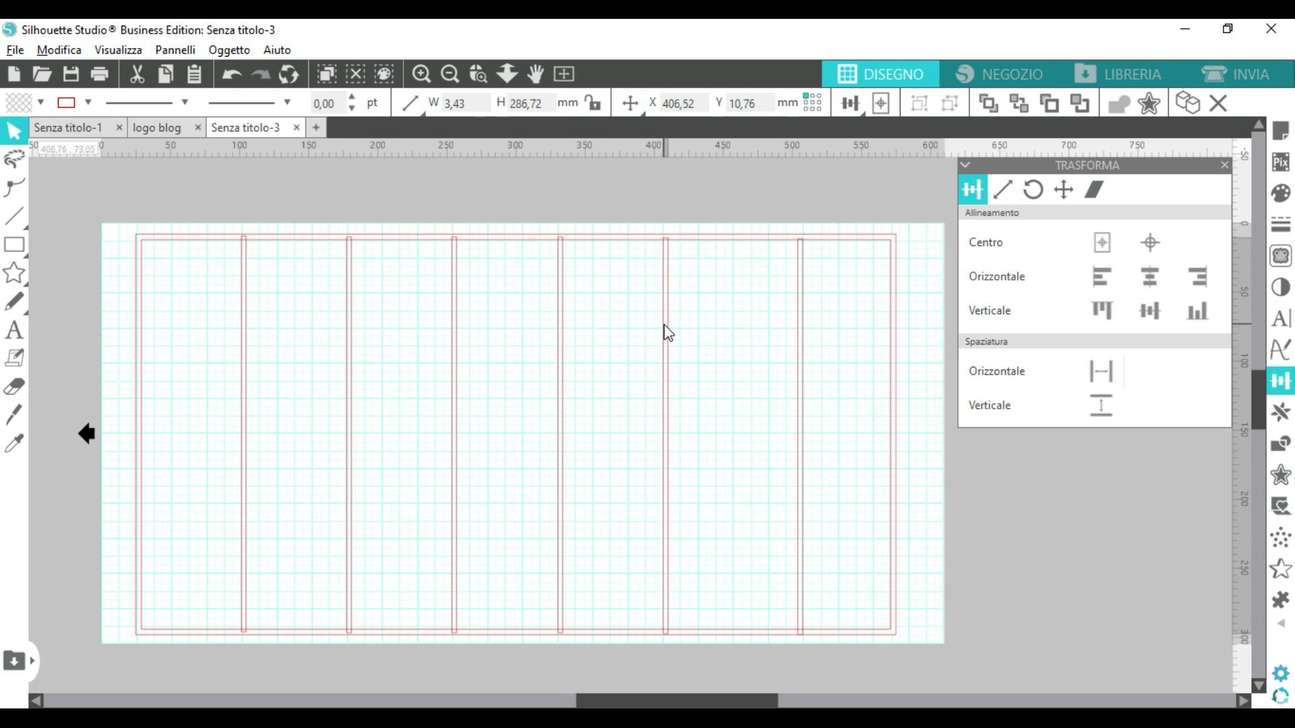
Step: Move the rightmost strip into line as the sixth divider at about X 482.7, Y 10.8 mm
click(806, 345)
drag(801, 346, 770, 335)
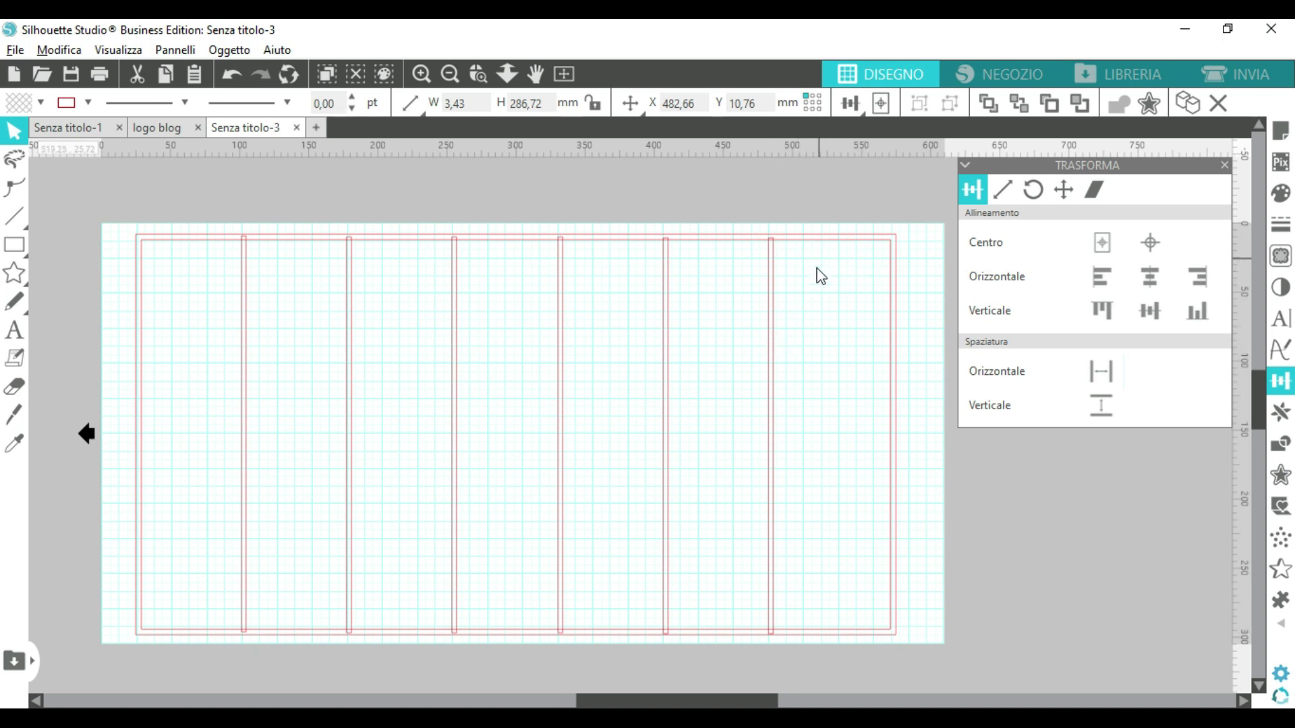
click(831, 295)
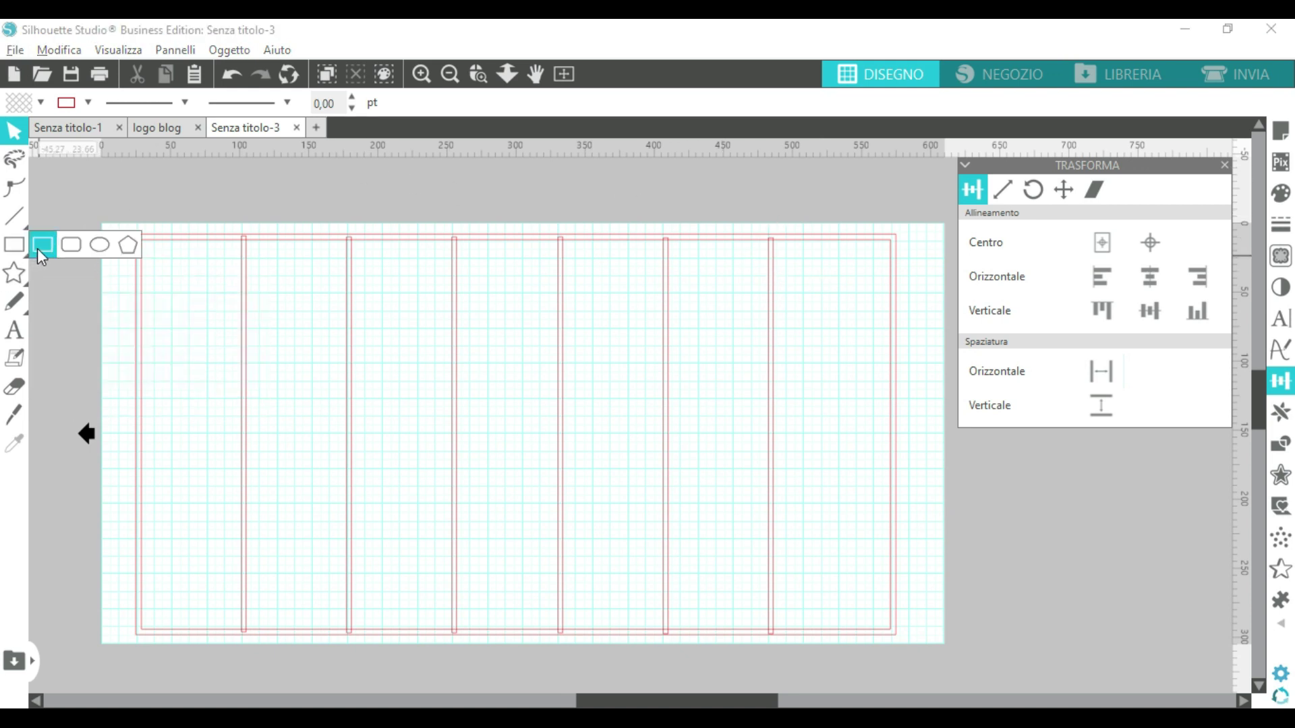
Step: Draw a horizontal strip about 4.1 mm high across the frame at about Y 63.5 mm and stretch it to about 544.6 mm wide
click(40, 245)
mouse_move(142, 311)
mouse_down()
mouse_move(677, 350)
mouse_move(872, 344)
mouse_move(894, 320)
mouse_up()
key(v)
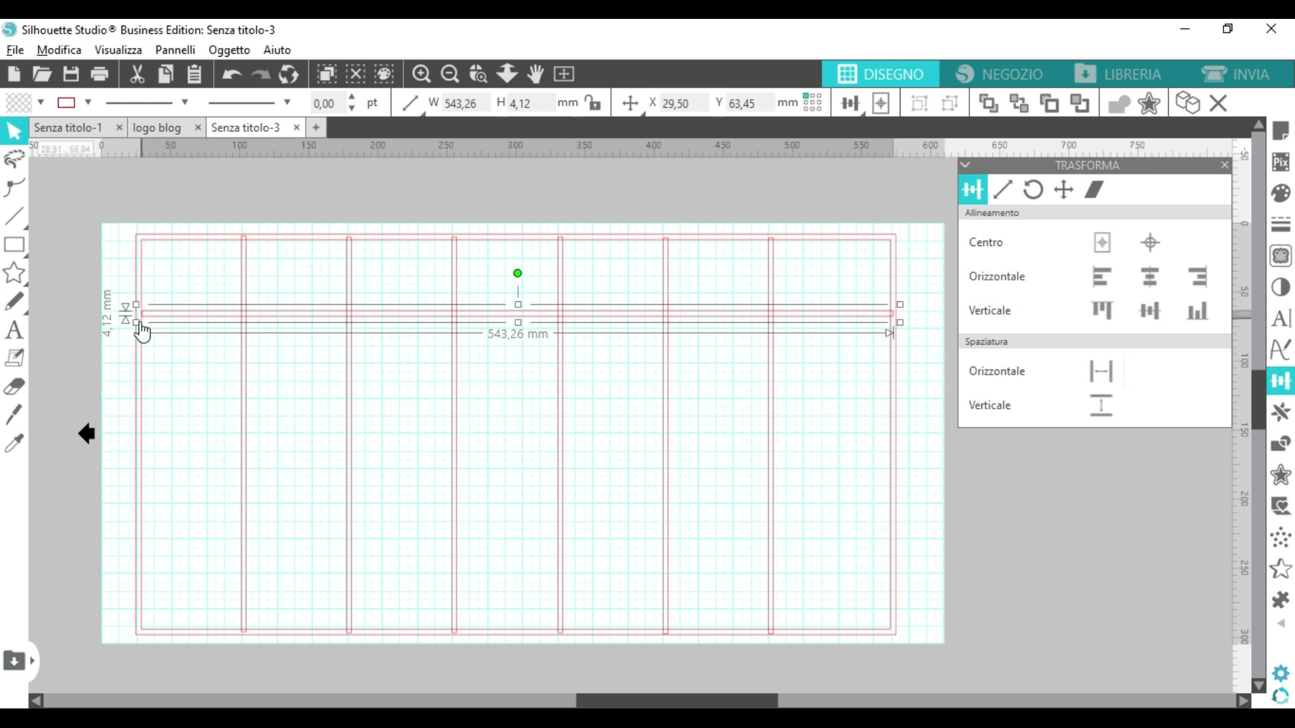
drag(137, 322, 135, 323)
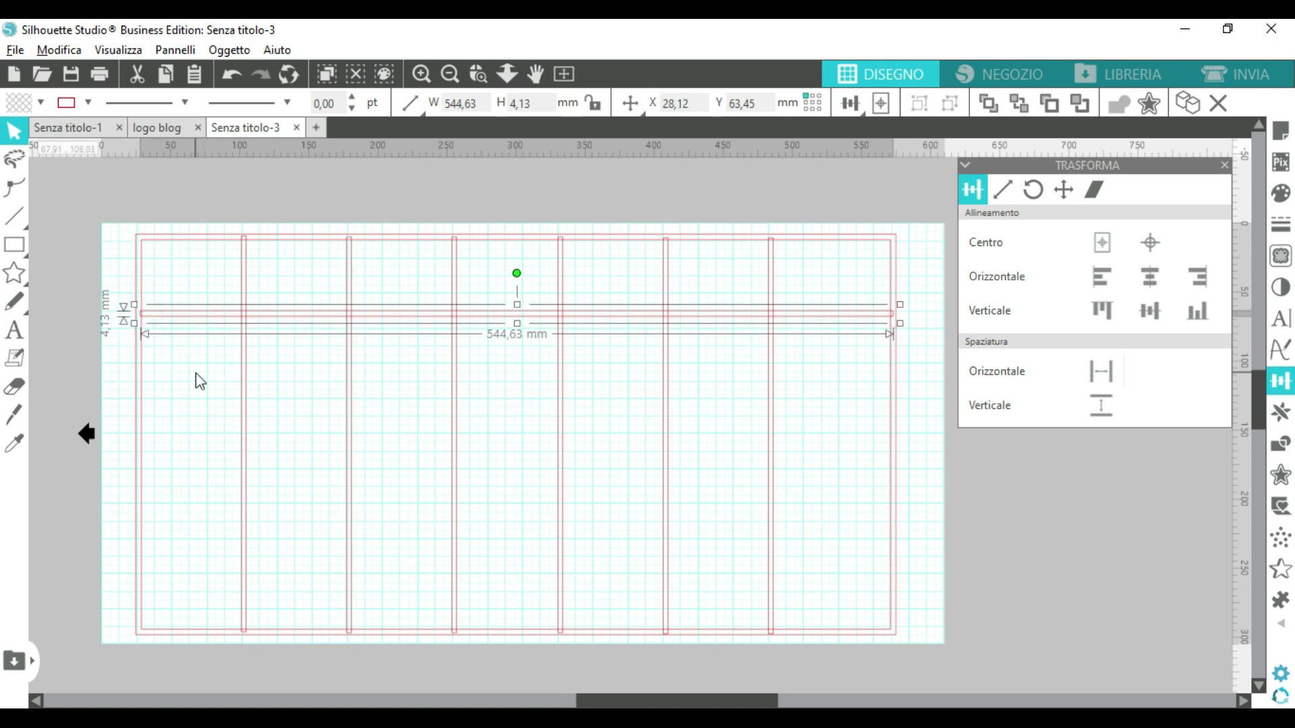
Step: Duplicate the horizontal strip twice and place the copies across the frame at about Y 125.9 and 189 mm
key(ctrl+d)
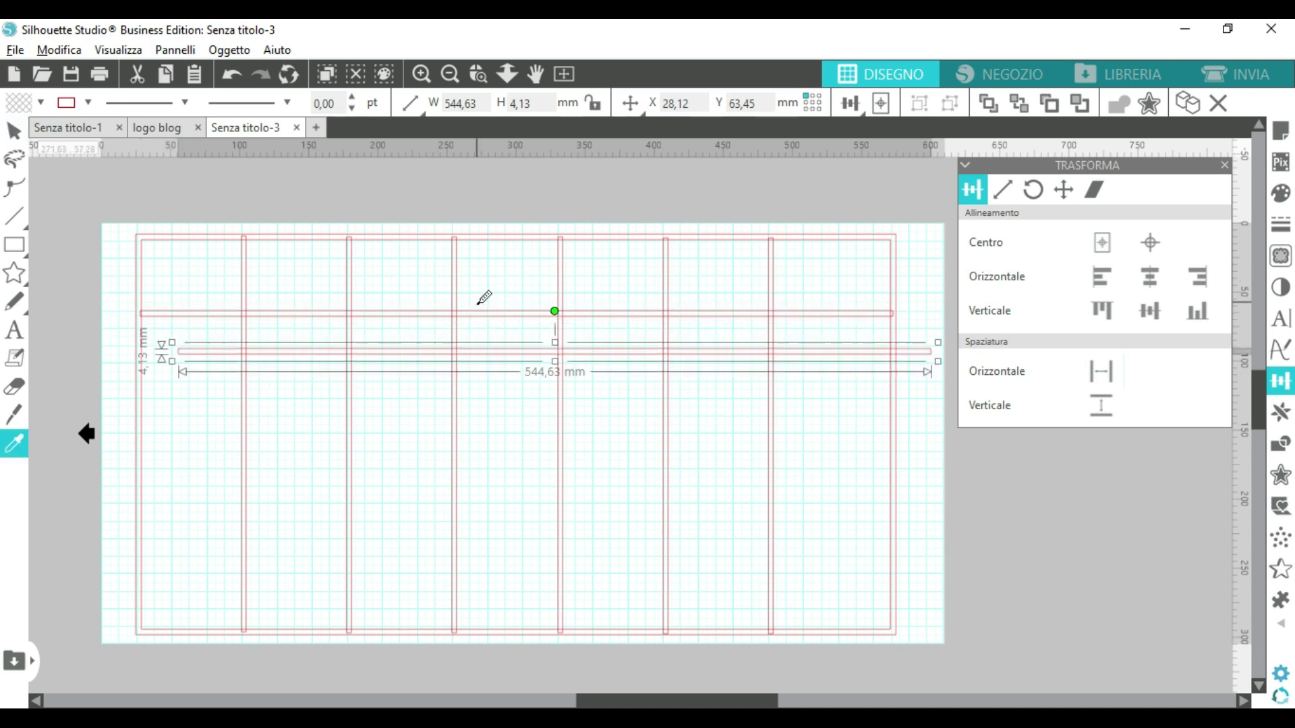
drag(497, 359, 472, 402)
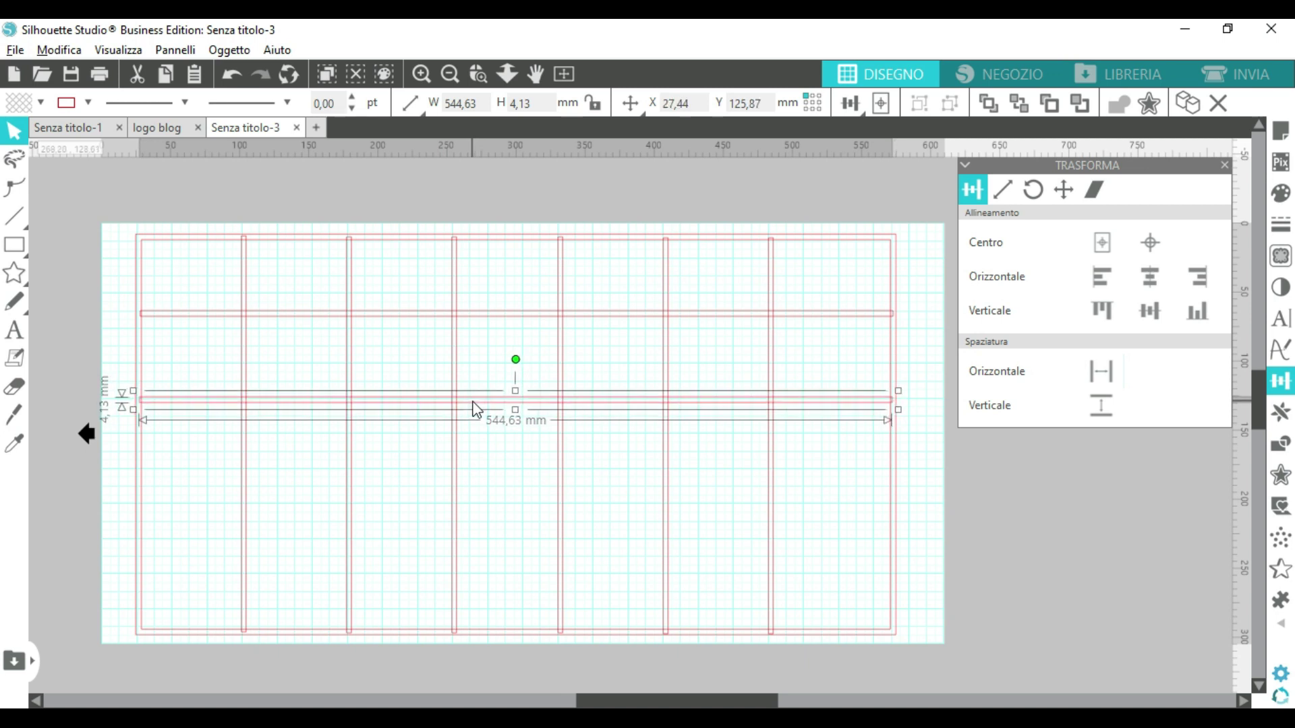
key(ctrl+d)
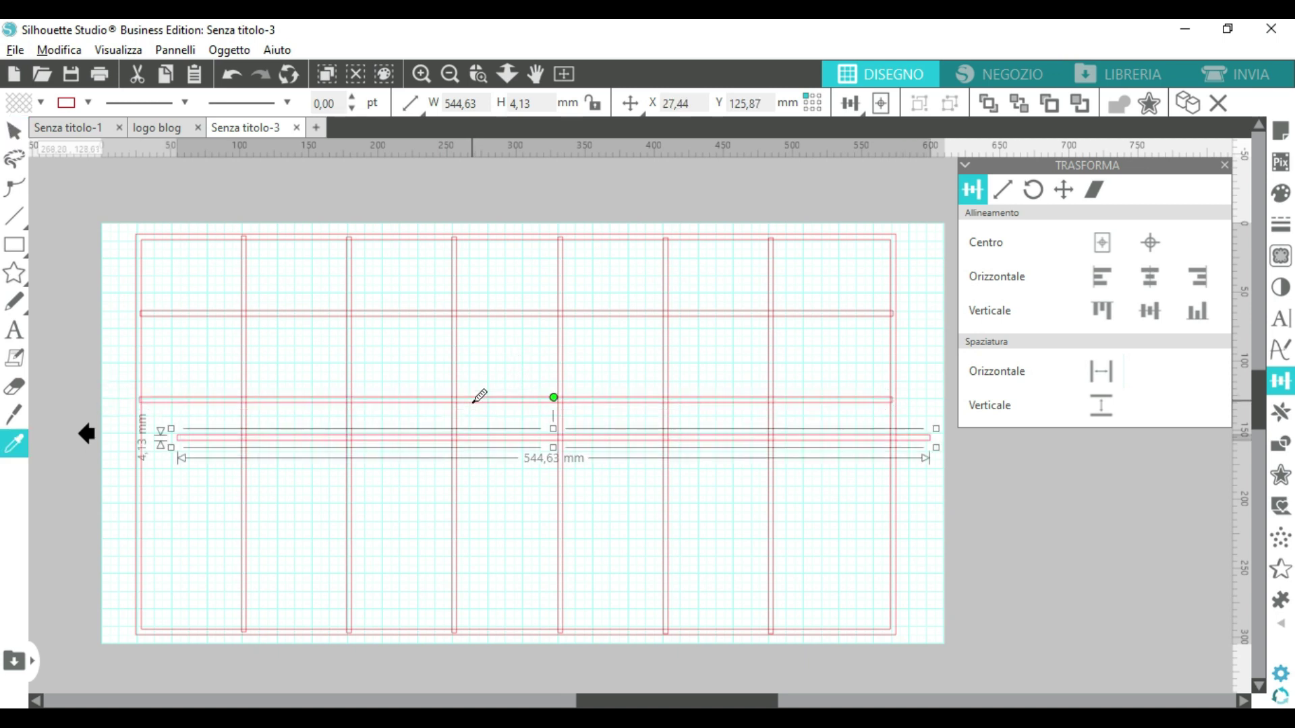
drag(513, 446, 473, 489)
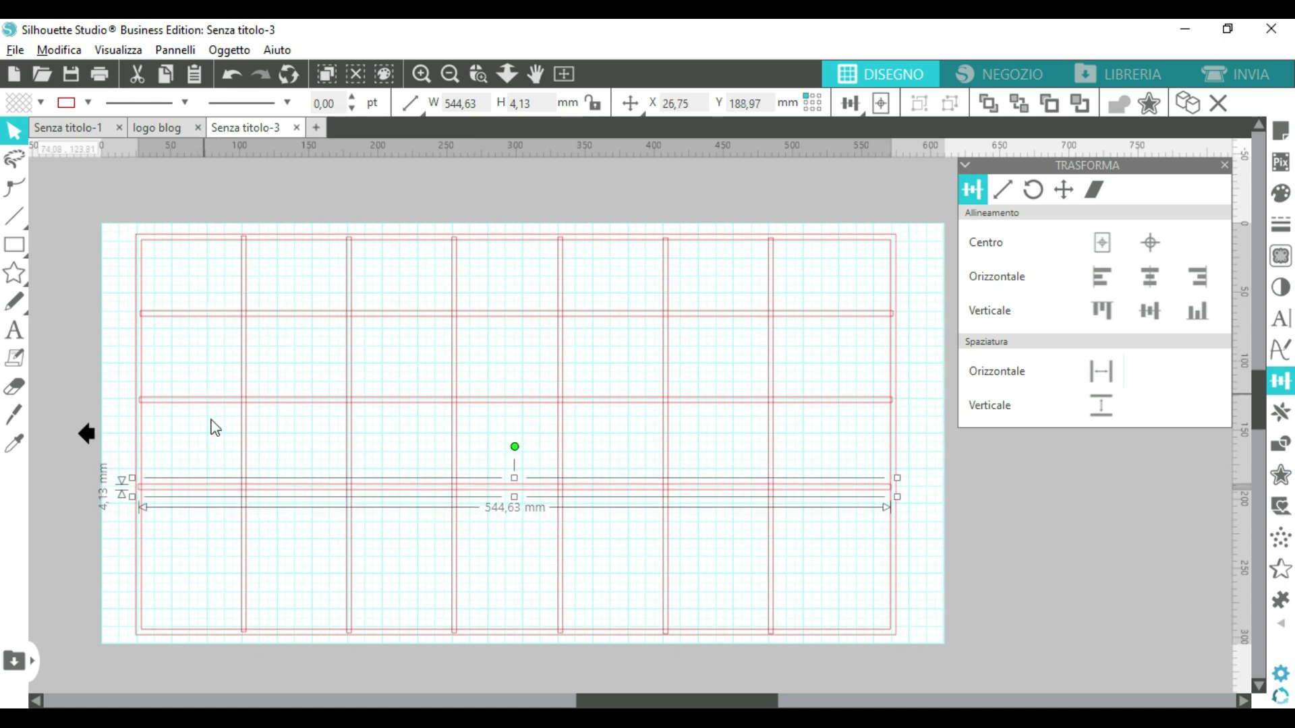
Step: Move the three horizontal strips up to about Y 61.4, 119 and 178 mm to even out the row heights
drag(205, 314, 205, 313)
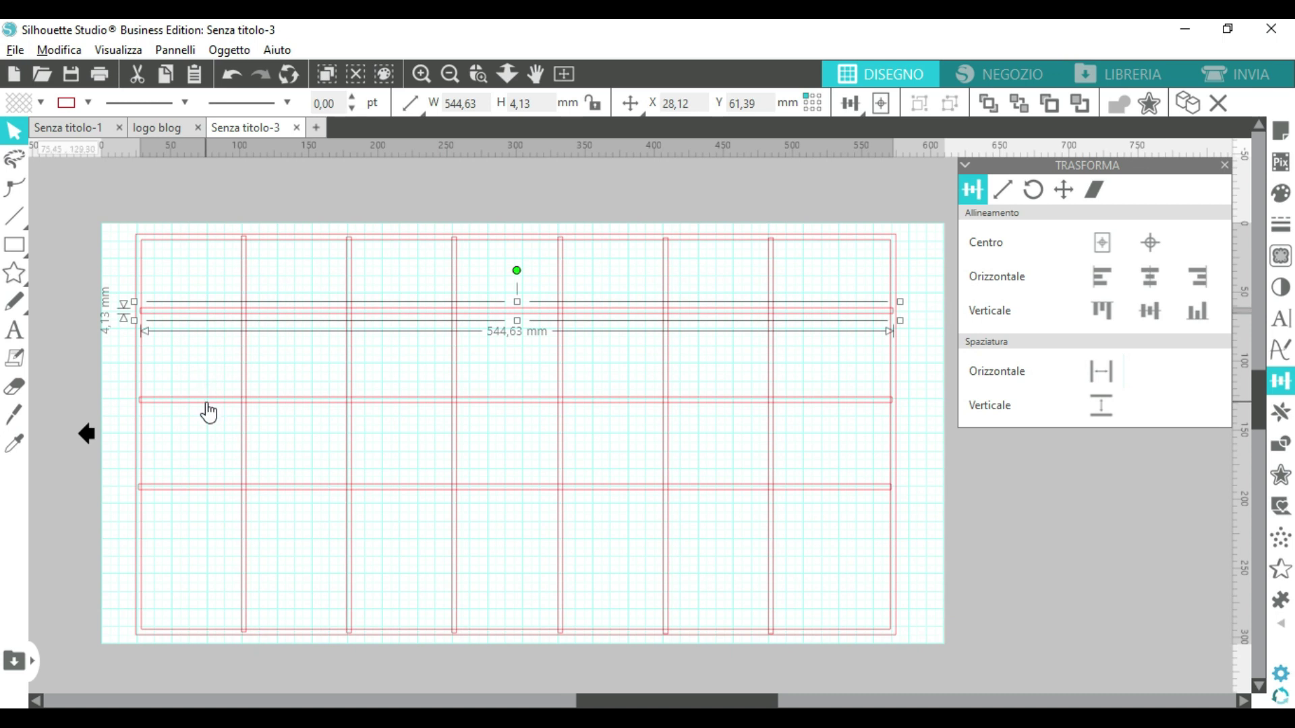
click(205, 400)
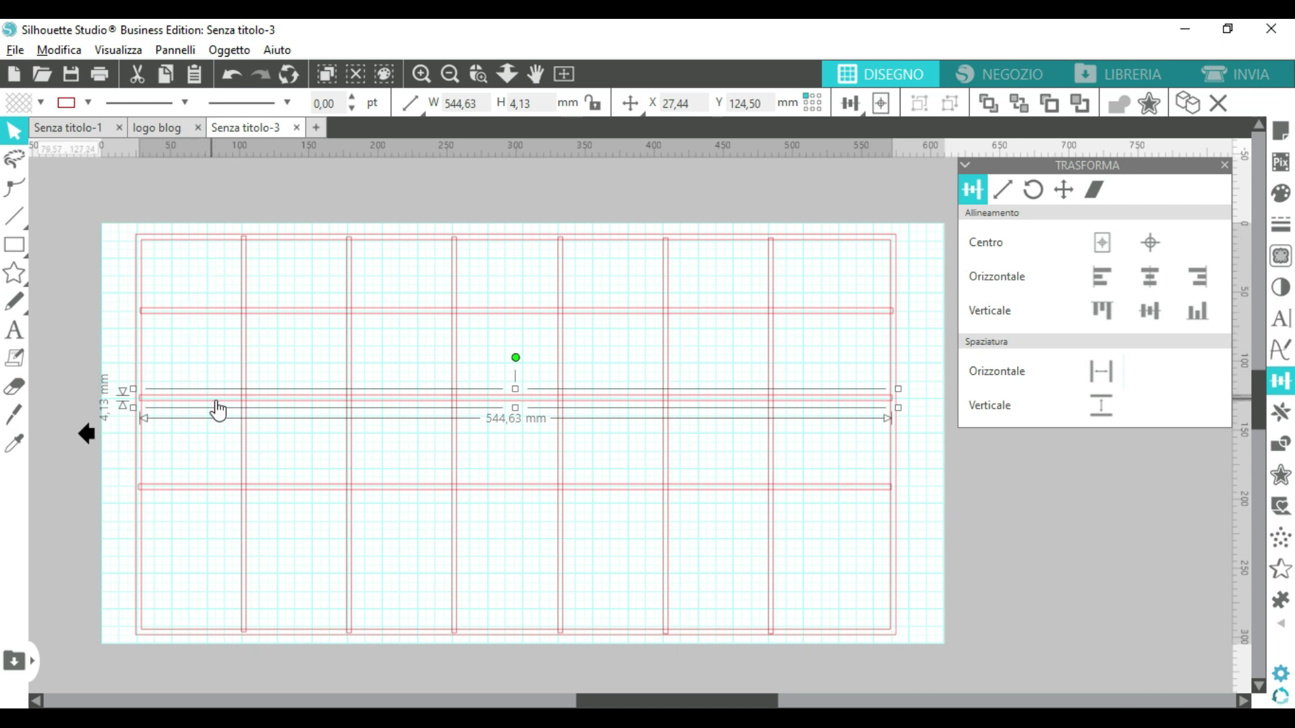
drag(216, 404, 217, 396)
drag(258, 491, 265, 477)
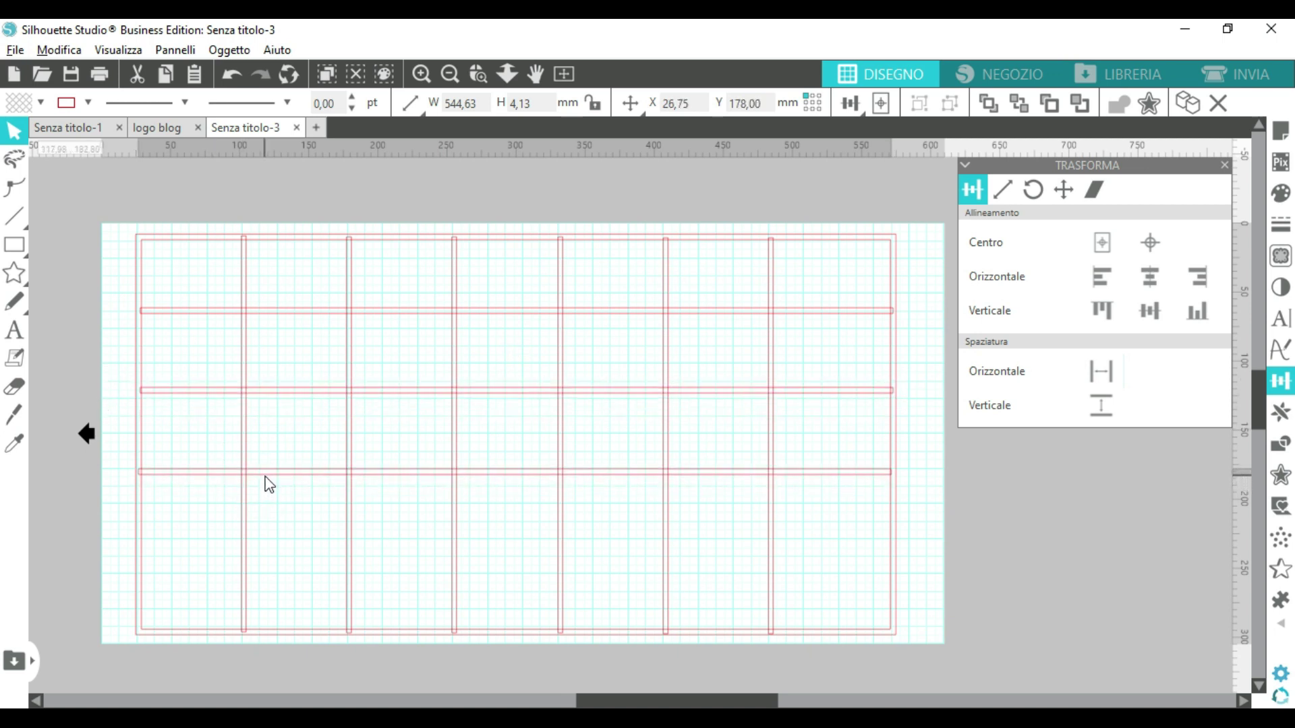
Step: Duplicate the lowest horizontal strip and place the copy as the fourth row divider at about X 28.1, Y 234.2 mm
key(ctrl+d)
key(i)
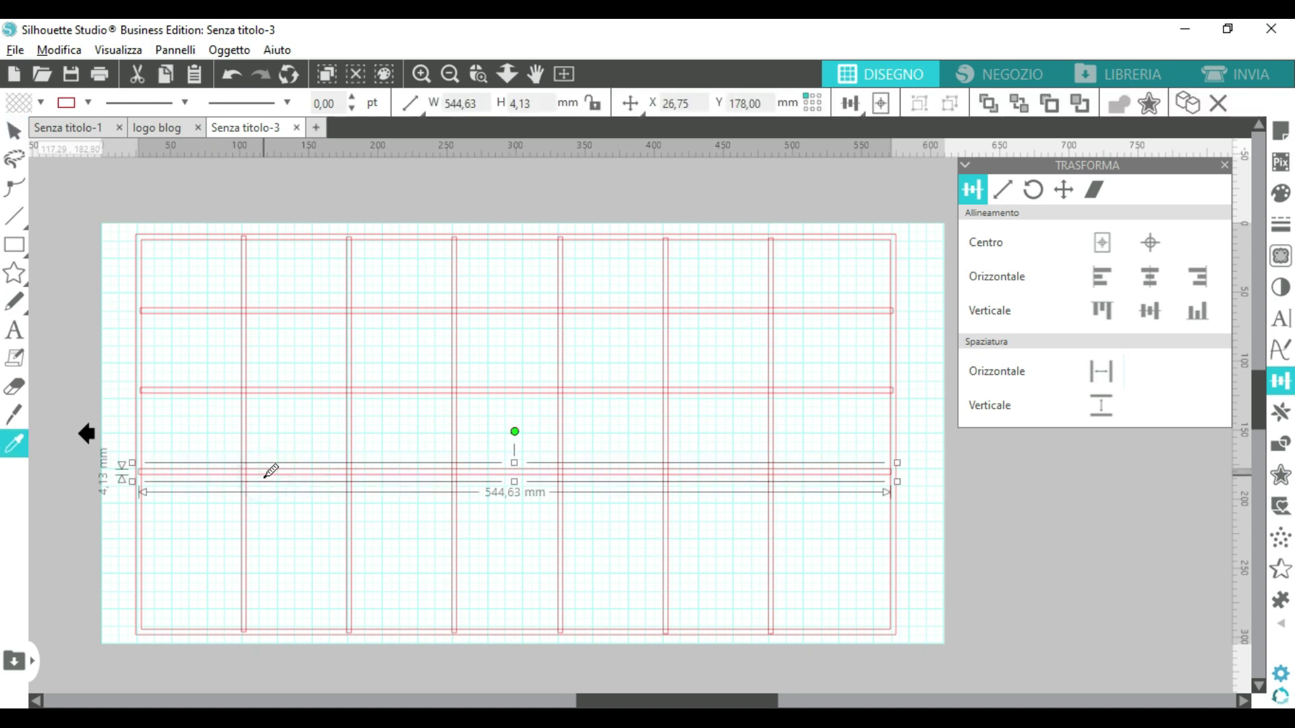
click(264, 476)
key(v)
drag(317, 518, 282, 550)
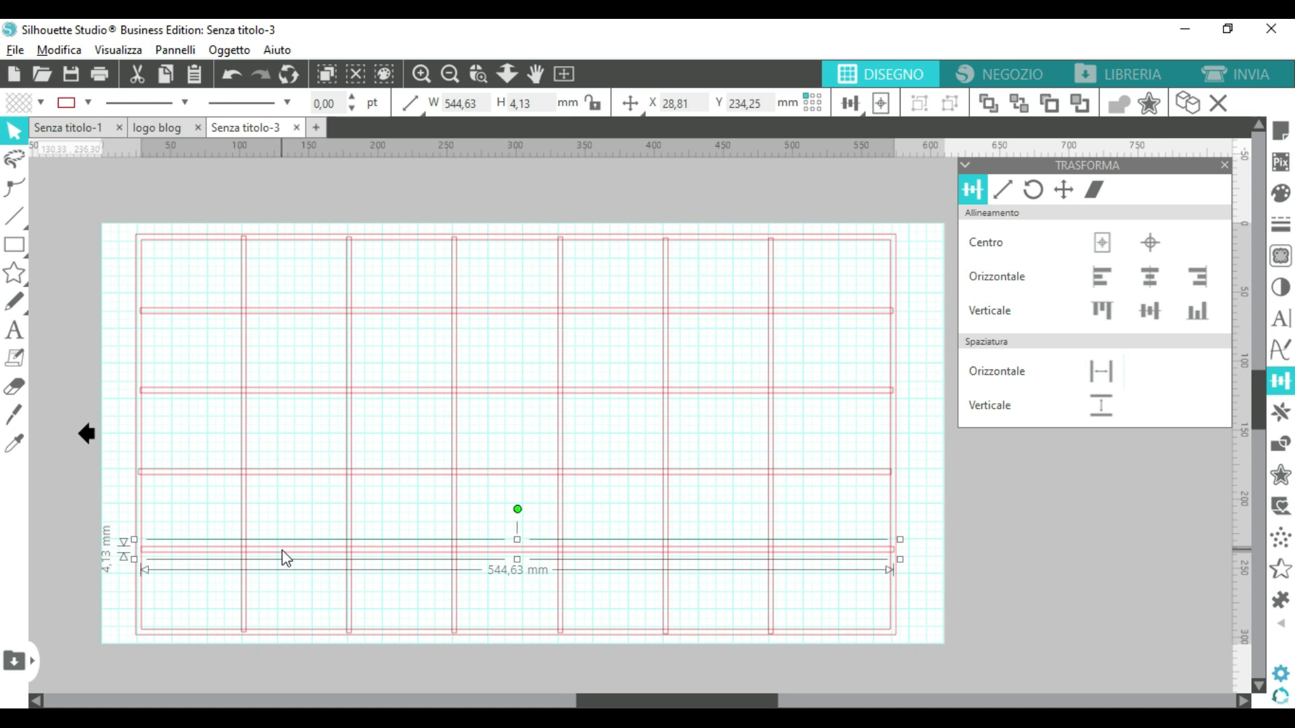
click(1005, 555)
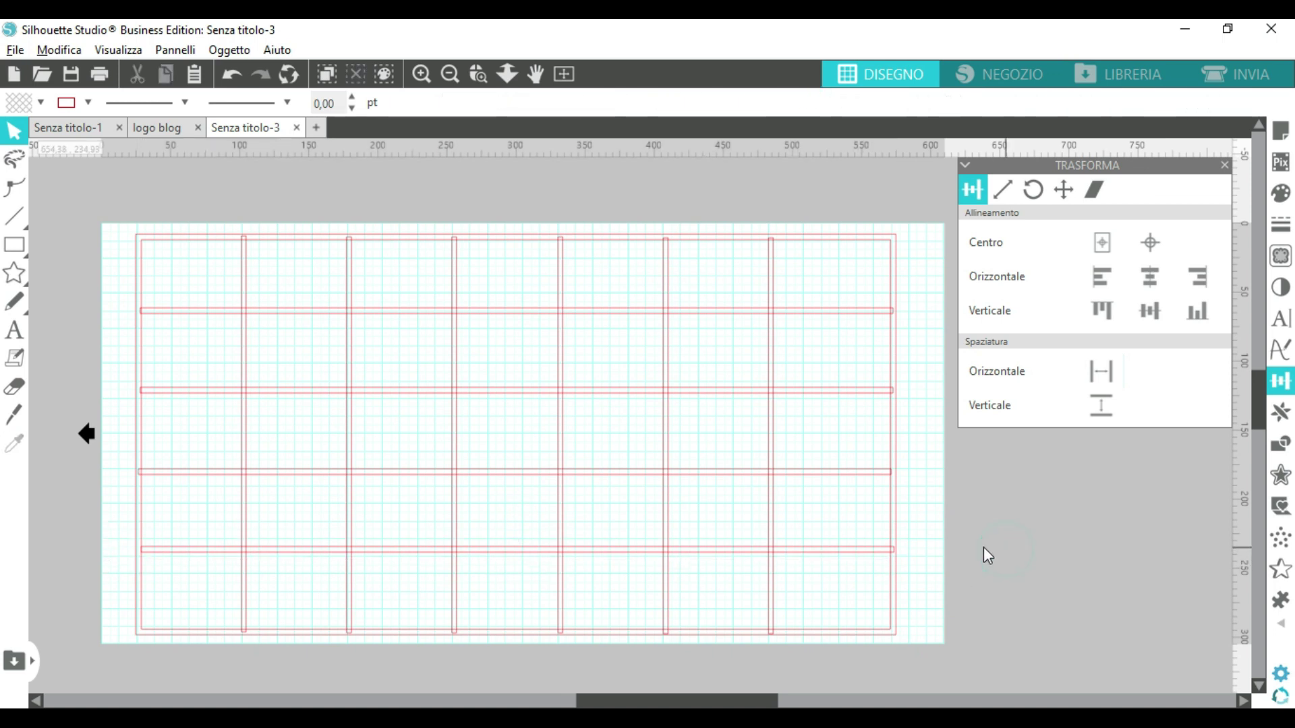
click(208, 560)
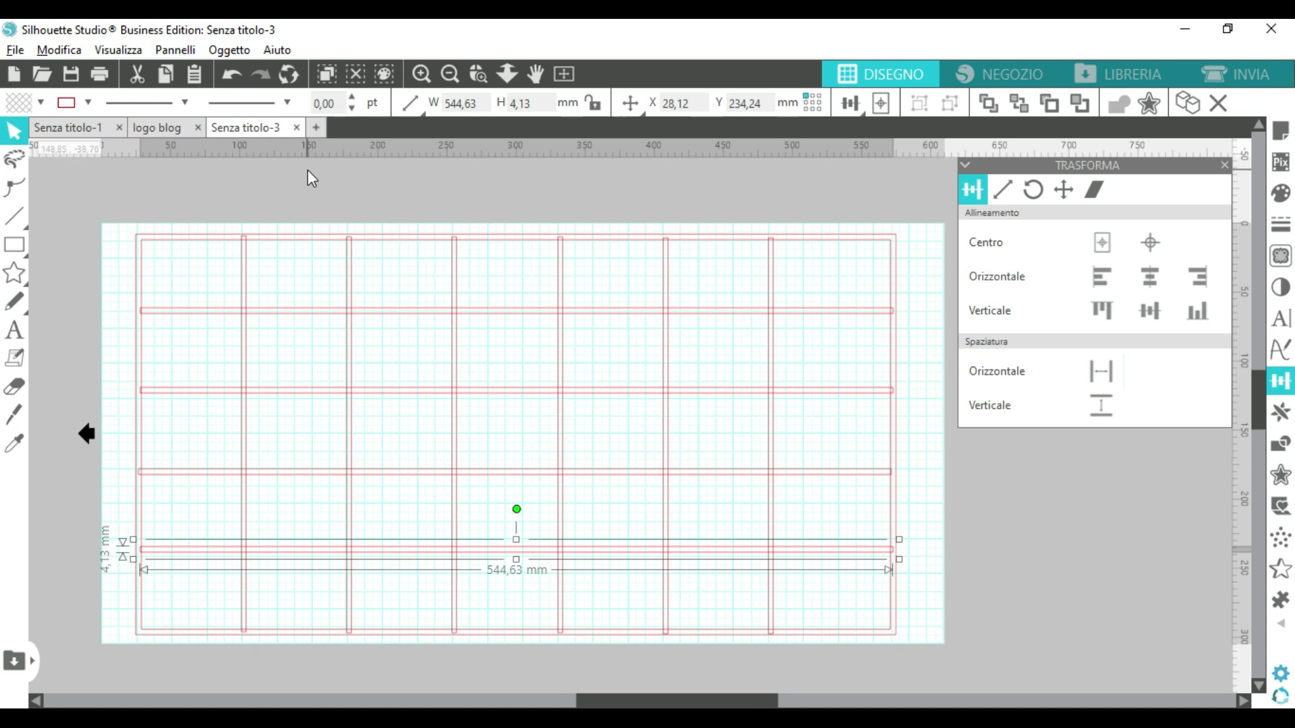
click(963, 502)
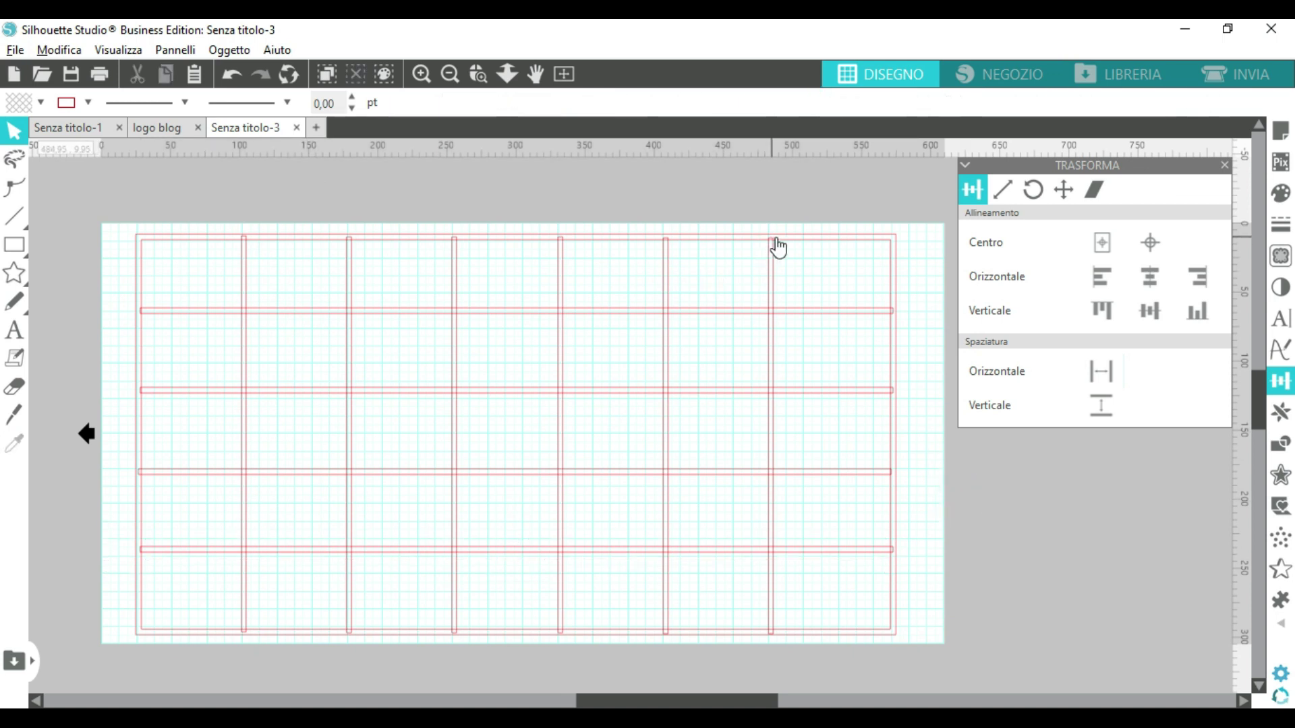
Step: Stretch the third horizontal strip to about 546 mm wide so its end overlaps the frame's right border, and check the strip ends
click(421, 74)
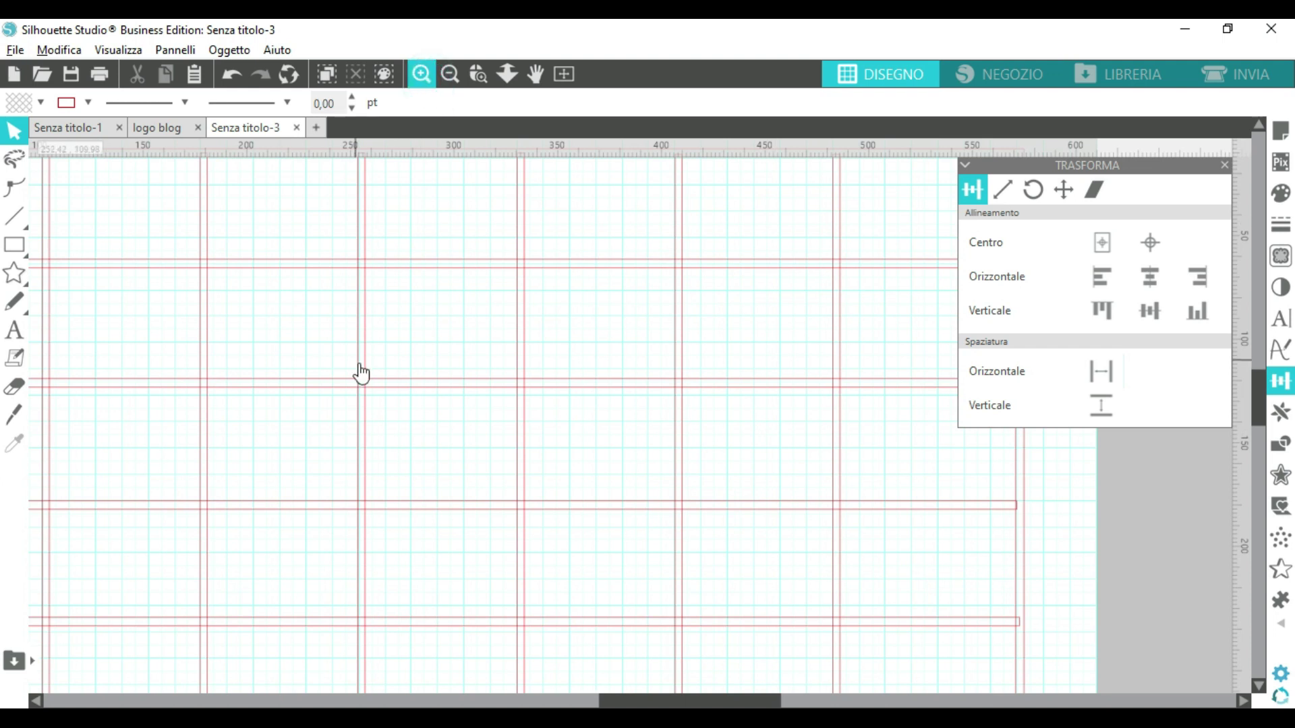
scroll(292, 336, up, 3)
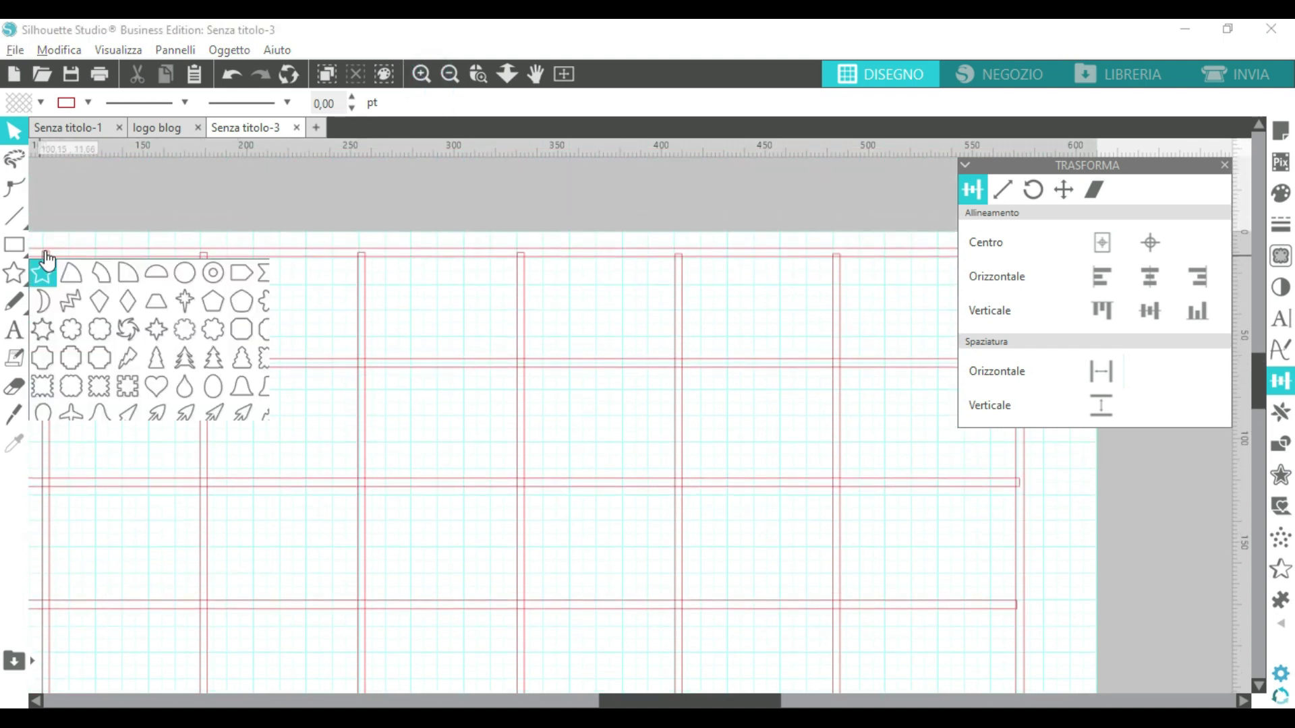
click(26, 284)
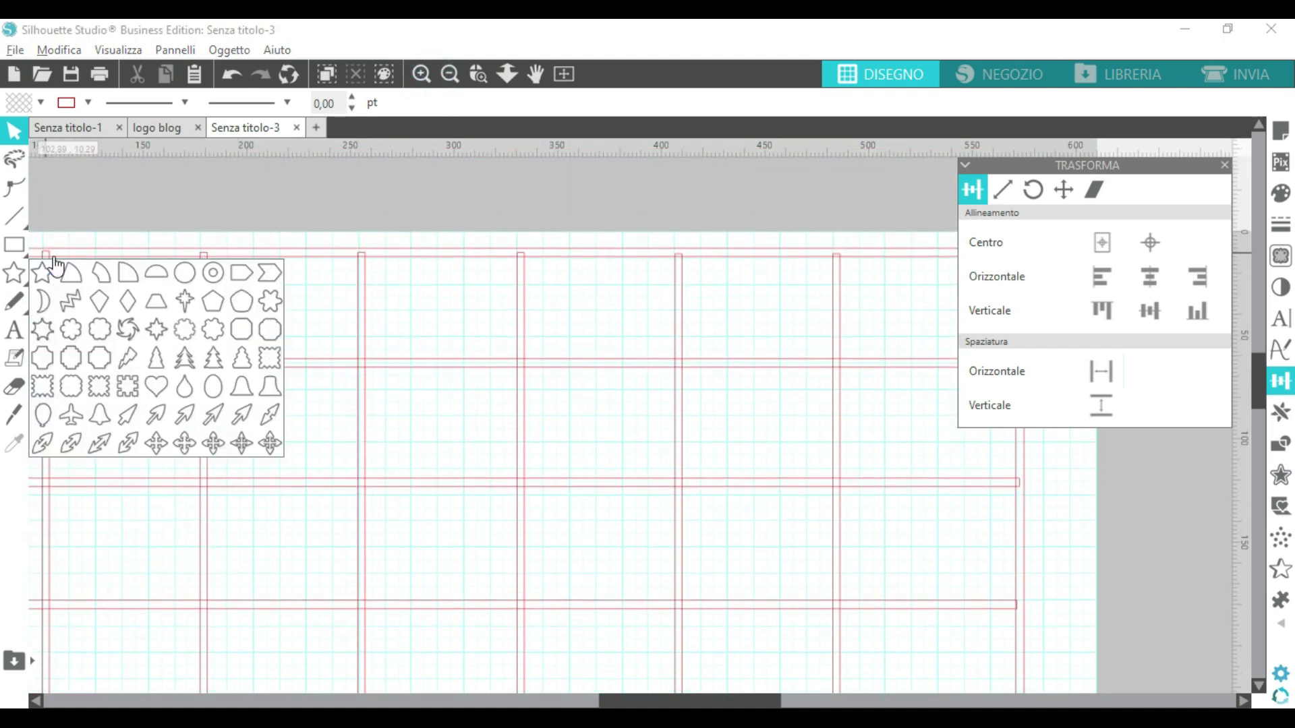
click(370, 263)
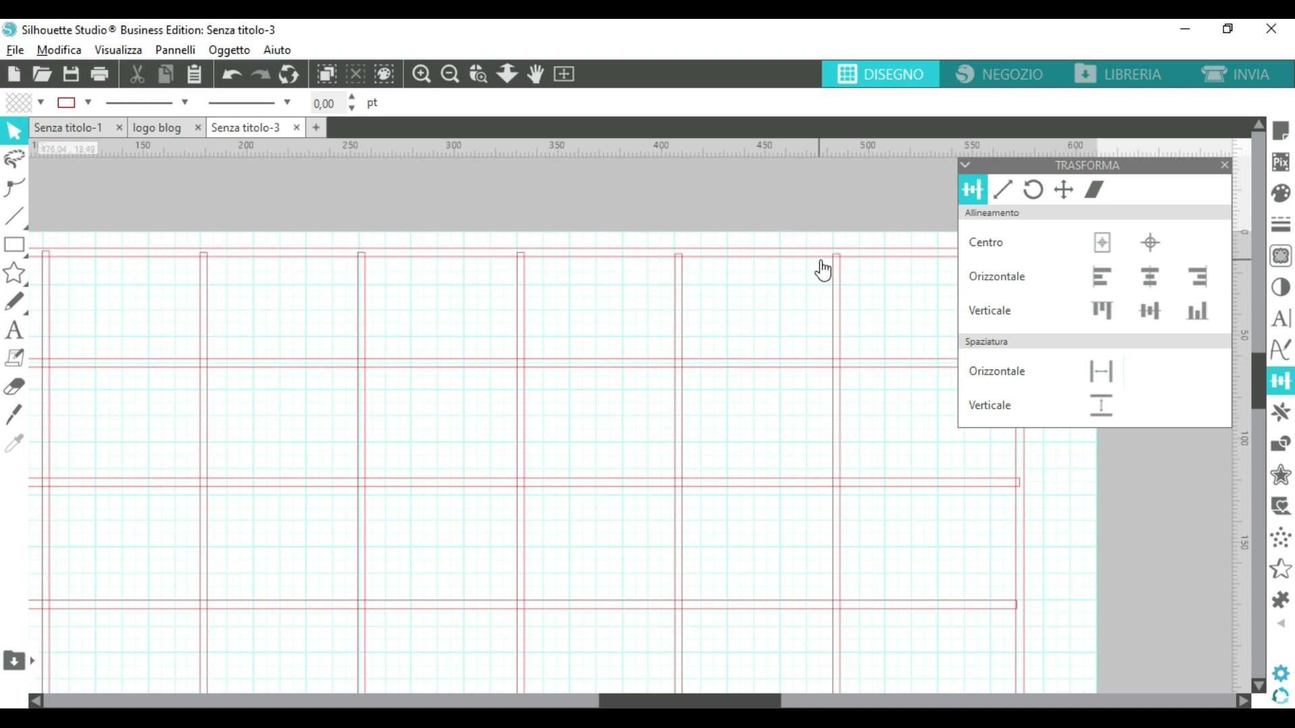
drag(717, 704, 774, 699)
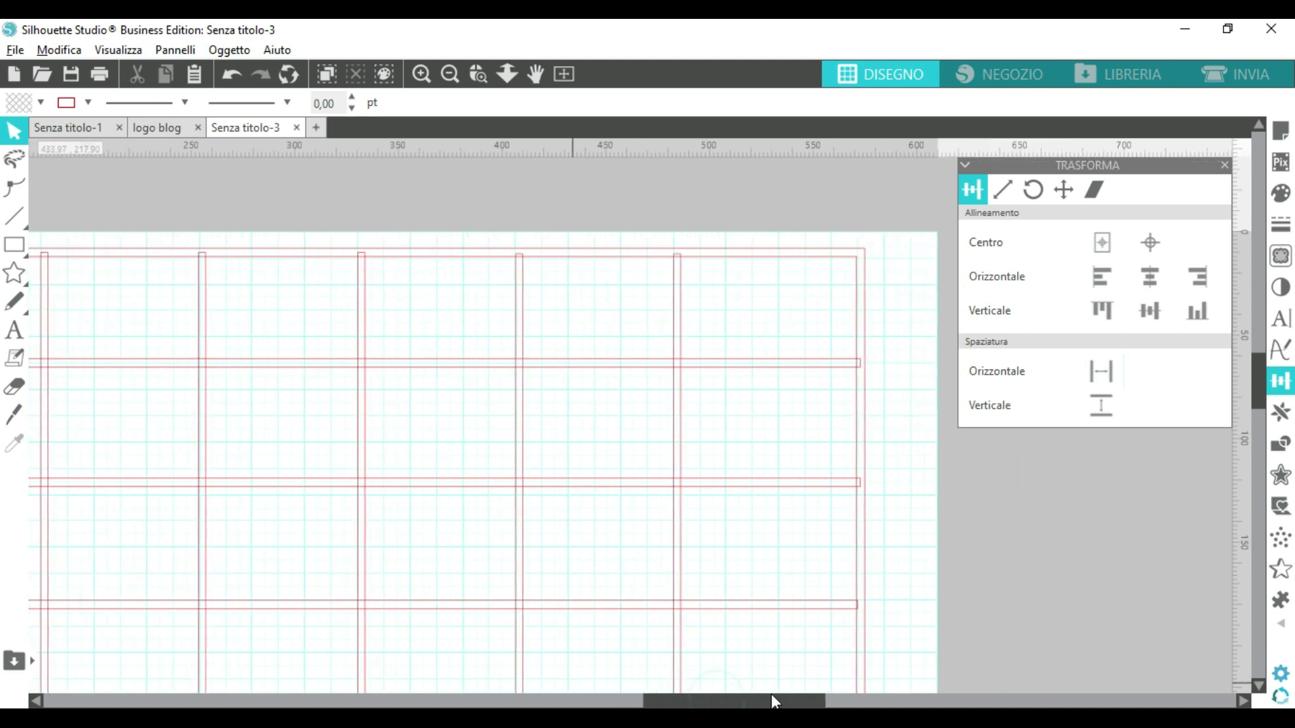
click(779, 608)
click(831, 616)
scroll(836, 641, down, 5)
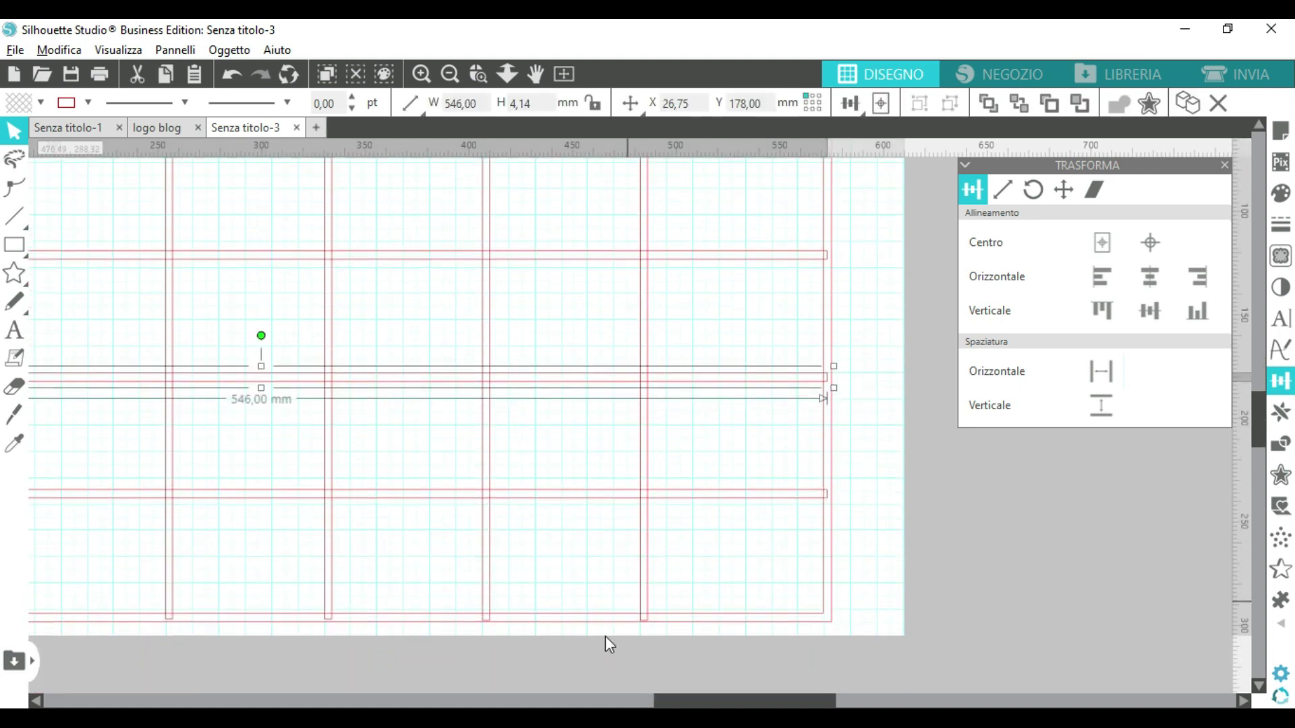
drag(723, 706, 577, 706)
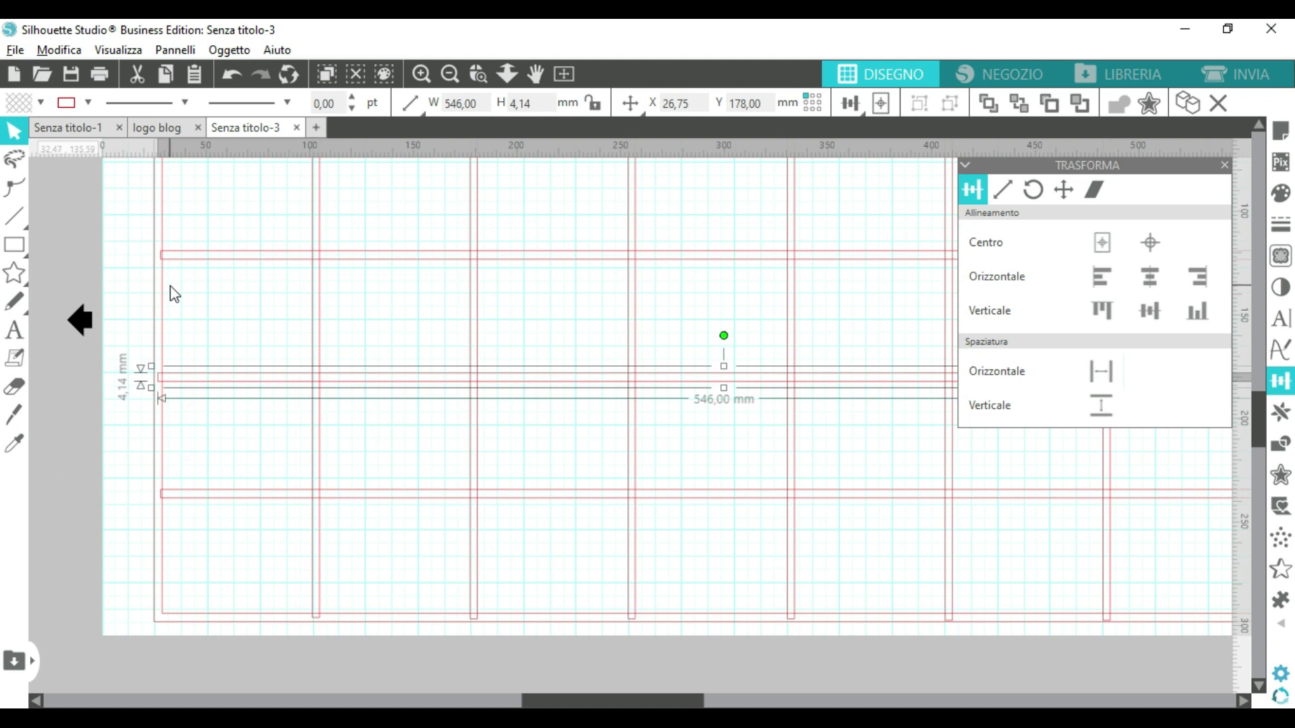
Step: Select the outer frame with all its vertical and horizontal dividers and weld them into a single grid shape
scroll(169, 289, up, 2)
scroll(170, 282, up, 3)
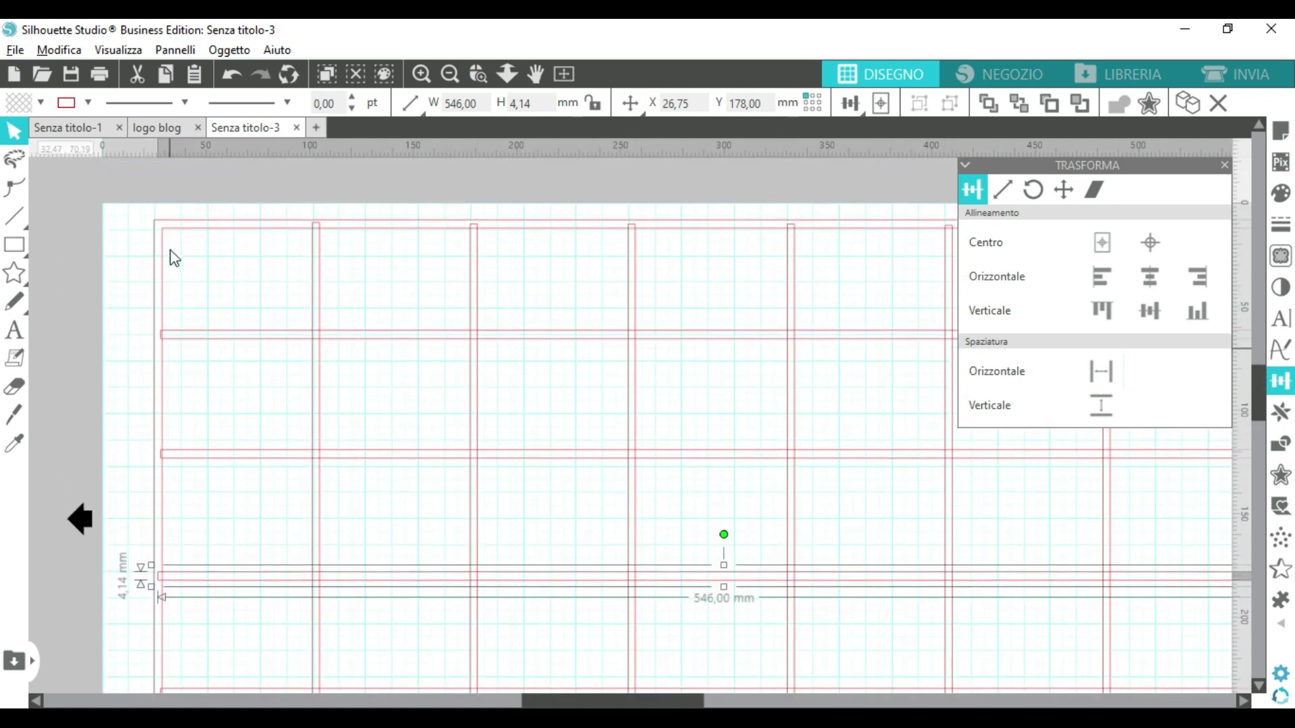
click(376, 202)
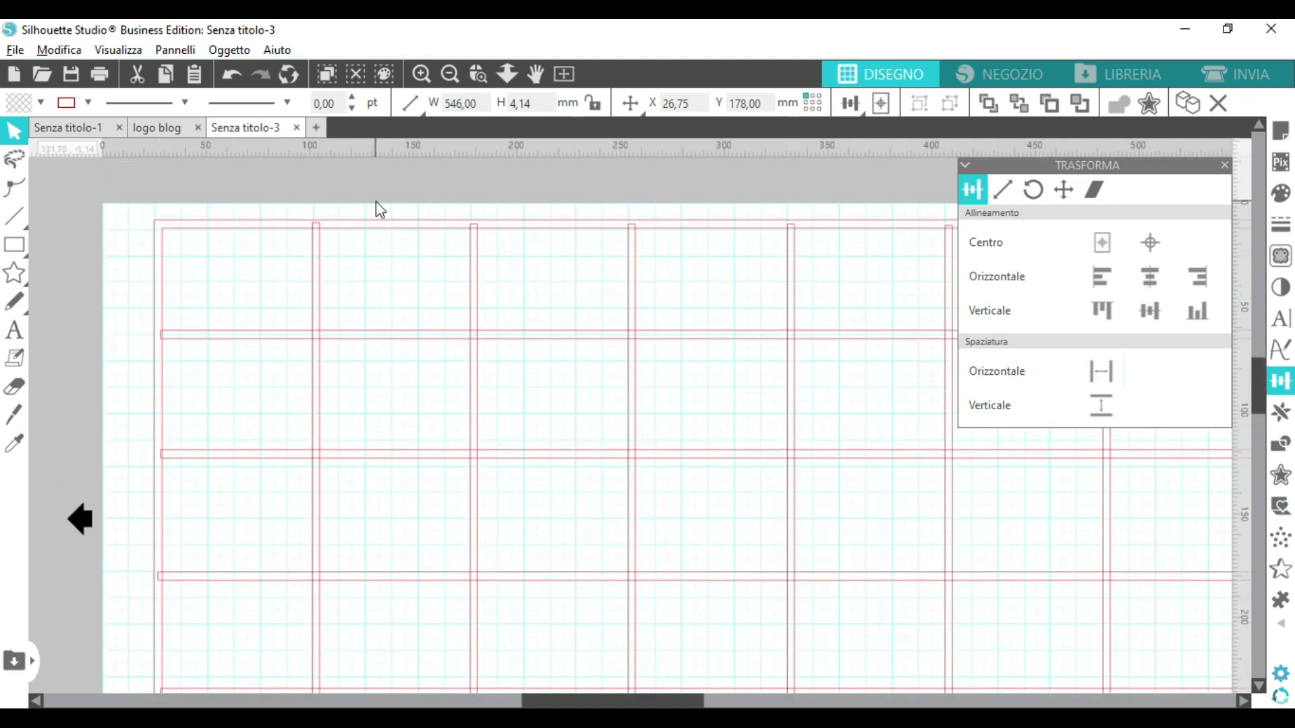
click(450, 73)
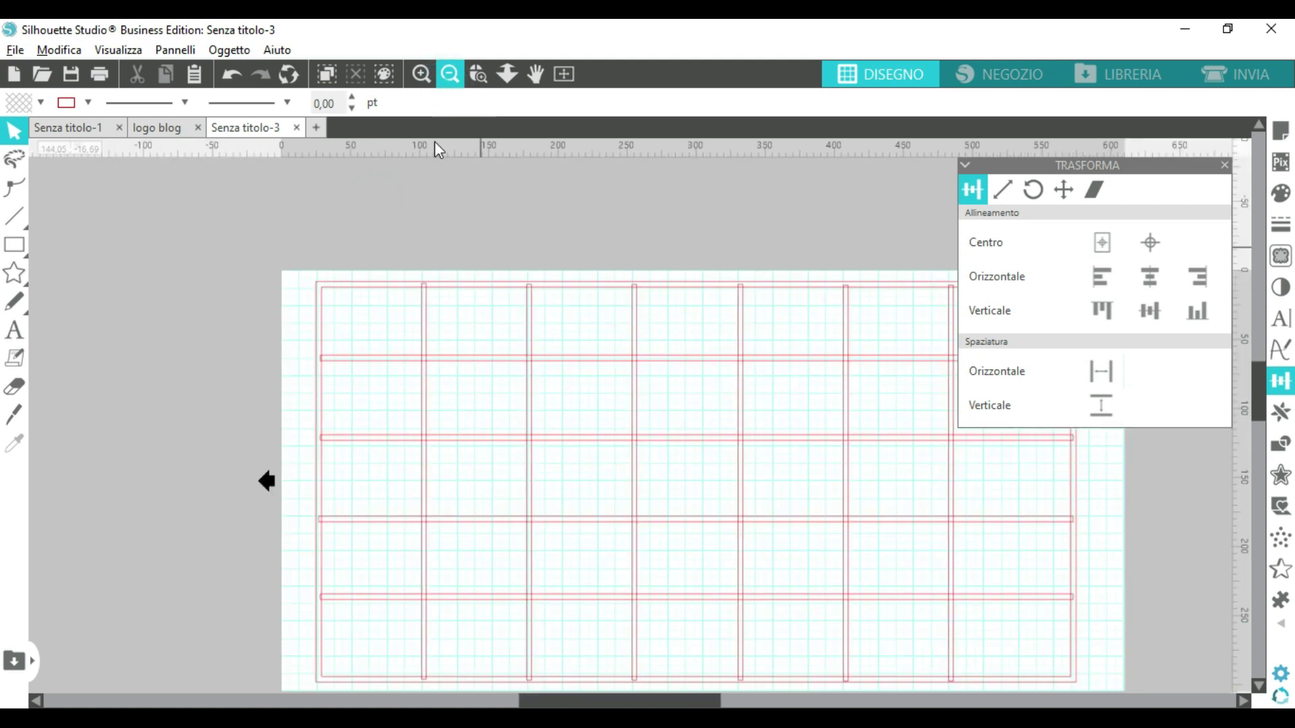
click(450, 74)
drag(570, 701, 620, 701)
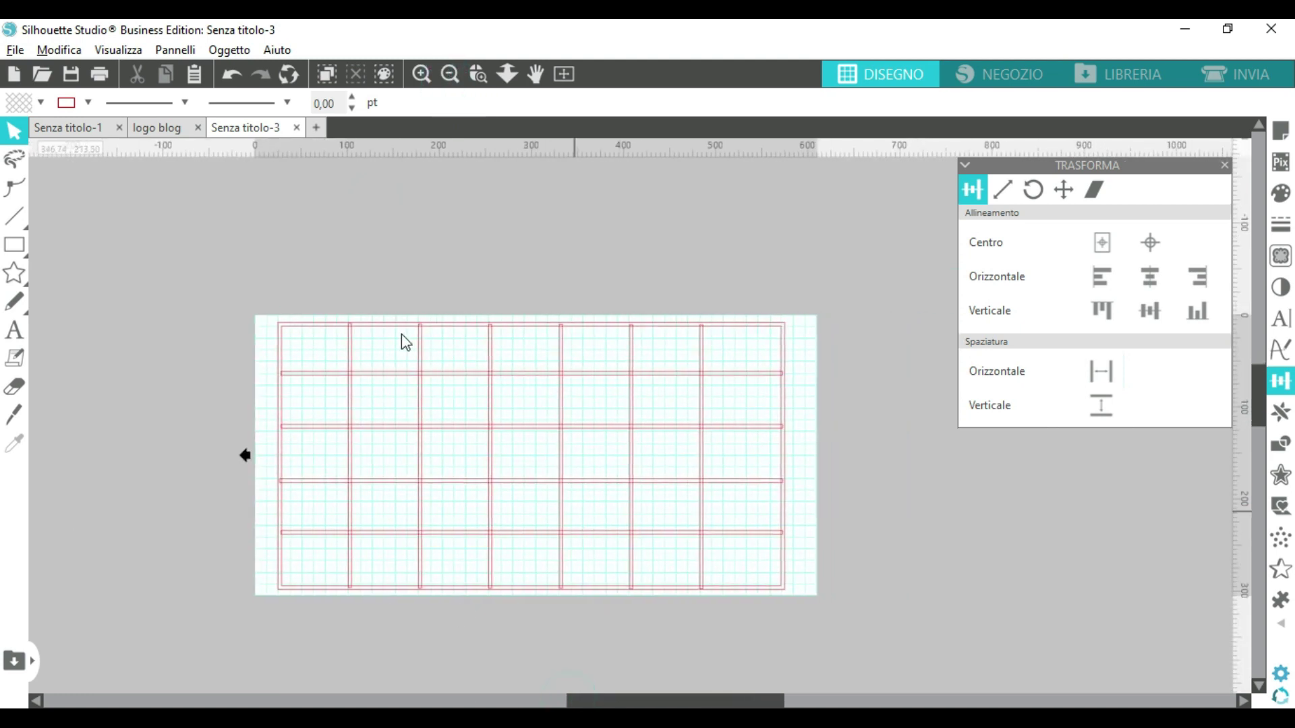
drag(249, 288, 791, 589)
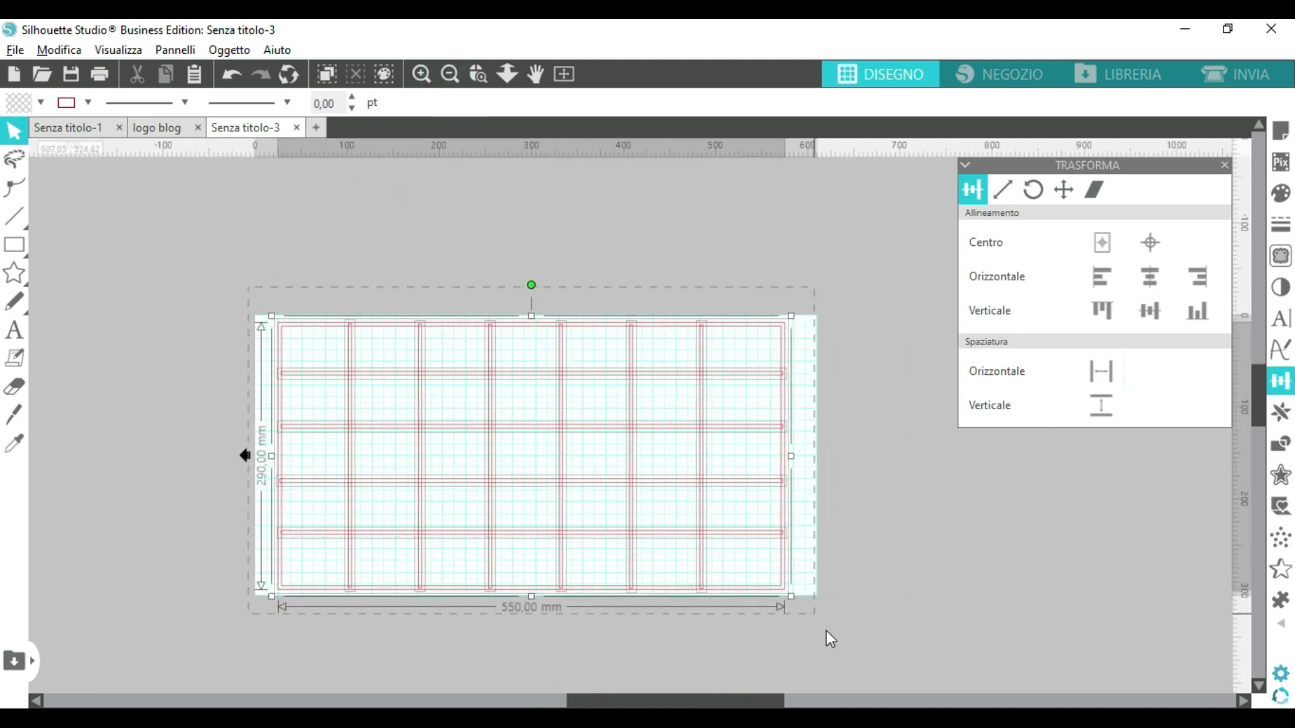
drag(870, 657, 879, 659)
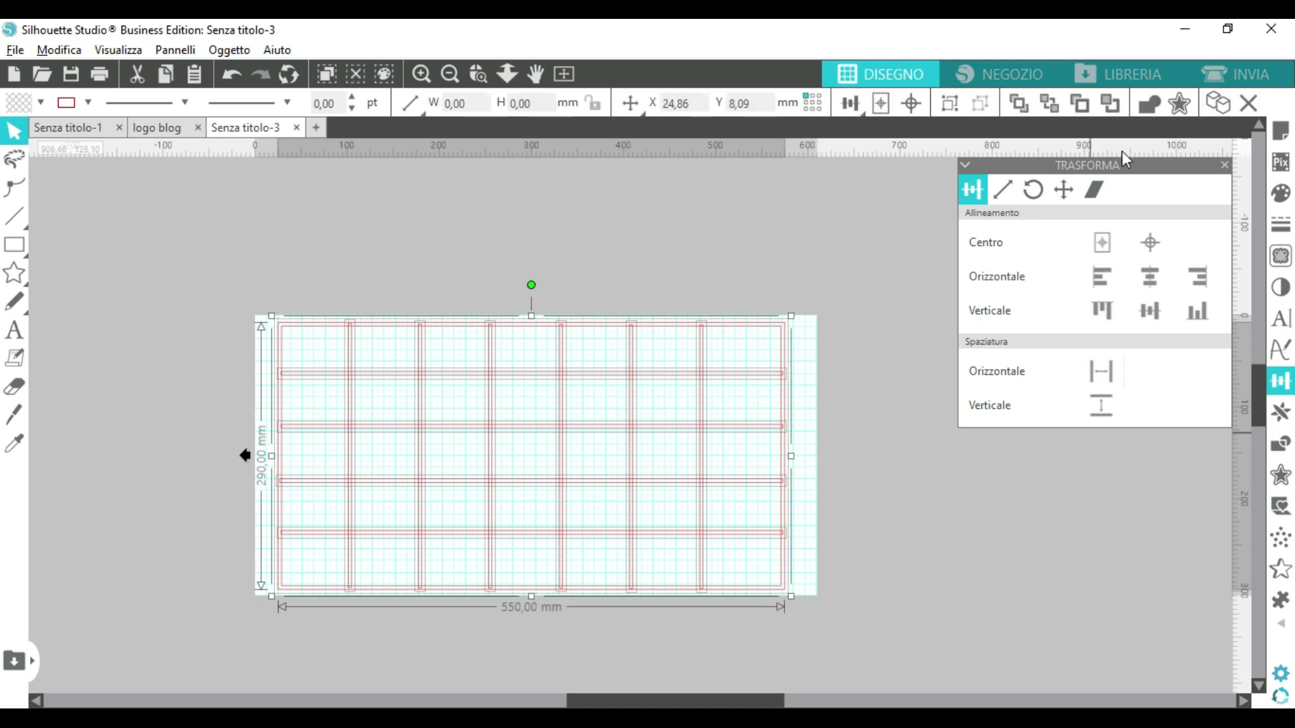
click(1147, 107)
click(827, 475)
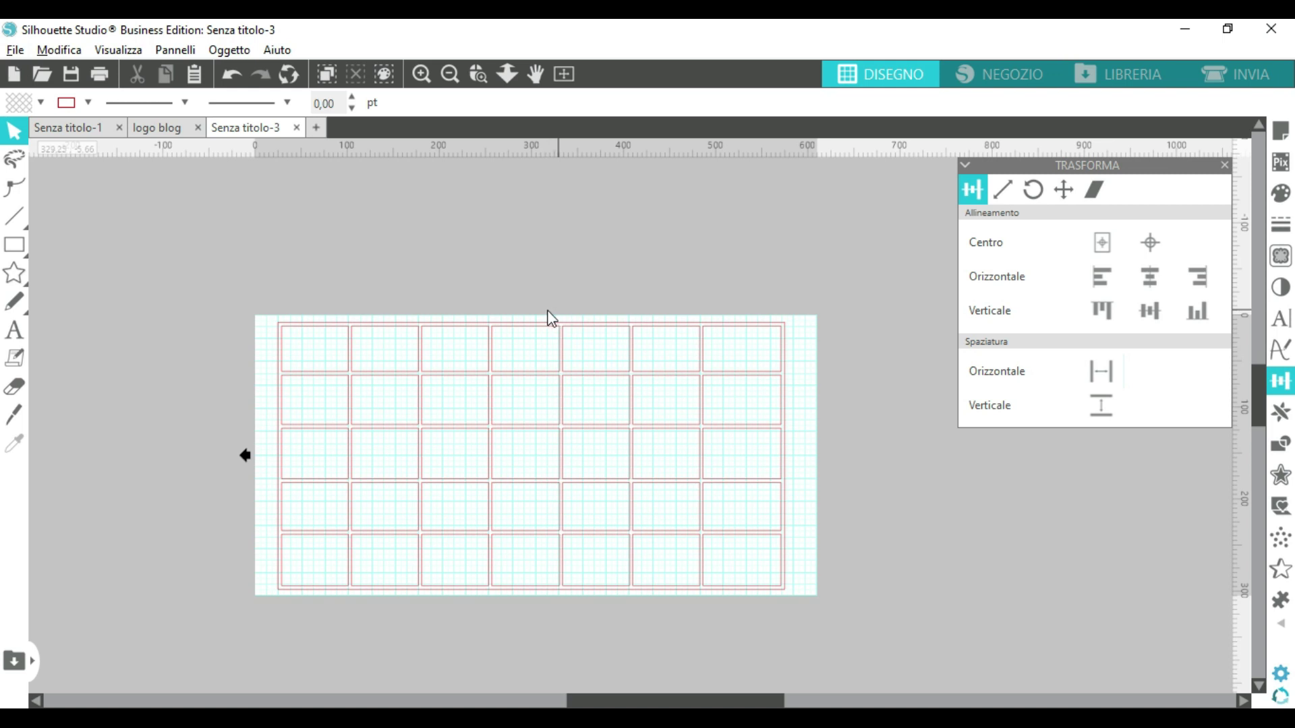
Step: Fill the welded grid with solid black
drag(266, 300, 740, 456)
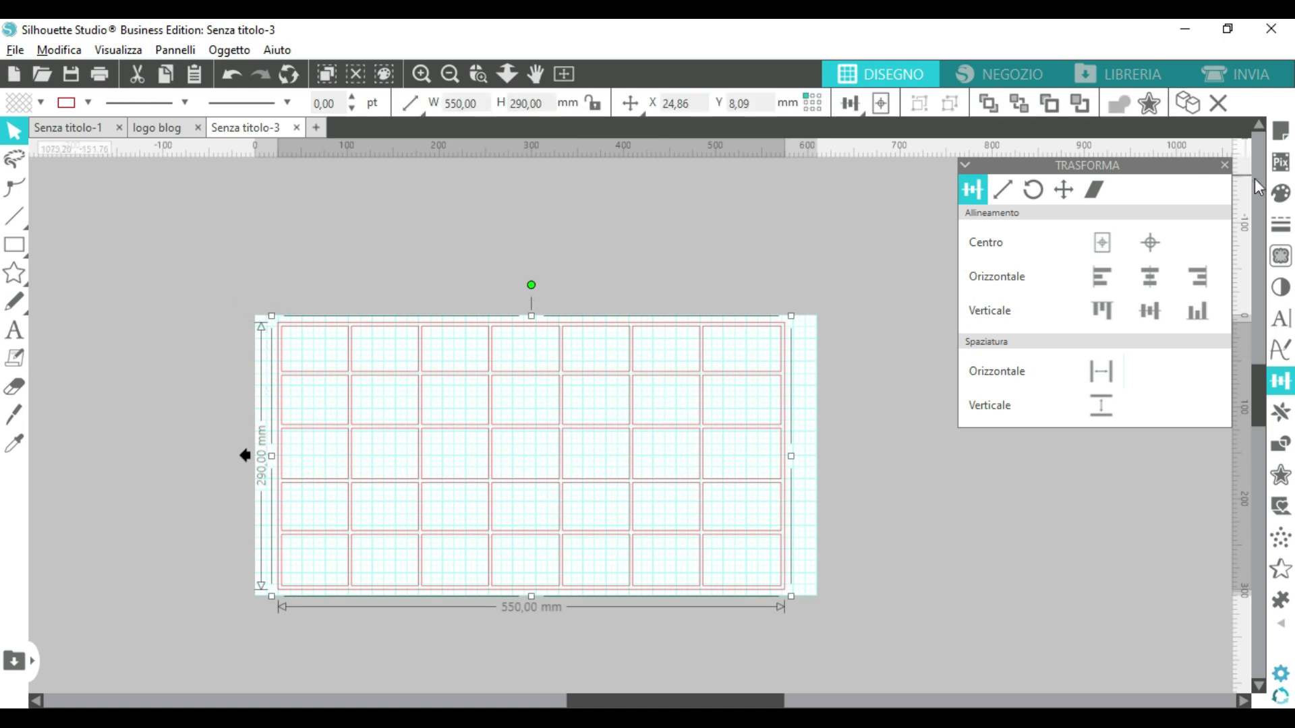
click(1281, 194)
click(1066, 227)
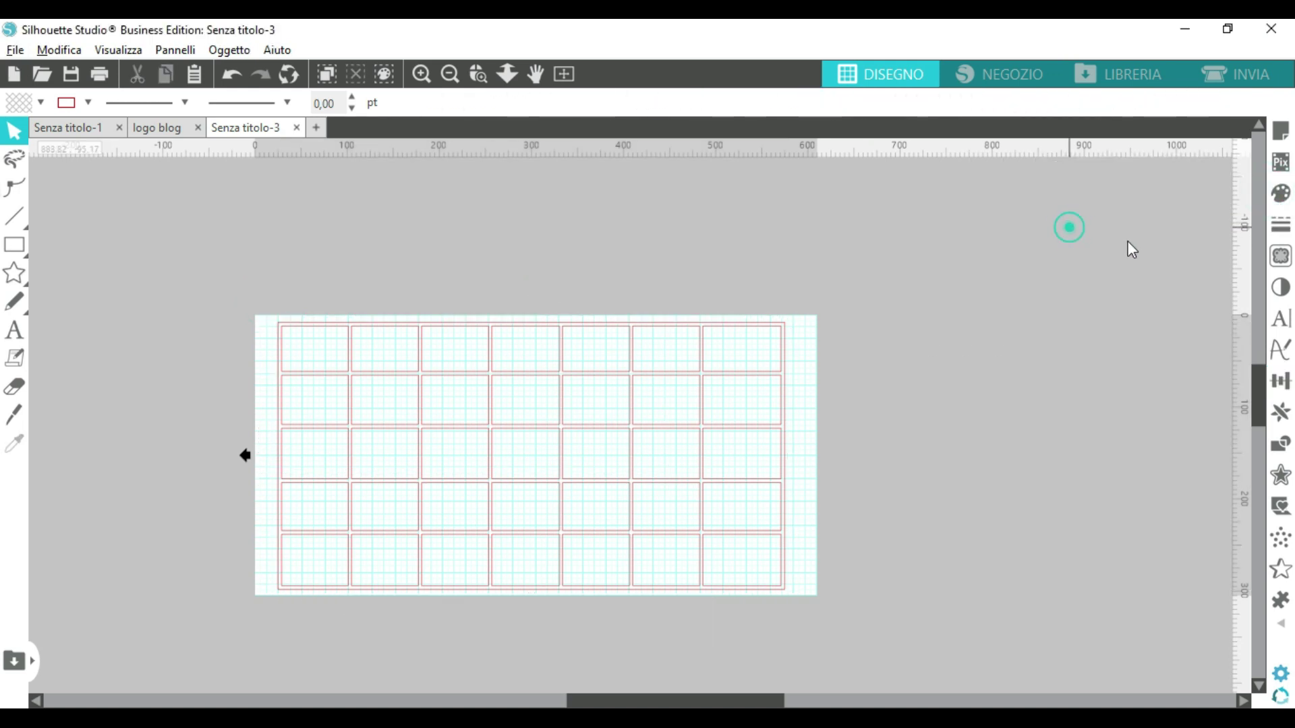
click(1074, 235)
click(340, 374)
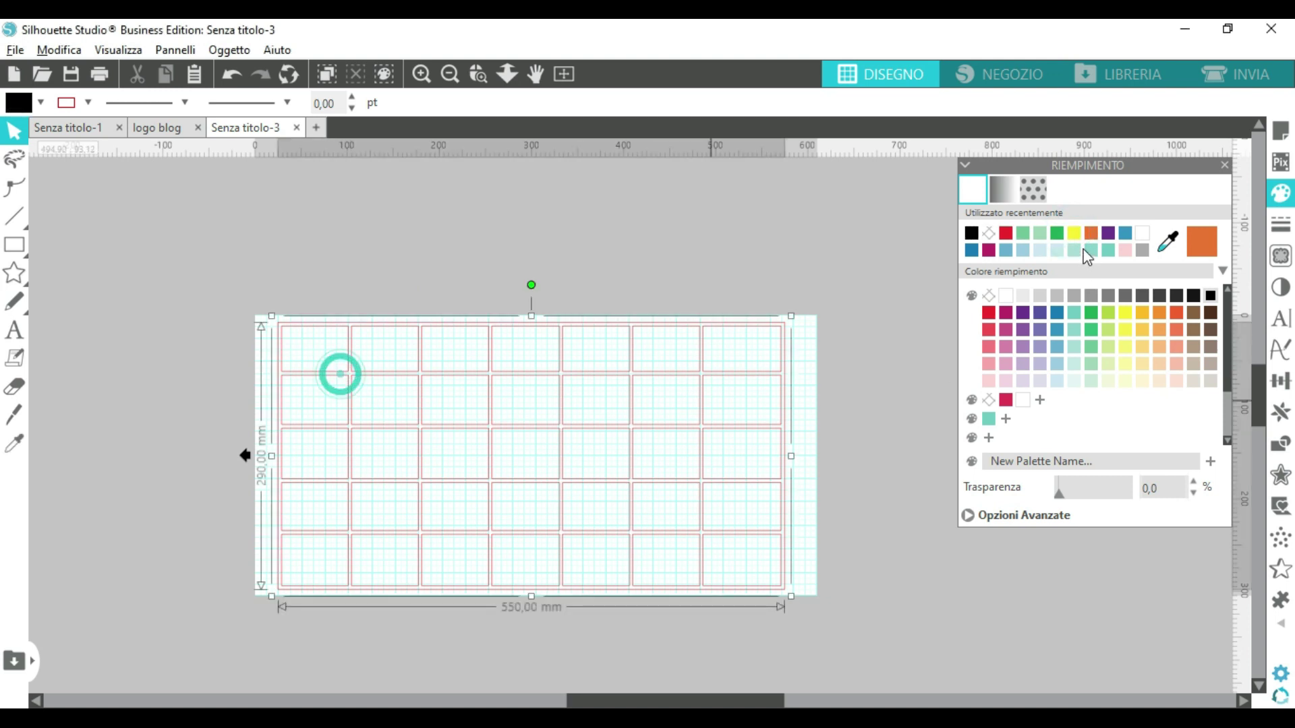
click(972, 233)
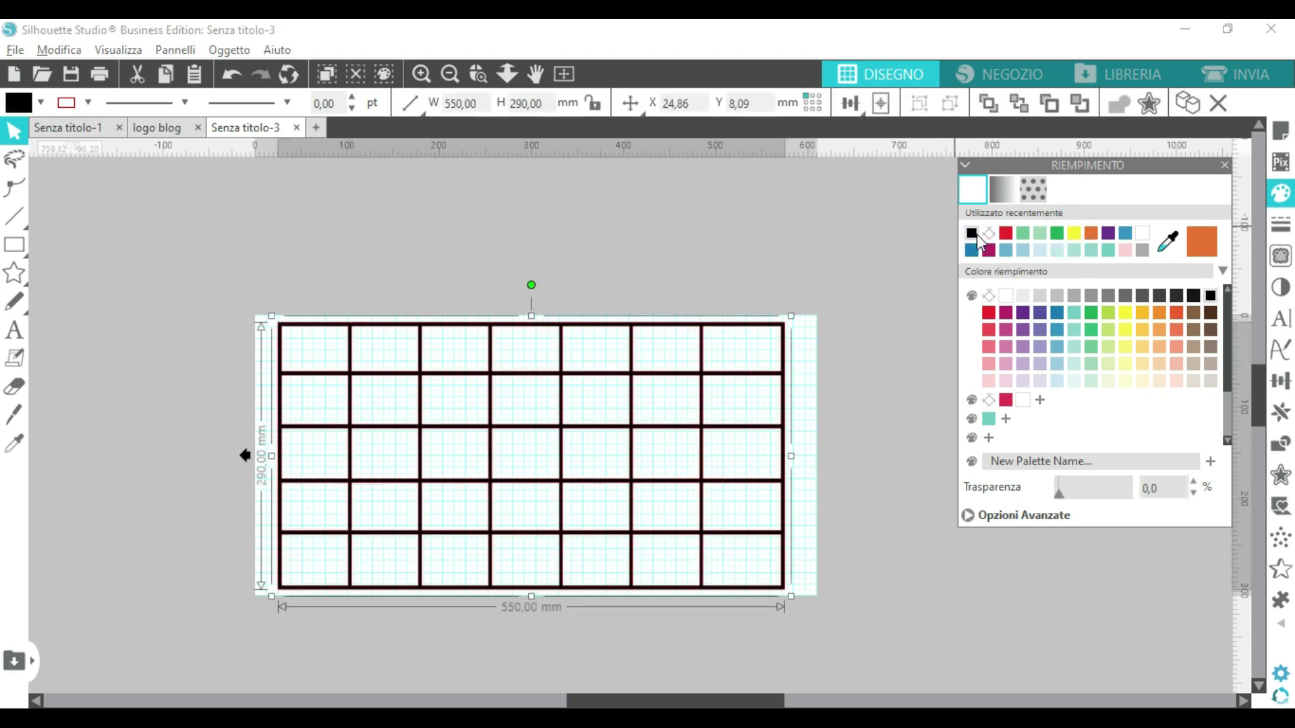
click(519, 283)
Step: Add the text label "lunedì" above the grid's first column in 72 pt Arial
click(14, 329)
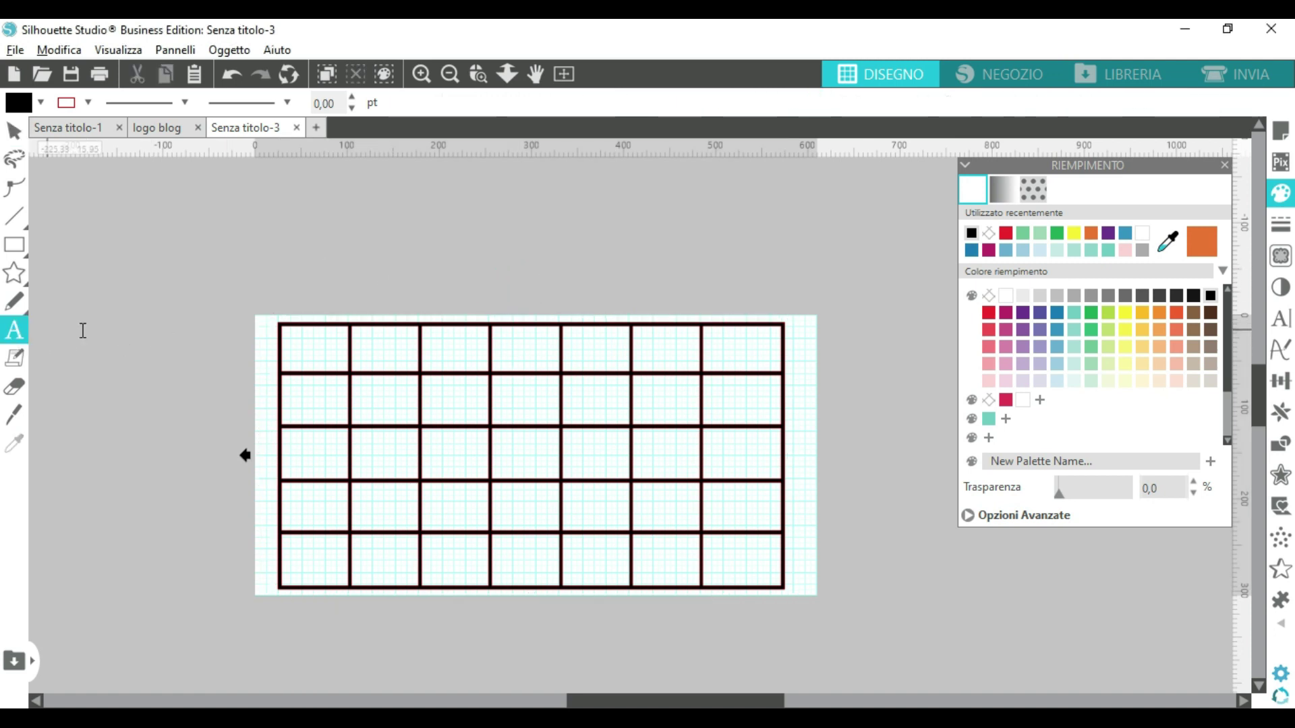
click(299, 307)
key(Escape)
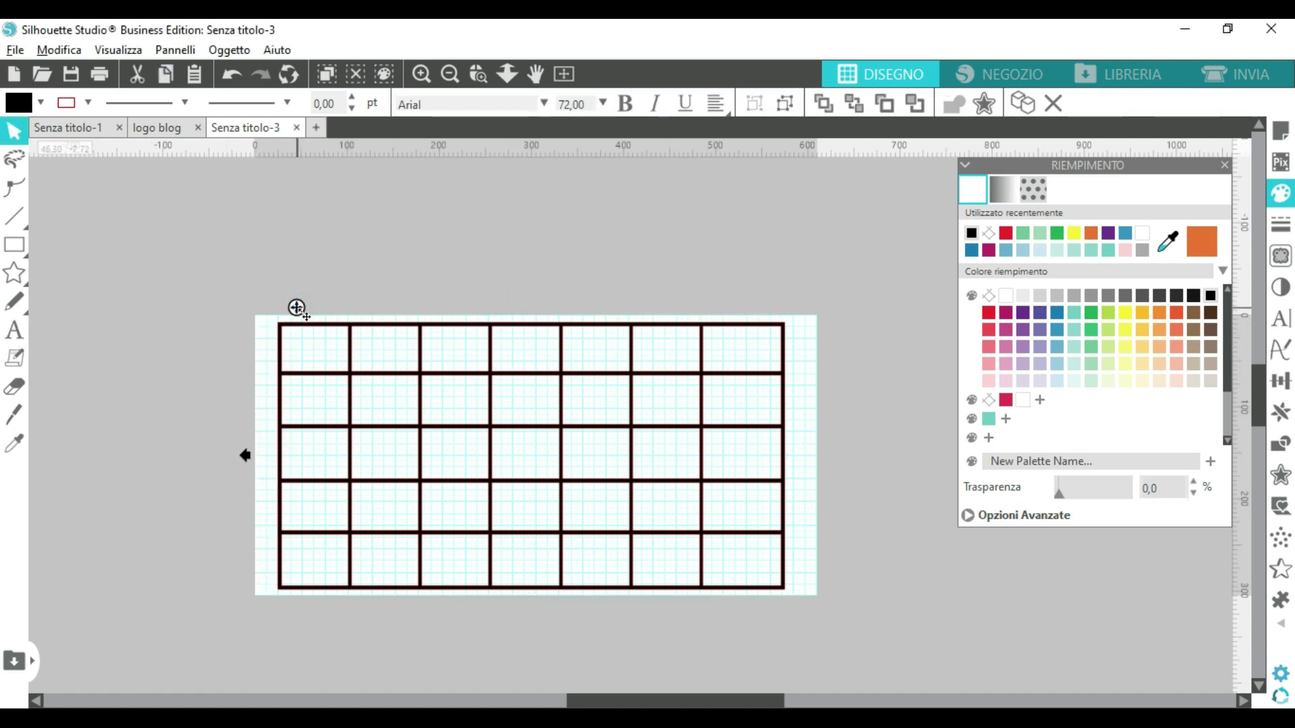
text(lu)
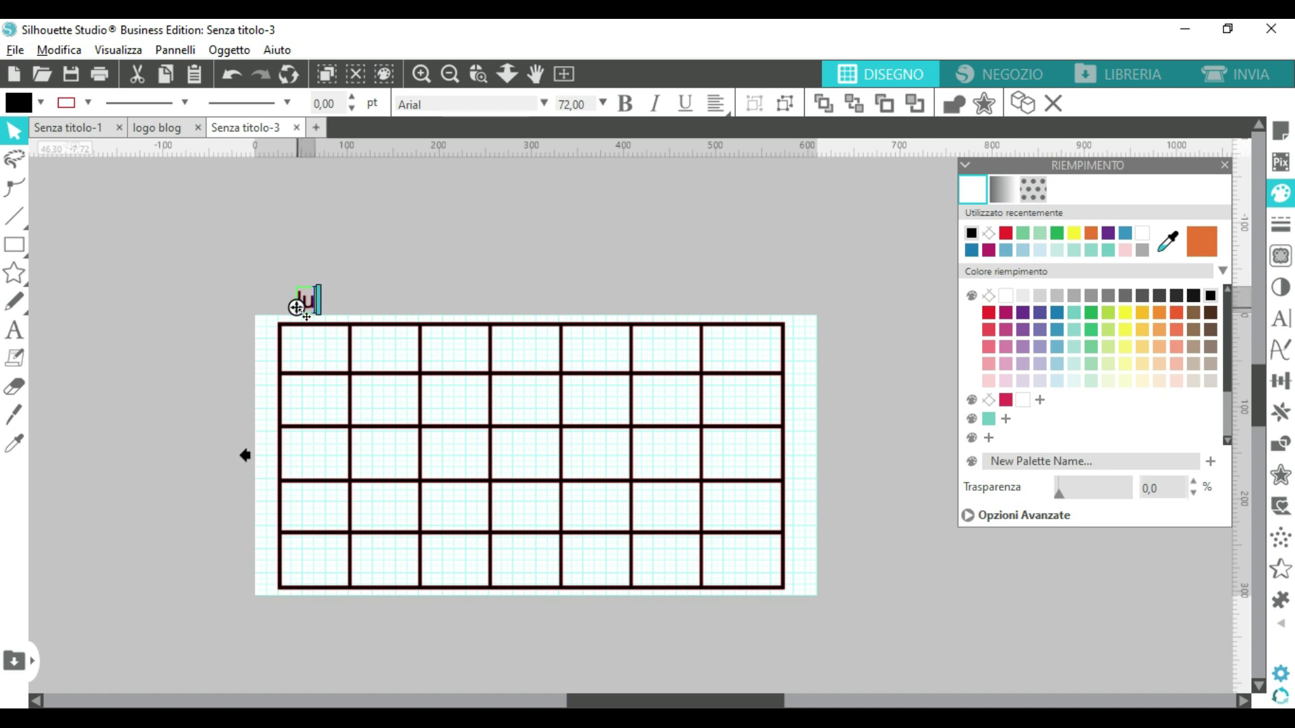
text(nedi)
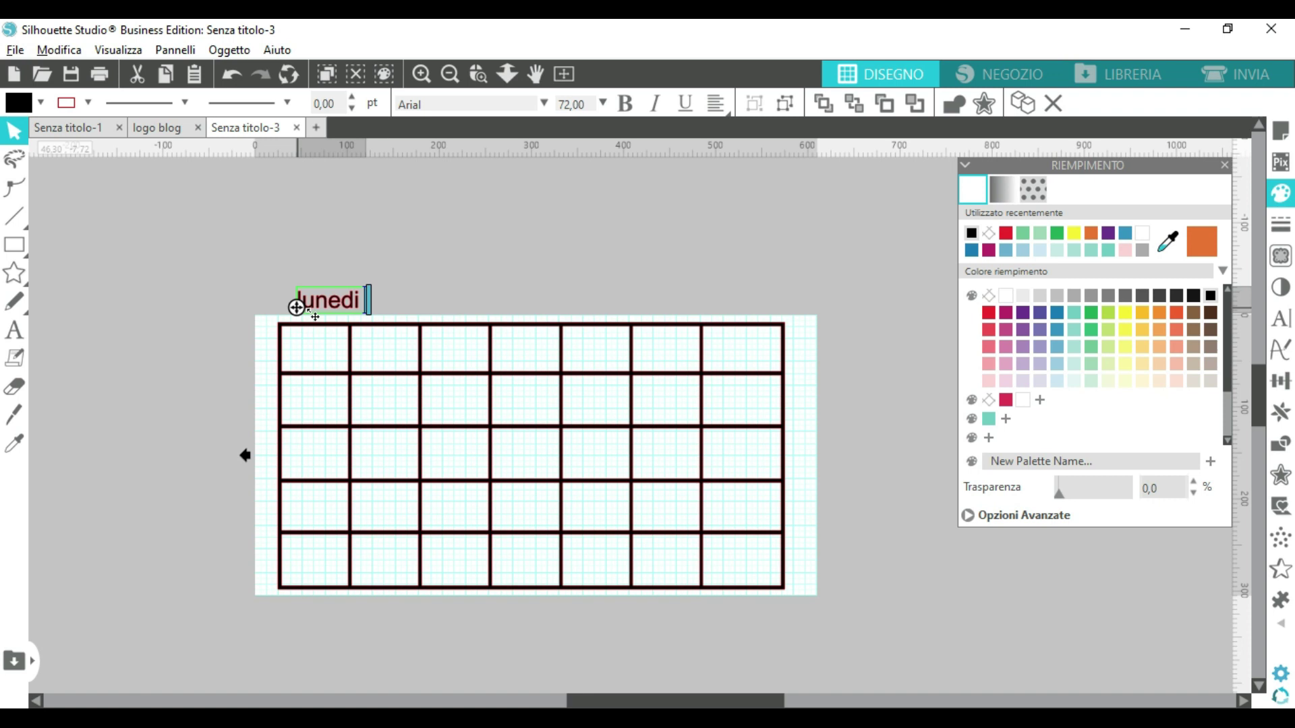
click(463, 286)
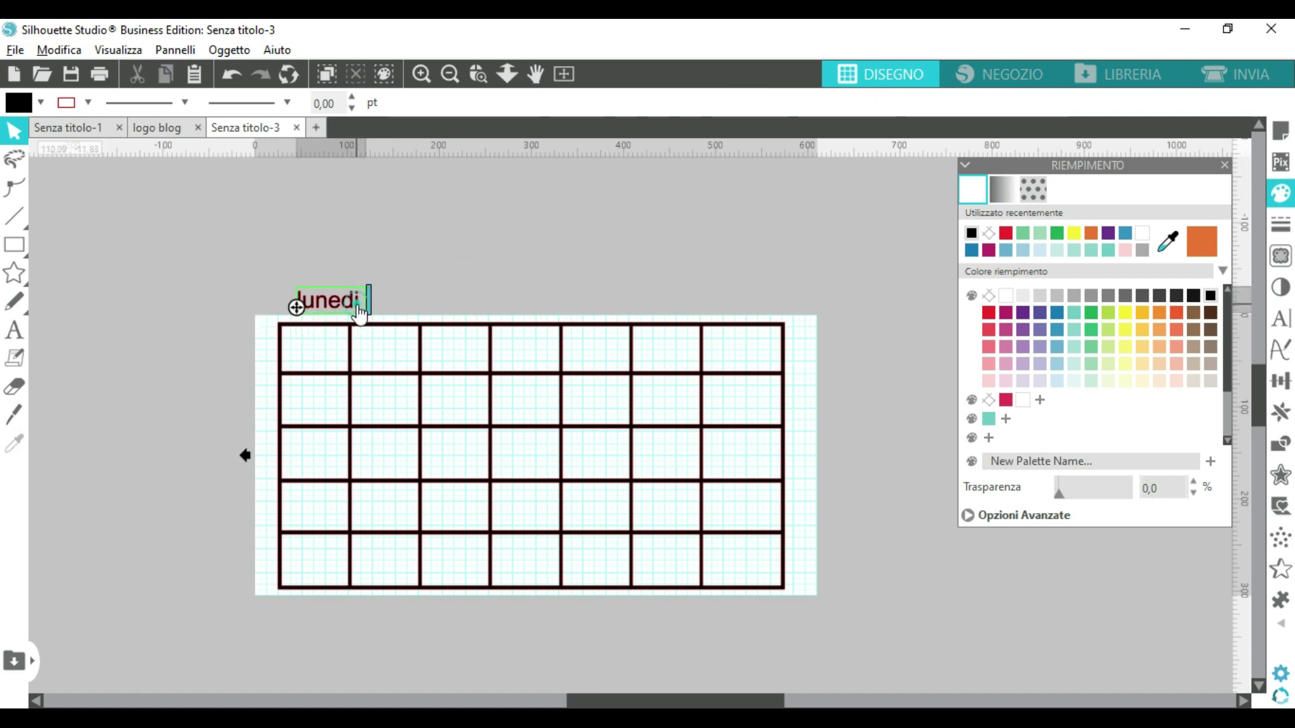
double_click(359, 307)
click(343, 311)
click(337, 305)
Step: Duplicate the "lunedì" label, place the copy above the second column, and change its text to "martedì"
key(ctrl+d)
drag(359, 330, 392, 291)
double_click(415, 306)
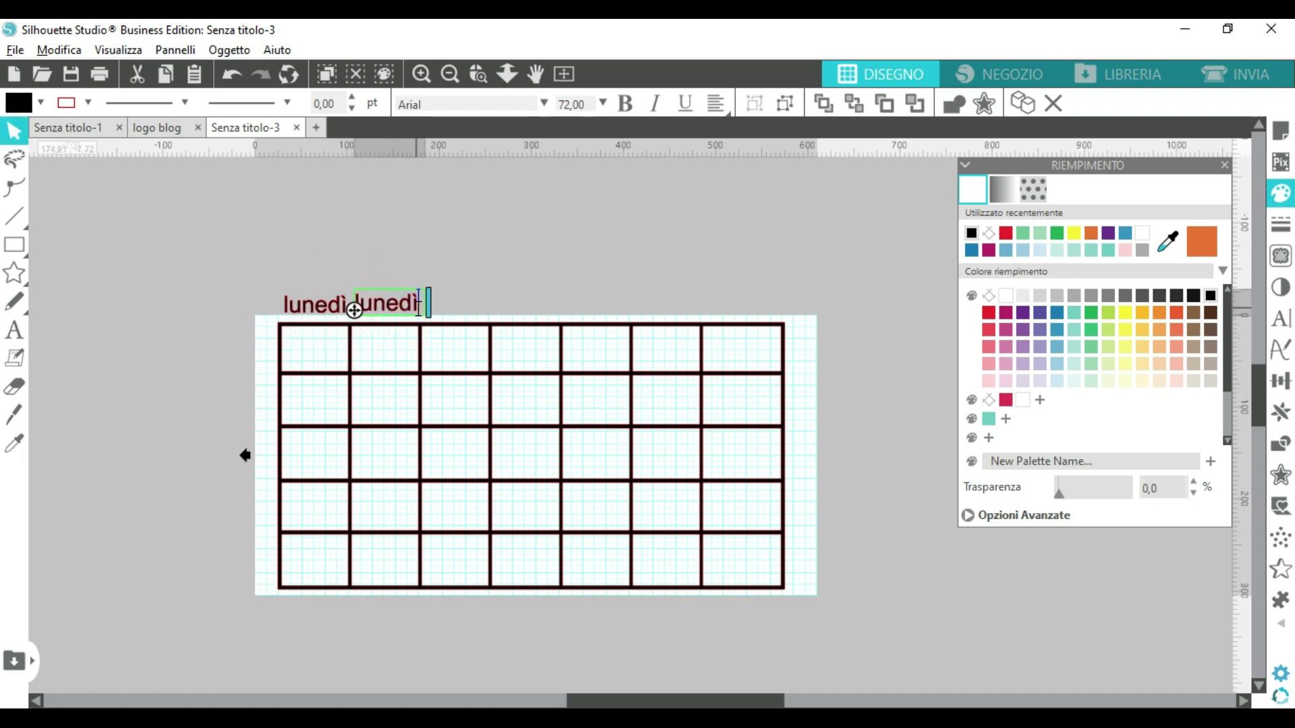
key(BackSpace)
key(BackSpace)
key(BackSpace)
key(BackSpace)
key(BackSpace)
key(BackSpace)
text(martedì)
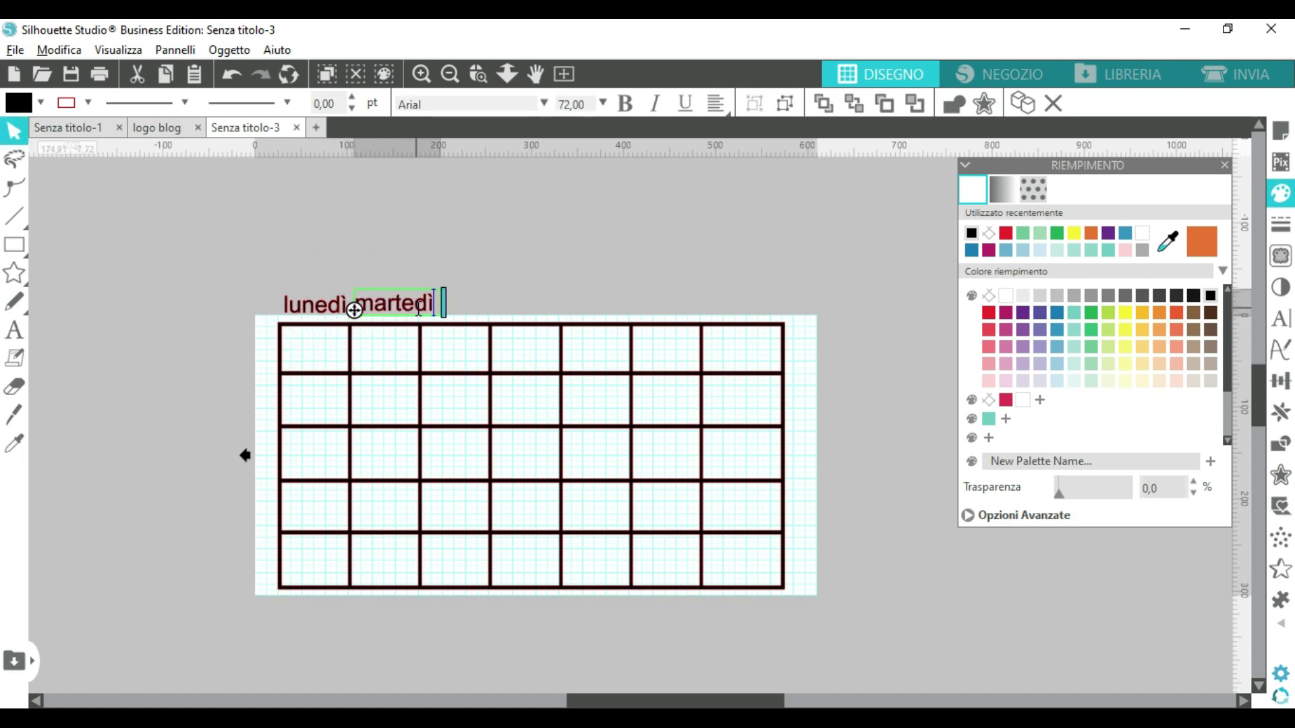
Step: Duplicate the "martedì" label, place the copy beside it above the third column, and change its text to "mercoledi"
click(404, 304)
key(ctrl+d)
drag(445, 332, 492, 292)
double_click(528, 304)
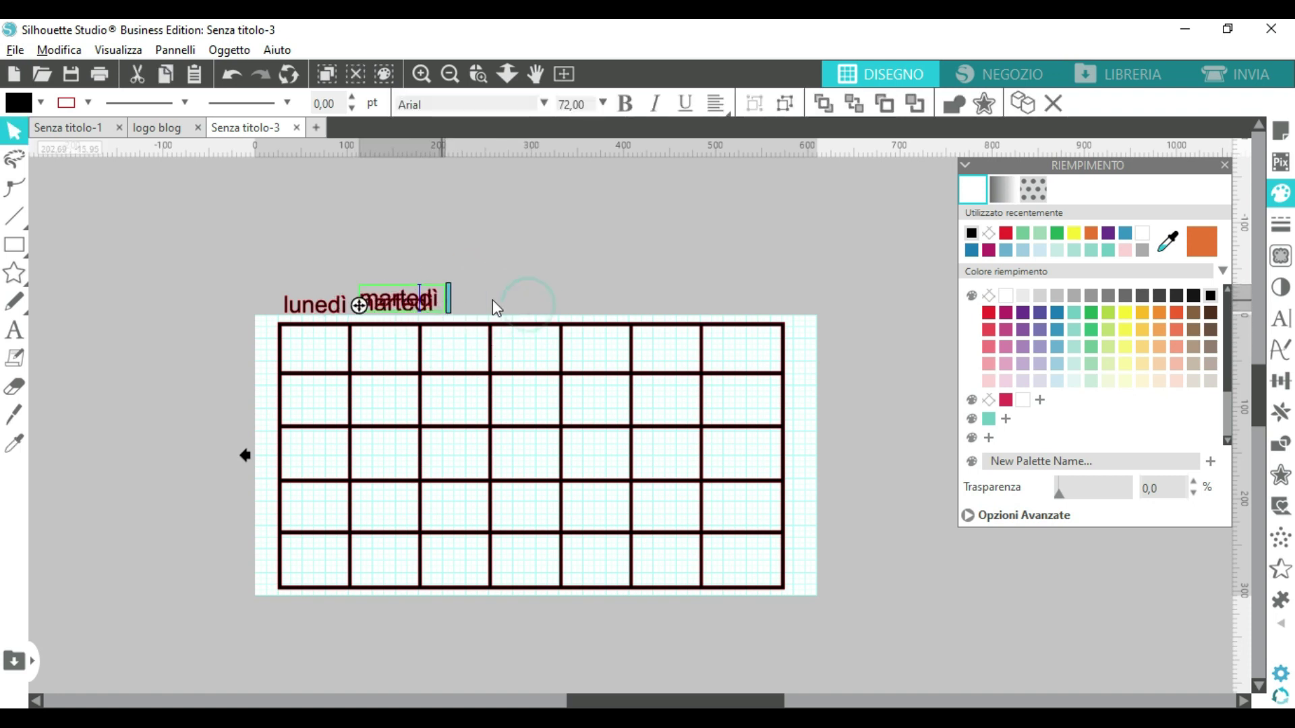
double_click(525, 305)
text(mercoledì)
click(543, 260)
Step: Duplicate the "mercoledi" label, place the copy directly after it, and change its text to "giovedi"
click(533, 307)
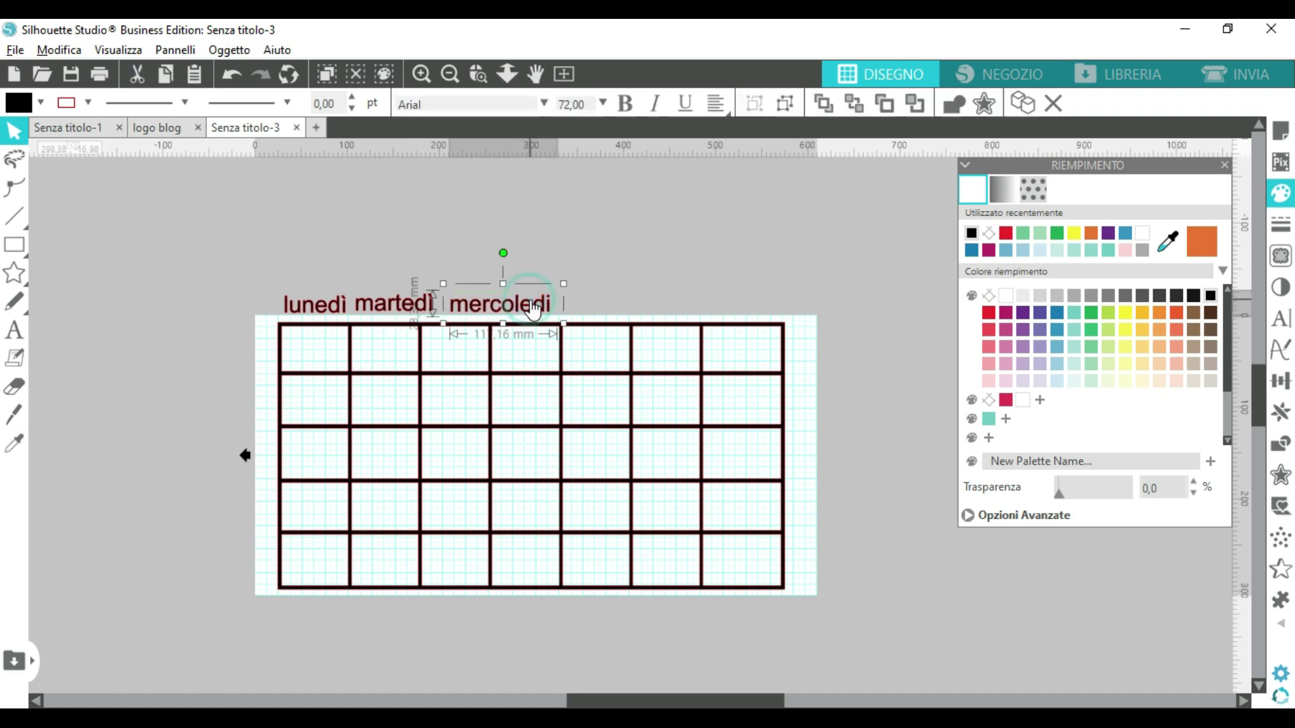
key(ctrl+d)
drag(566, 343, 553, 309)
double_click(643, 313)
key(BackSpace)
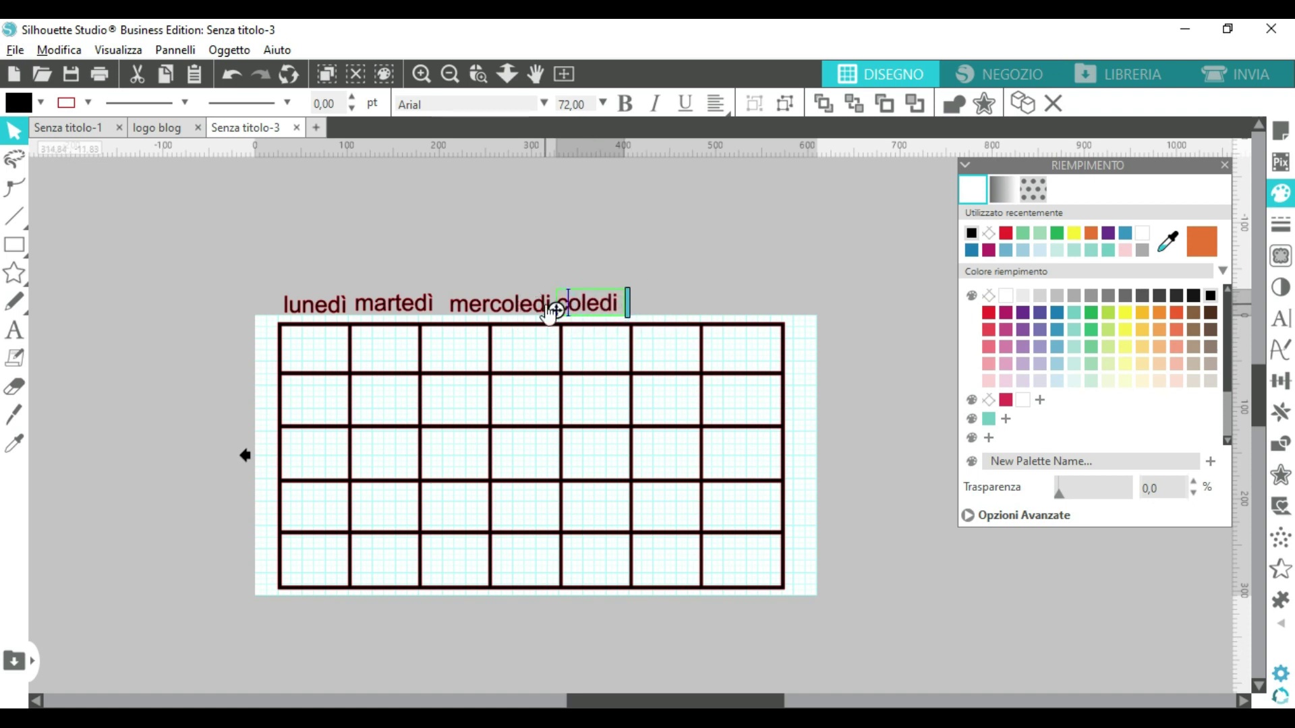
key(BackSpace)
key(BackSpace)
key(BackSpace)
key(BackSpace)
key(BackSpace)
key(BackSpace)
text(giovedi)
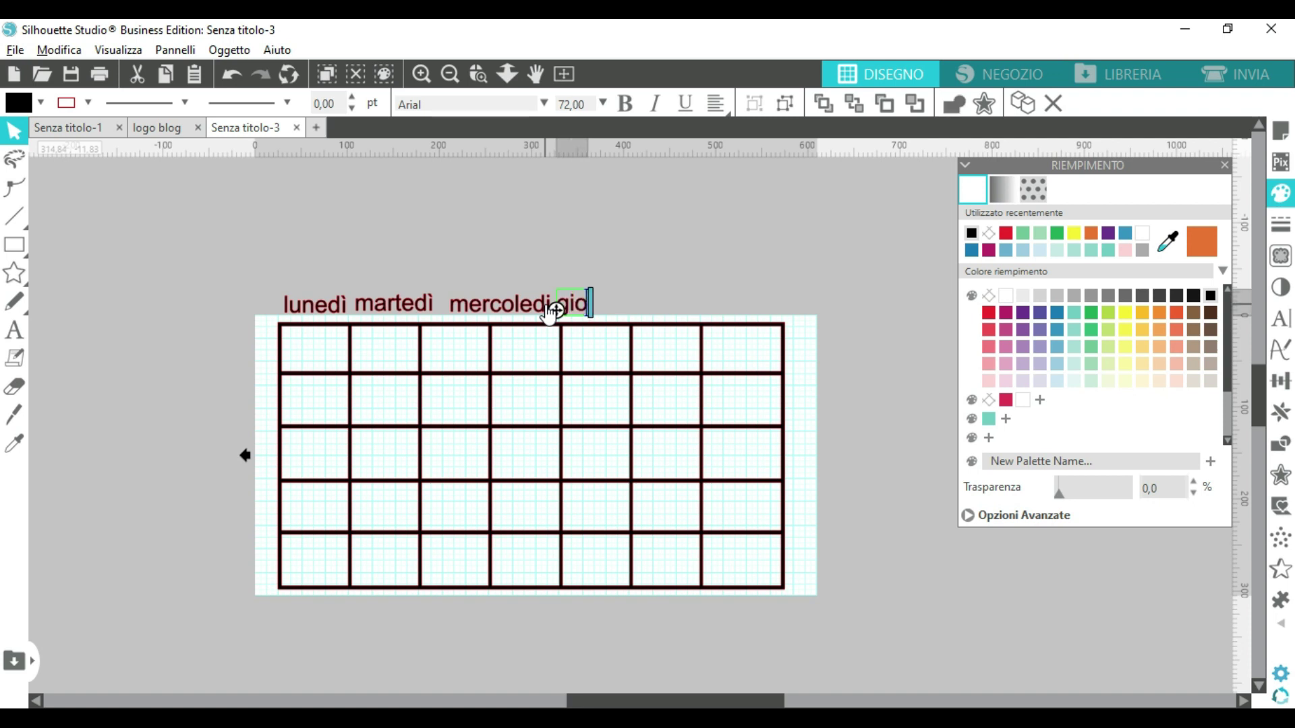
Step: Correct the Wednesday and Thursday labels to the accented spellings "mercoledì" and "giovedì"
click(633, 305)
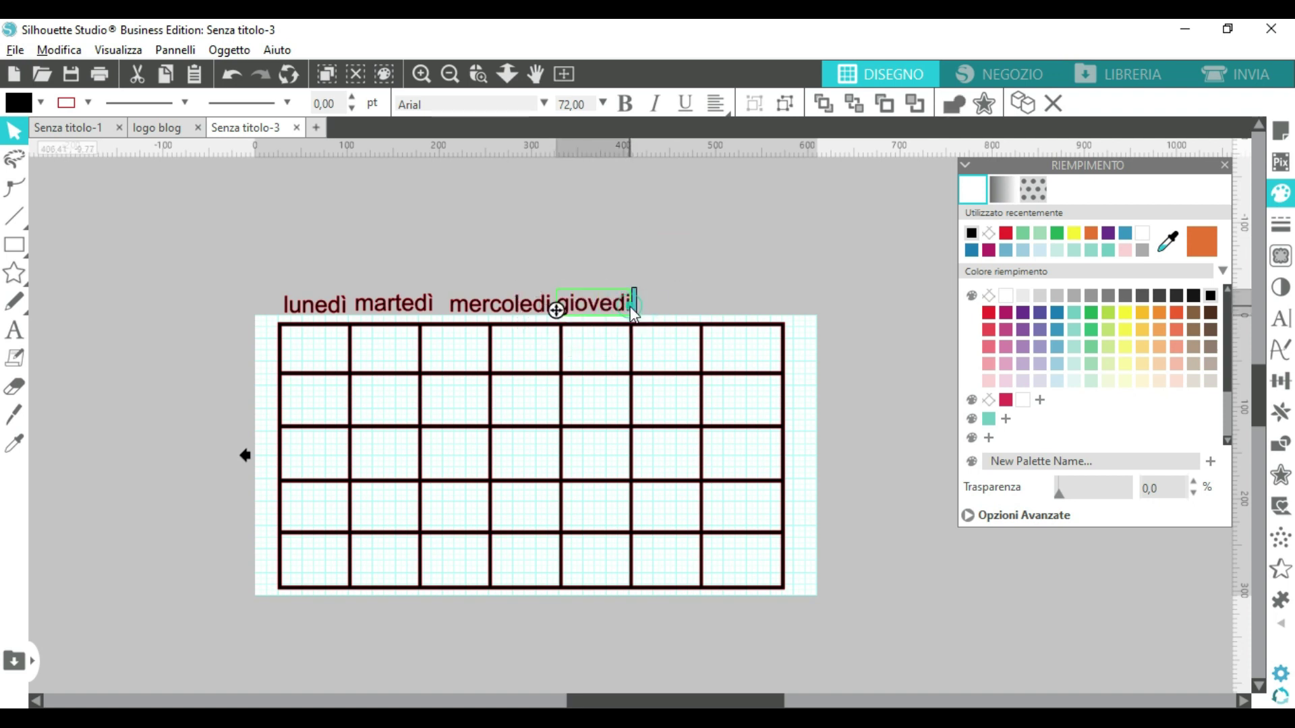
double_click(540, 310)
key(BackSpace)
text(ì)
Step: Duplicate the "giovedì" label, place the copy after it in the row, and change its text to "venerdi"
click(597, 310)
drag(597, 317, 677, 320)
double_click(714, 317)
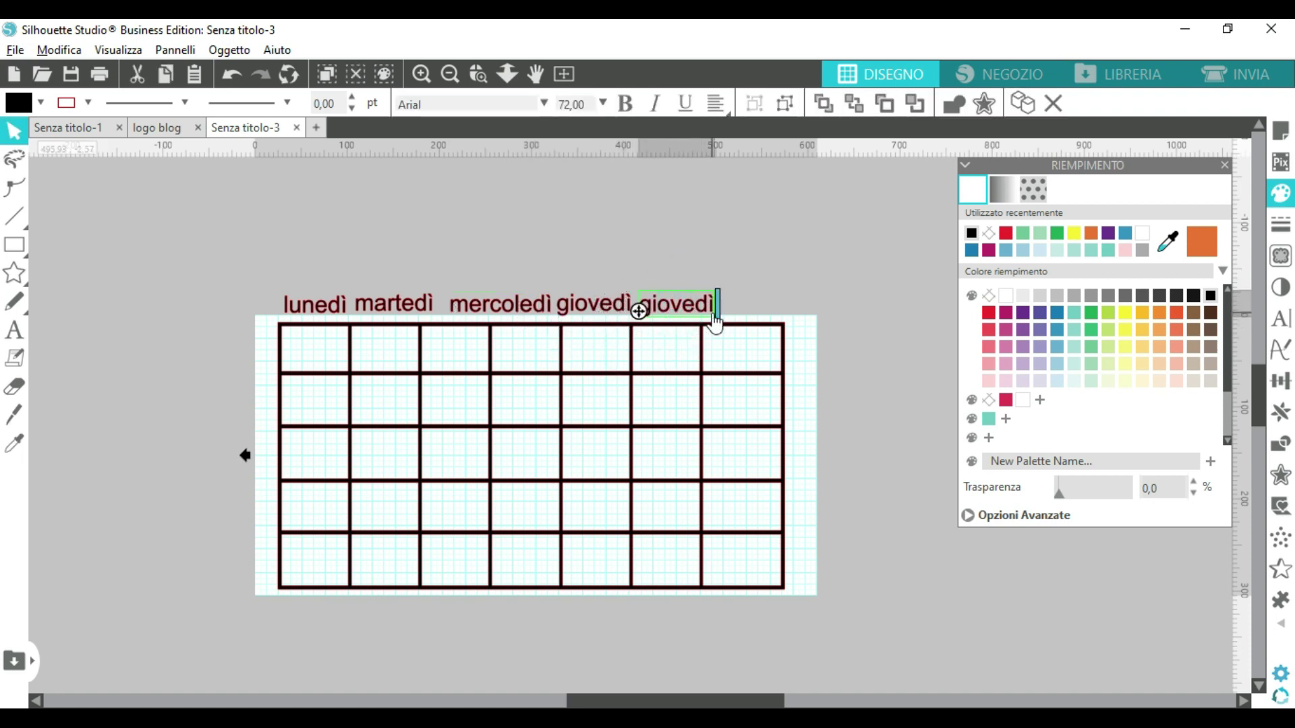
key(BackSpace)
key(BackSpace)
key(BackSpace)
key(BackSpace)
key(BackSpace)
key(BackSpace)
key(BackSpace)
text(ve)
key(BackSpace)
key(BackSpace)
text(venerdi)
key(Escape)
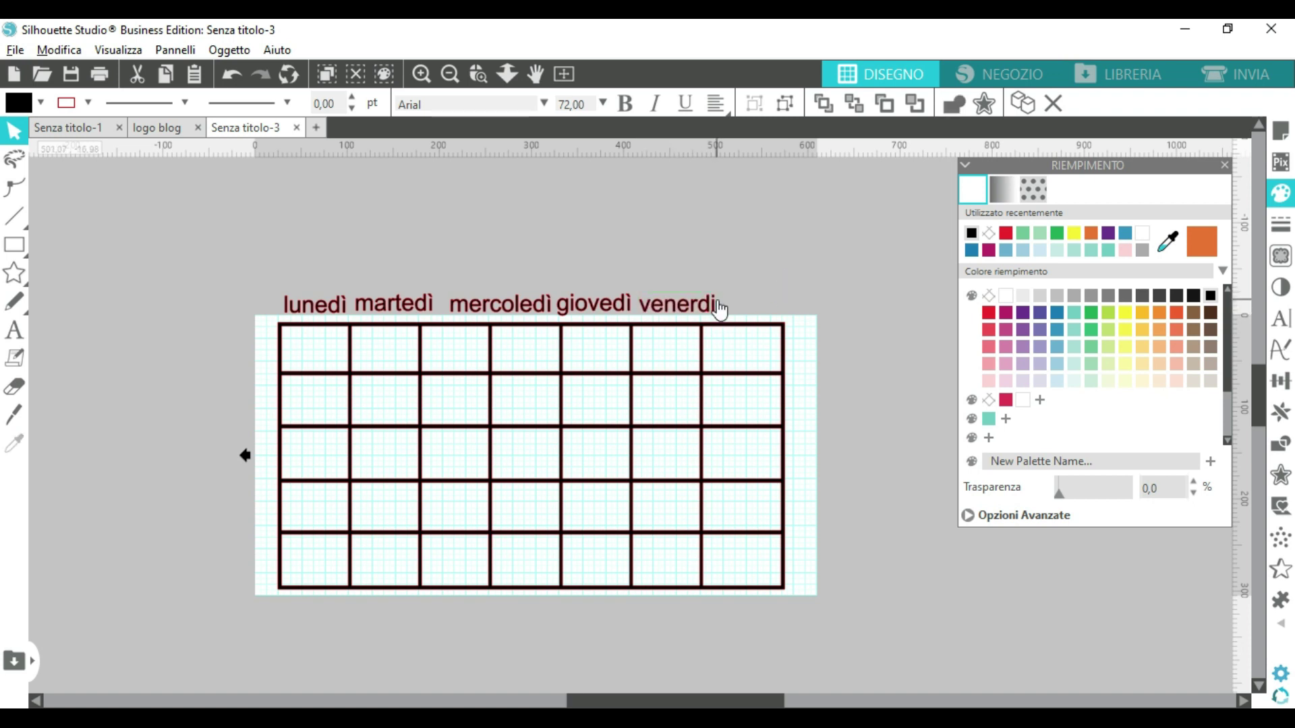
Step: Duplicate the "venerdi" label, place the copy after it in the row, and change its text to "sabato"
key(i)
key(ctrl+d)
drag(758, 354, 802, 307)
double_click(801, 307)
key(BackSpace)
key(BackSpace)
key(BackSpace)
key(BackSpace)
key(BackSpace)
key(BackSpace)
text(bato)
click(858, 289)
Step: Duplicate the "sabato" label and change the copy's text to "domenica"
click(789, 301)
key(ctrl+d)
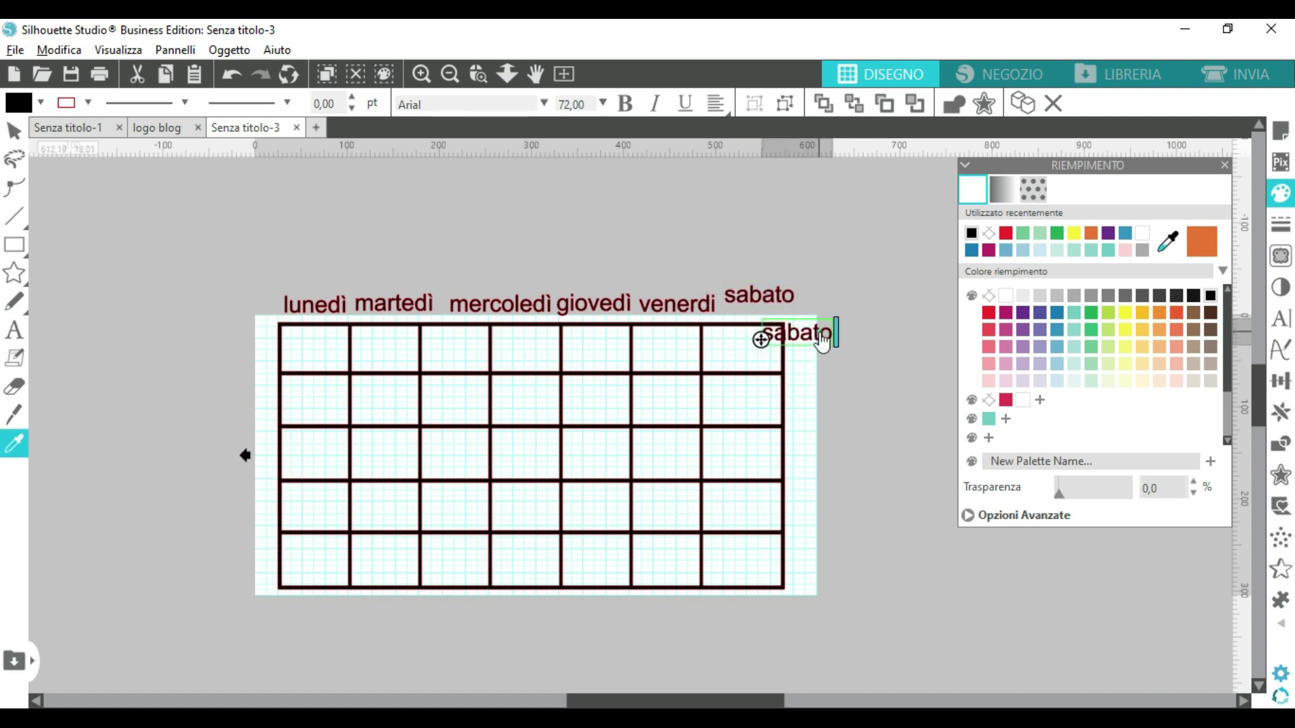
key(Delete)
text(domenica)
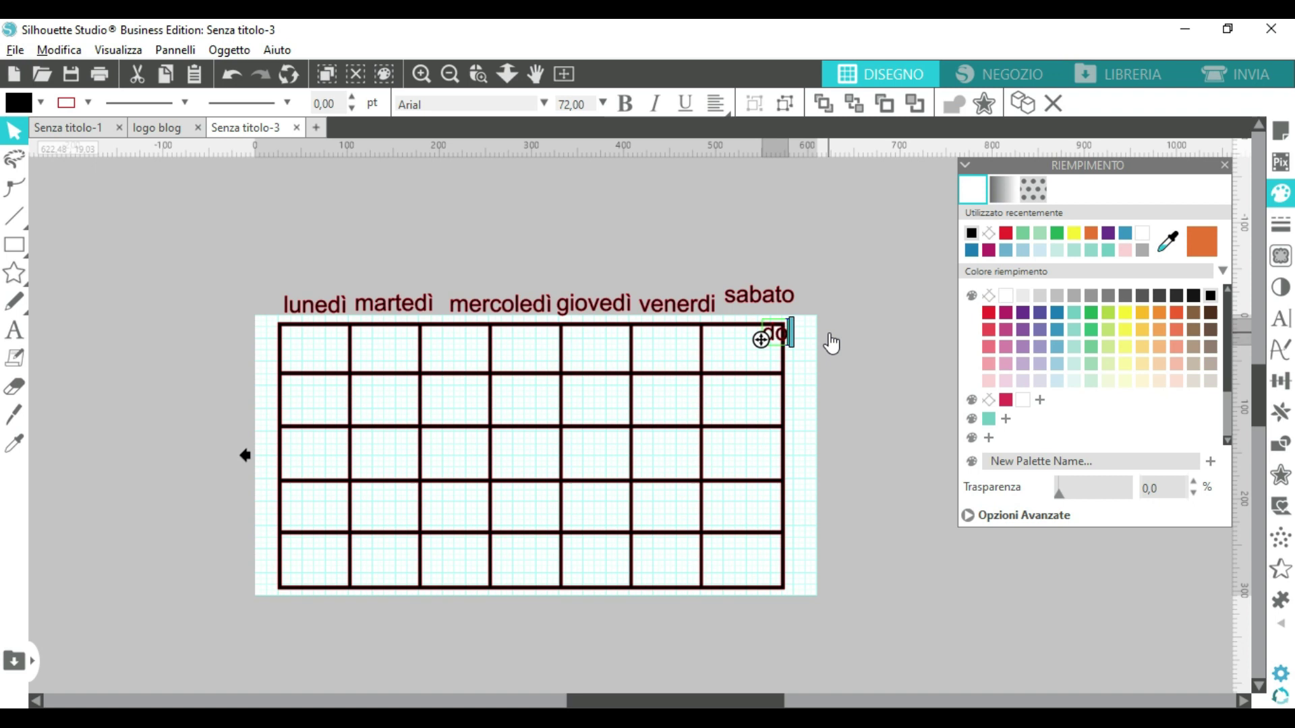
Step: Correct the Friday label to the accented spelling "venerdì"
double_click(716, 304)
key(BackSpace)
text(ì)
click(860, 283)
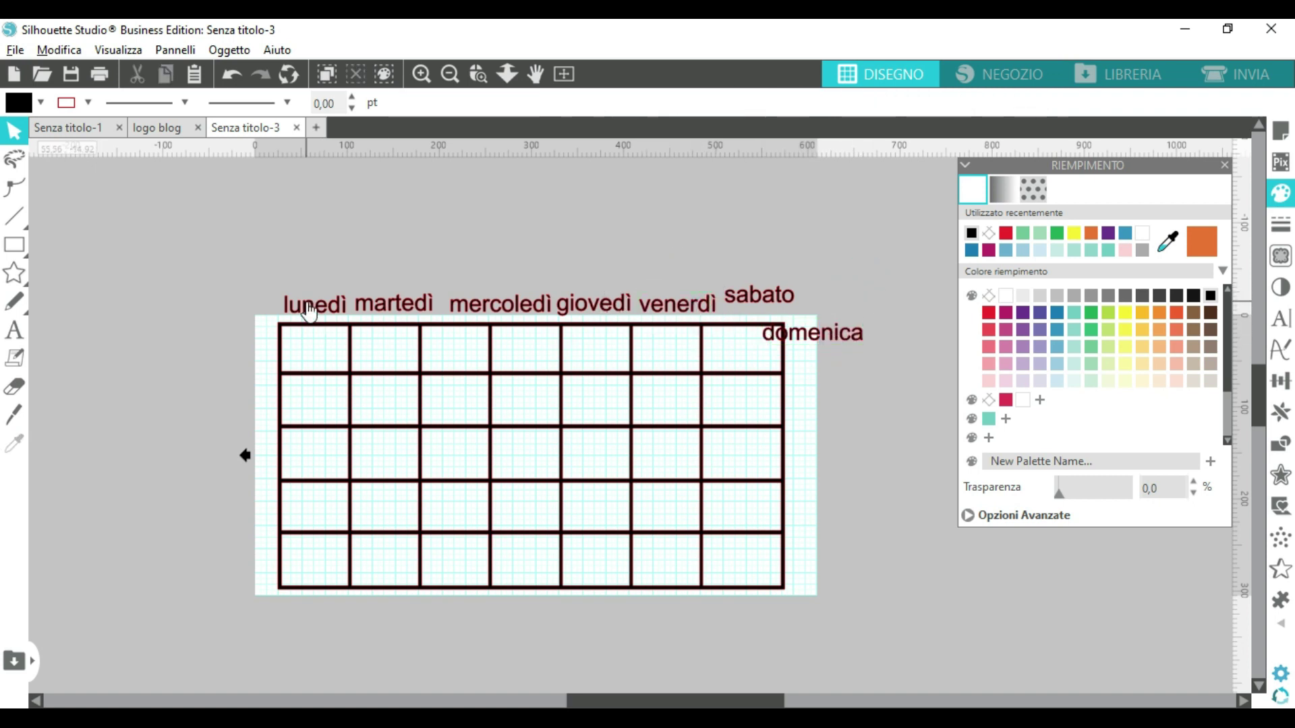
Step: Bring "domenica" into the row of weekday labels and scale all seven down together to fit the grid's width
drag(260, 275, 847, 309)
click(833, 344)
drag(263, 253, 804, 321)
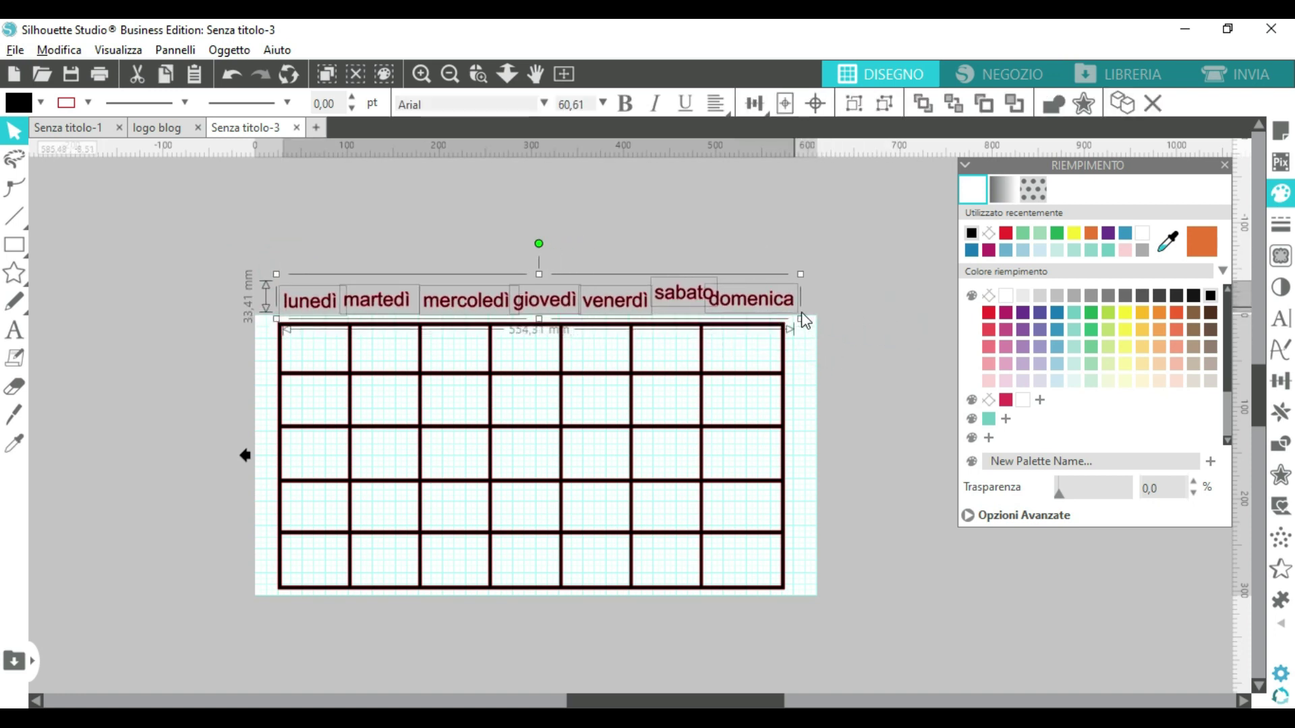
click(804, 320)
drag(261, 273, 747, 325)
click(818, 296)
Step: Move the weekday labels down to just above the grid's top edge, spreading them over their matching columns
drag(665, 300, 672, 320)
drag(603, 299, 546, 322)
drag(466, 298, 473, 311)
drag(392, 311, 409, 325)
drag(304, 304, 311, 318)
click(497, 282)
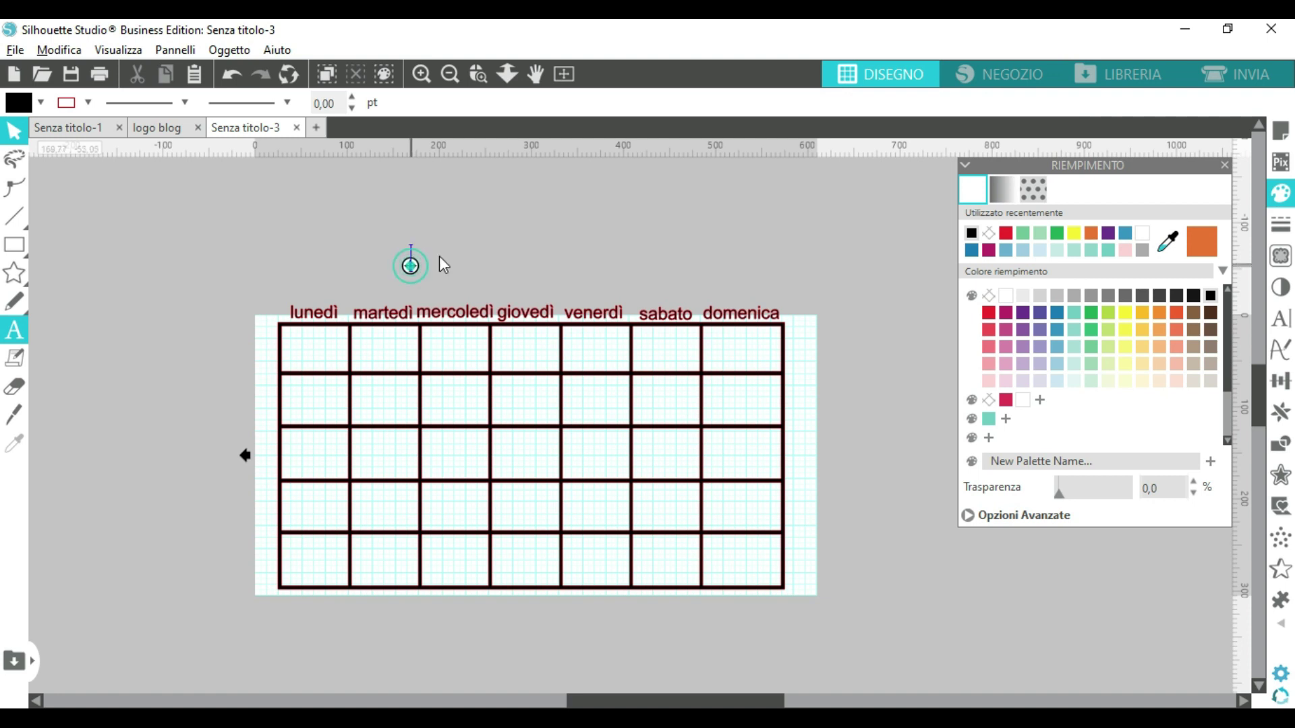
Step: Add a 72 pt Arial title above the weekday labels reading "Famiglia" followed by the family's surname, correcting its capitalization
click(411, 265)
text(Famin)
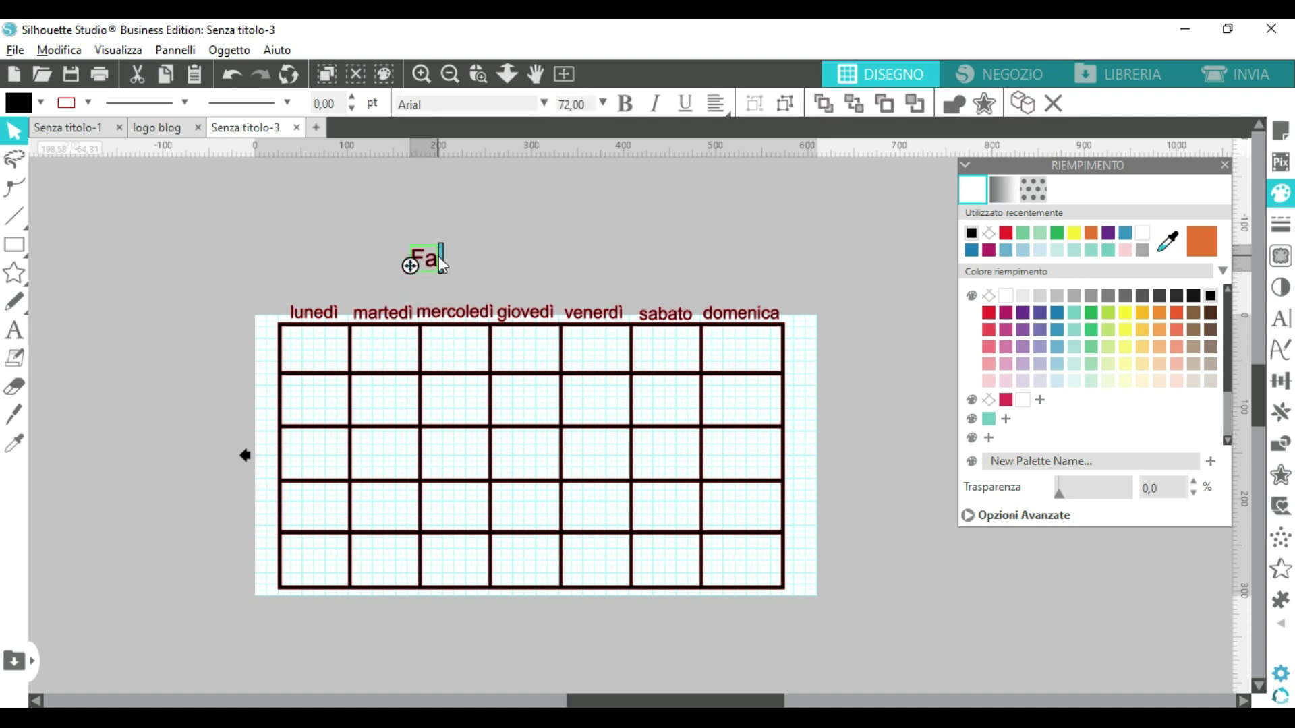
key(BackSpace)
text(gli)
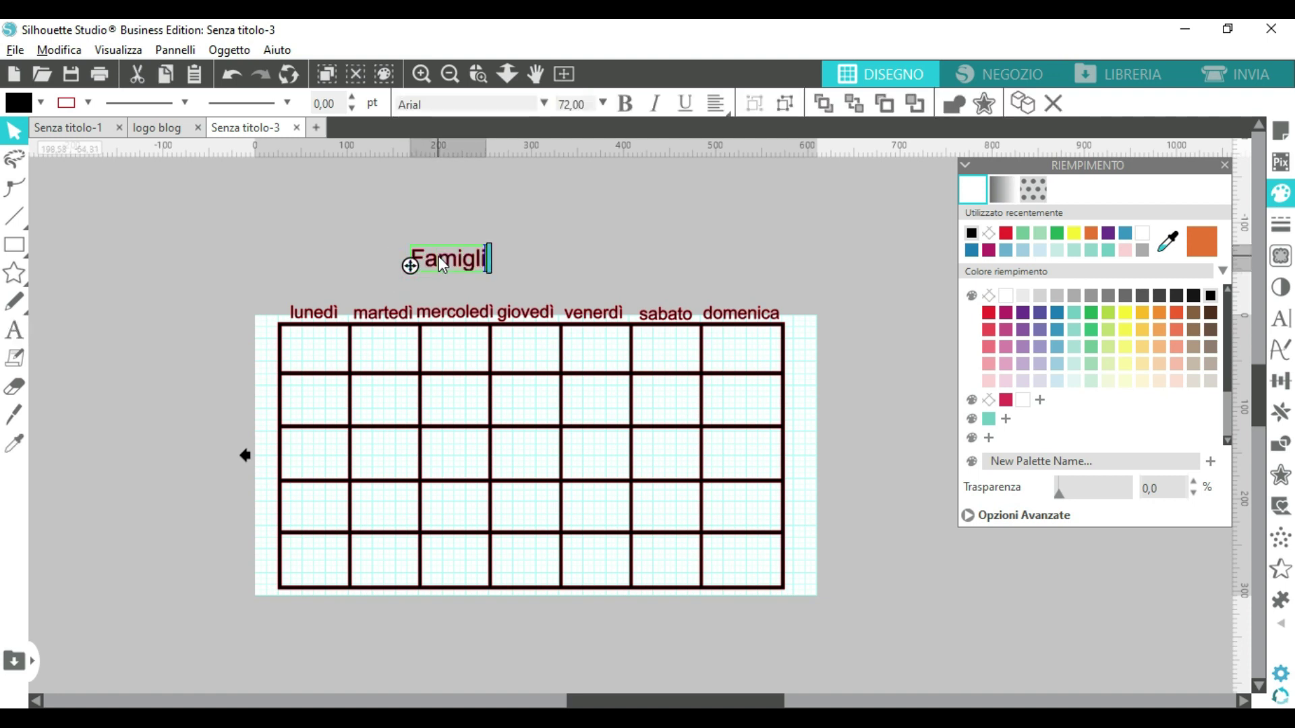
text(a E)
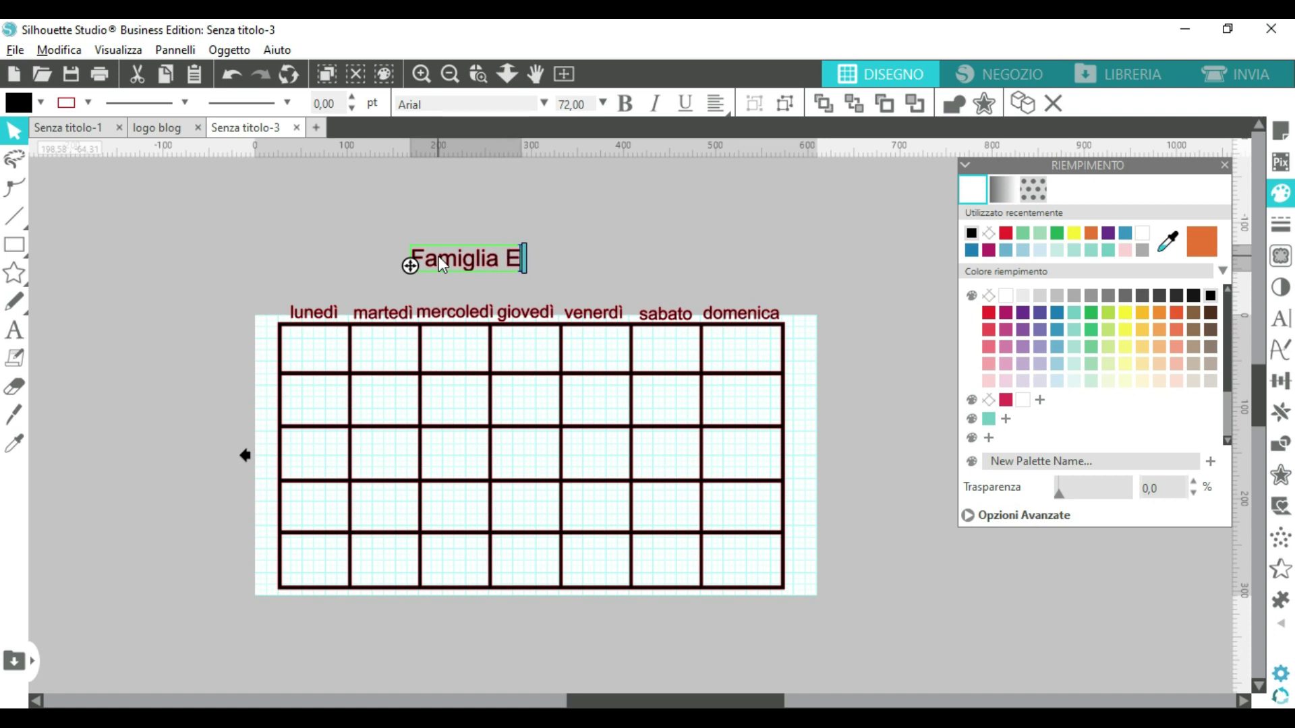
text(Sposito)
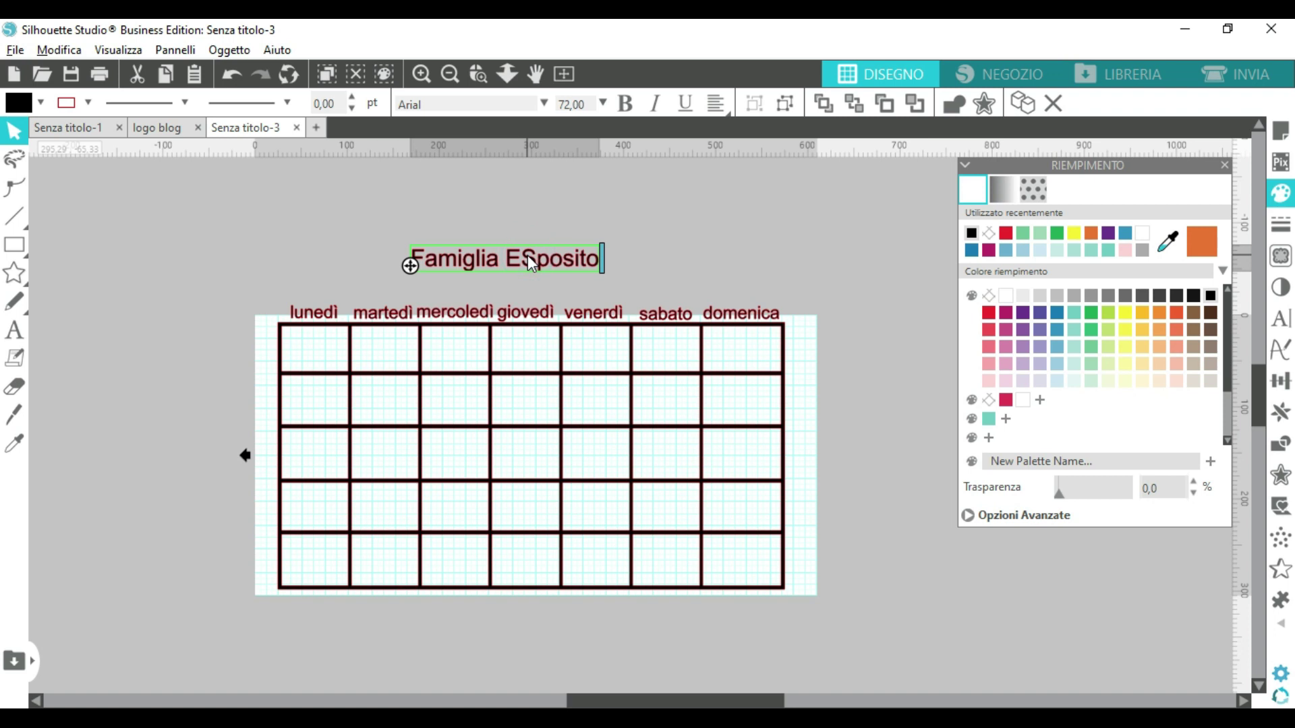
key(BackSpace)
key(Delete)
text(Es)
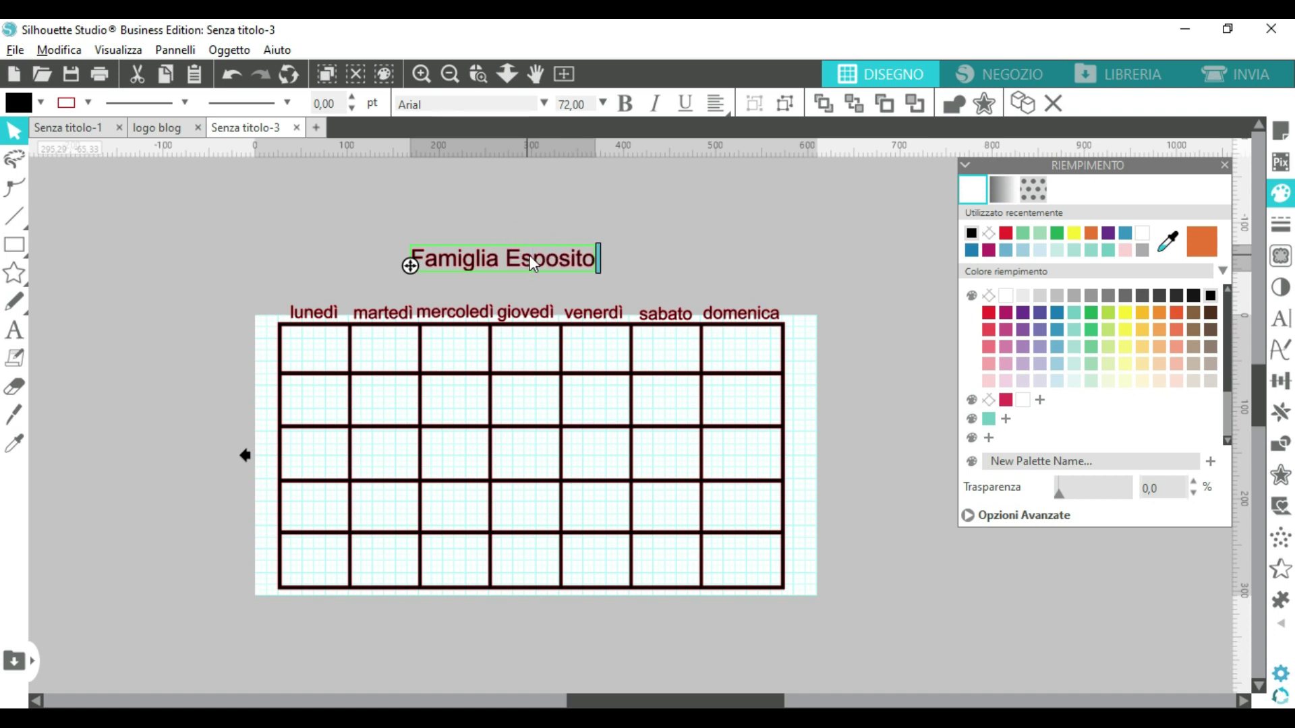
Step: Change the family-name title's font from Arial to the Amarillo script
click(671, 257)
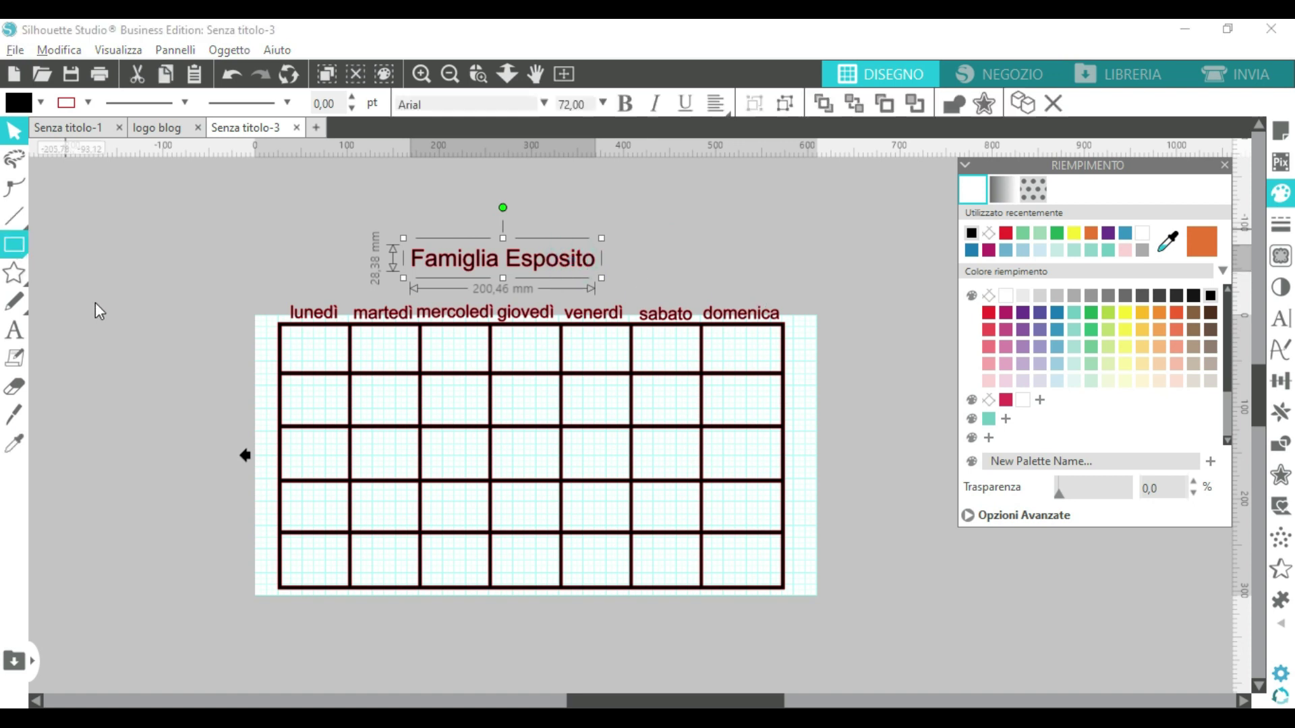
click(1283, 322)
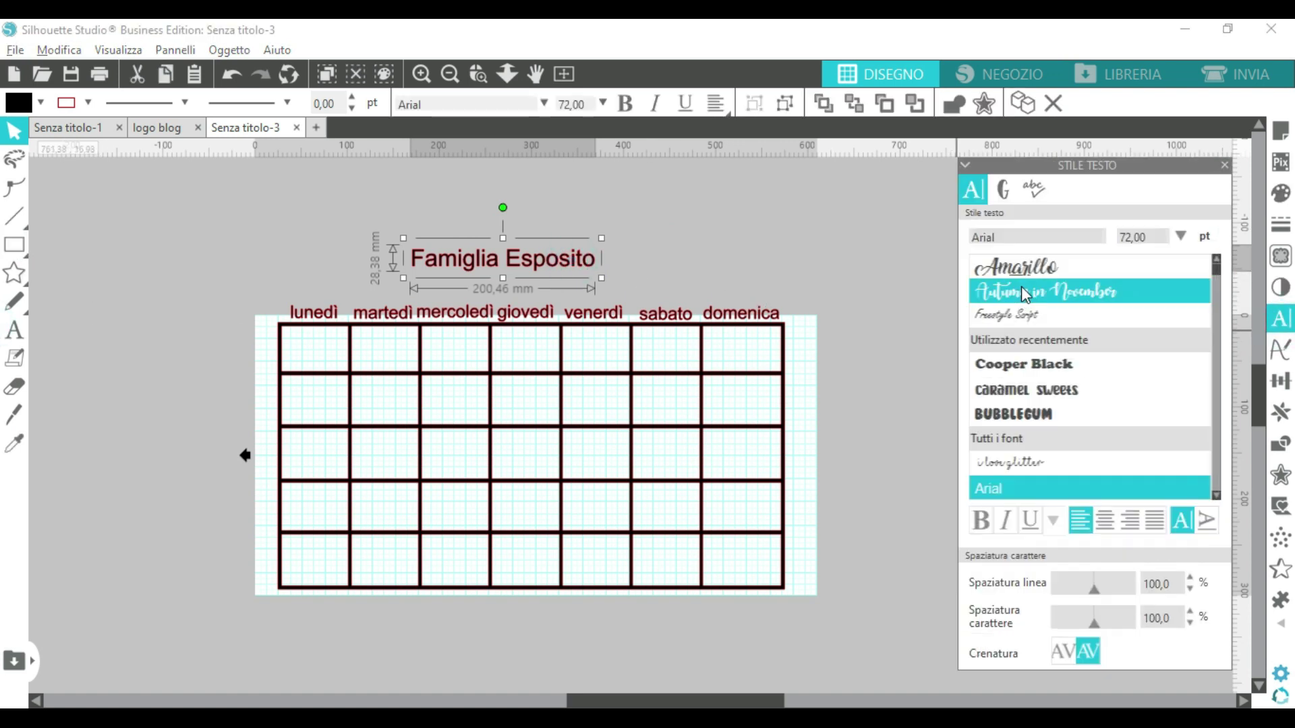
click(1021, 290)
click(1024, 268)
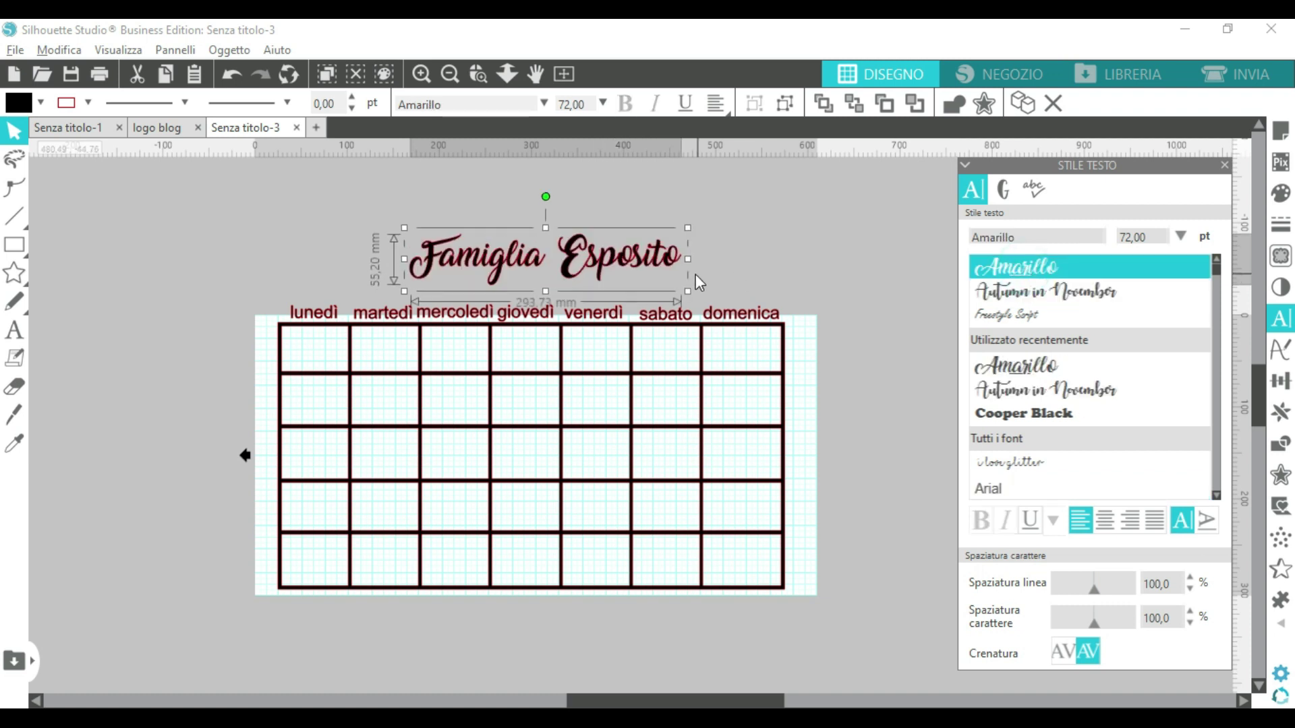
click(768, 249)
click(633, 252)
click(1037, 279)
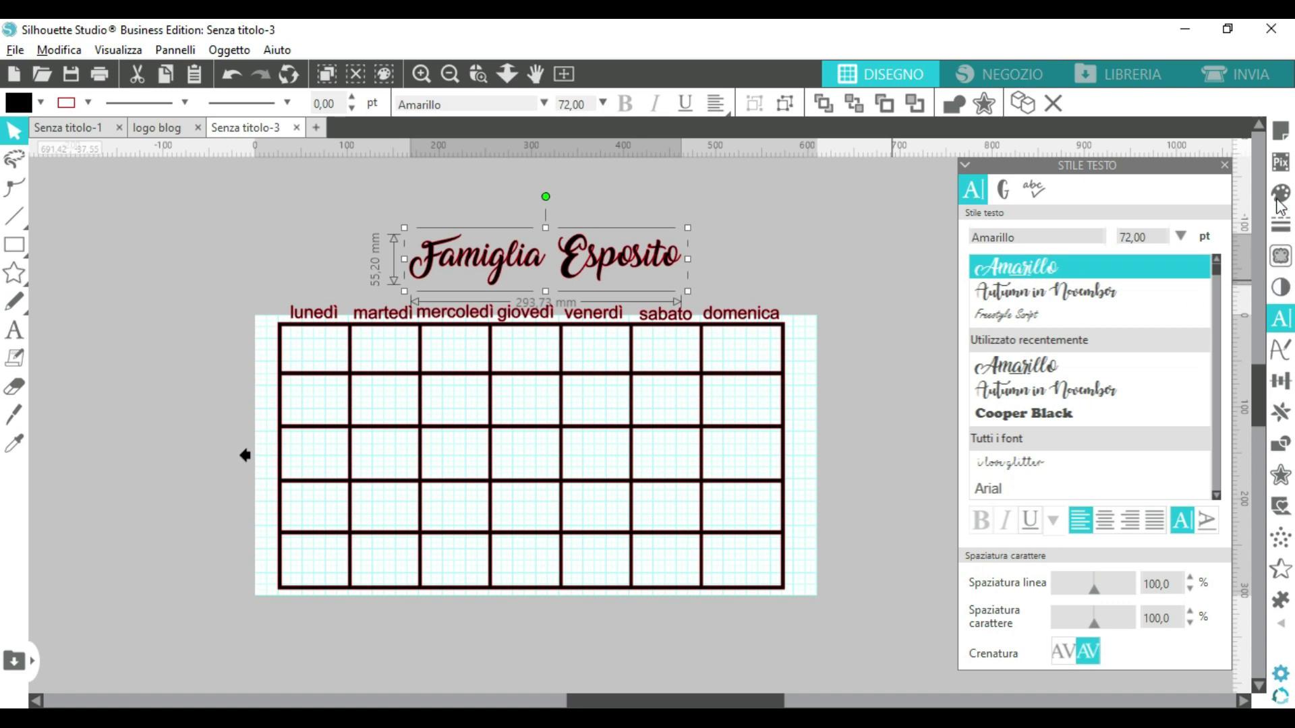
Step: Fill the family-name title and all seven weekday labels with red, nudging the title down toward the labels
click(1279, 195)
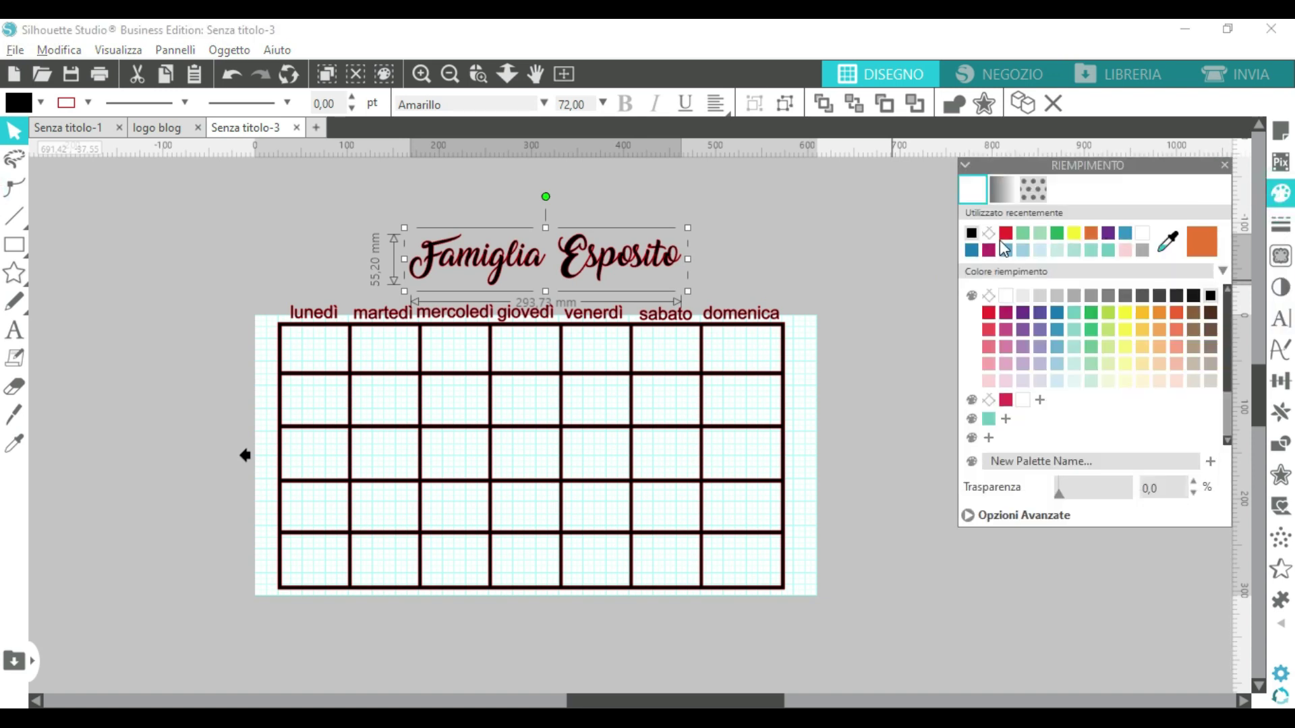
click(1005, 232)
drag(680, 254, 678, 266)
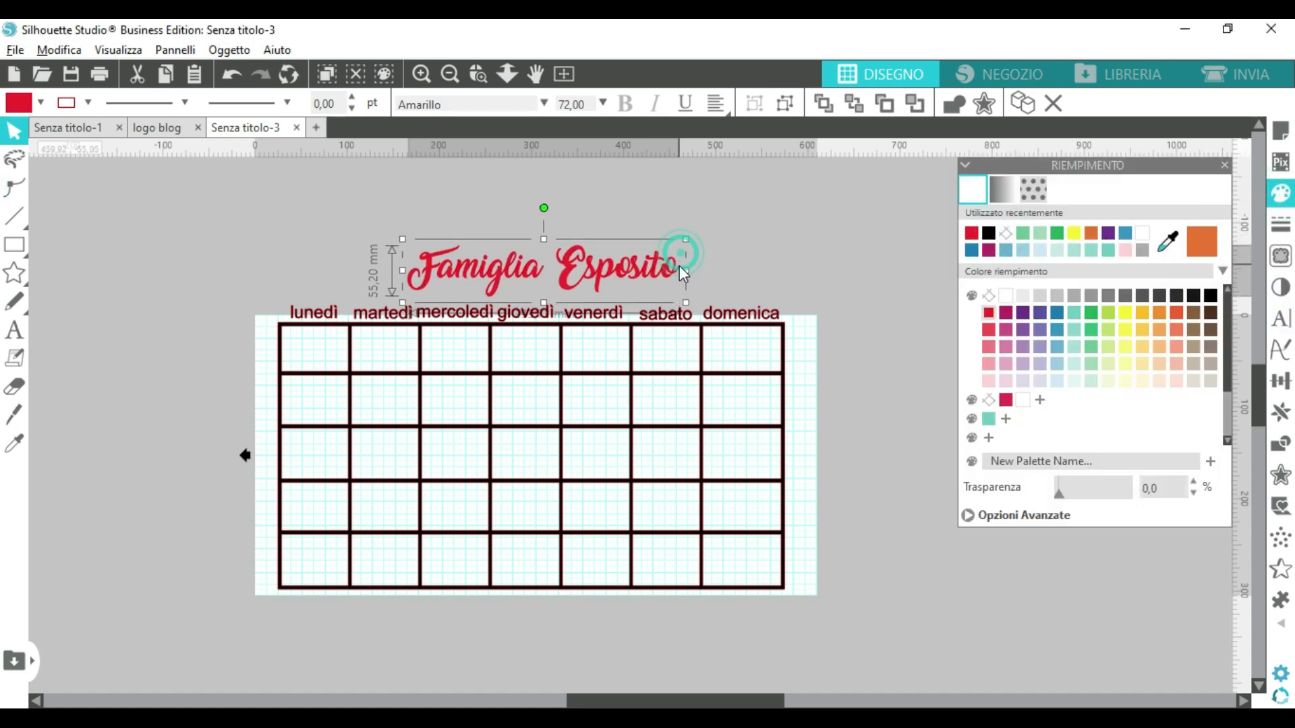
click(774, 261)
drag(280, 297, 787, 323)
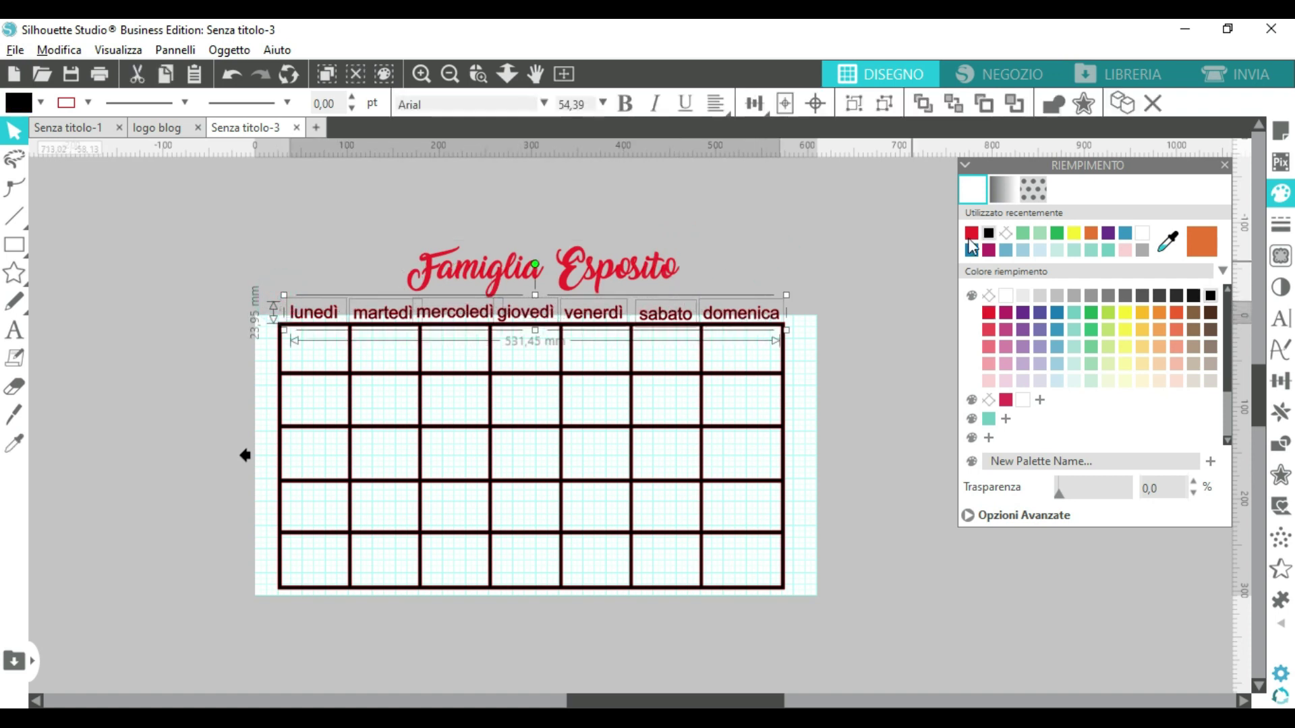
click(972, 234)
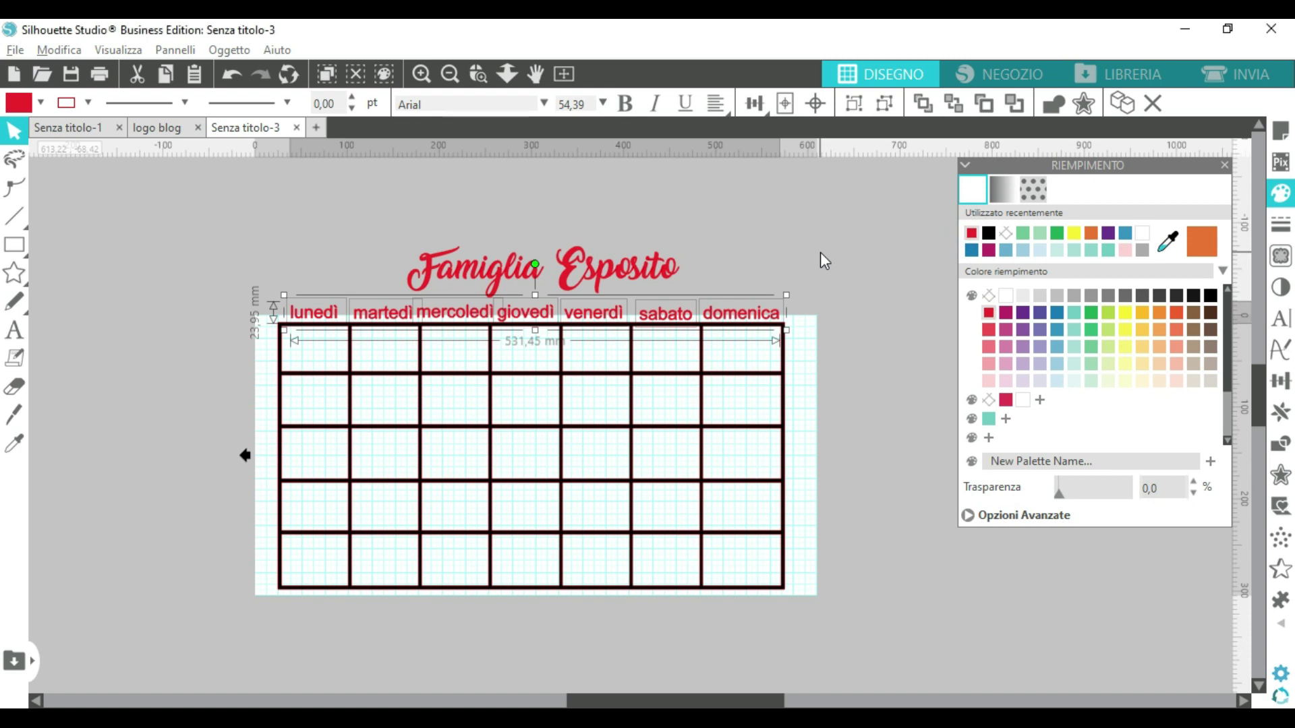
click(820, 252)
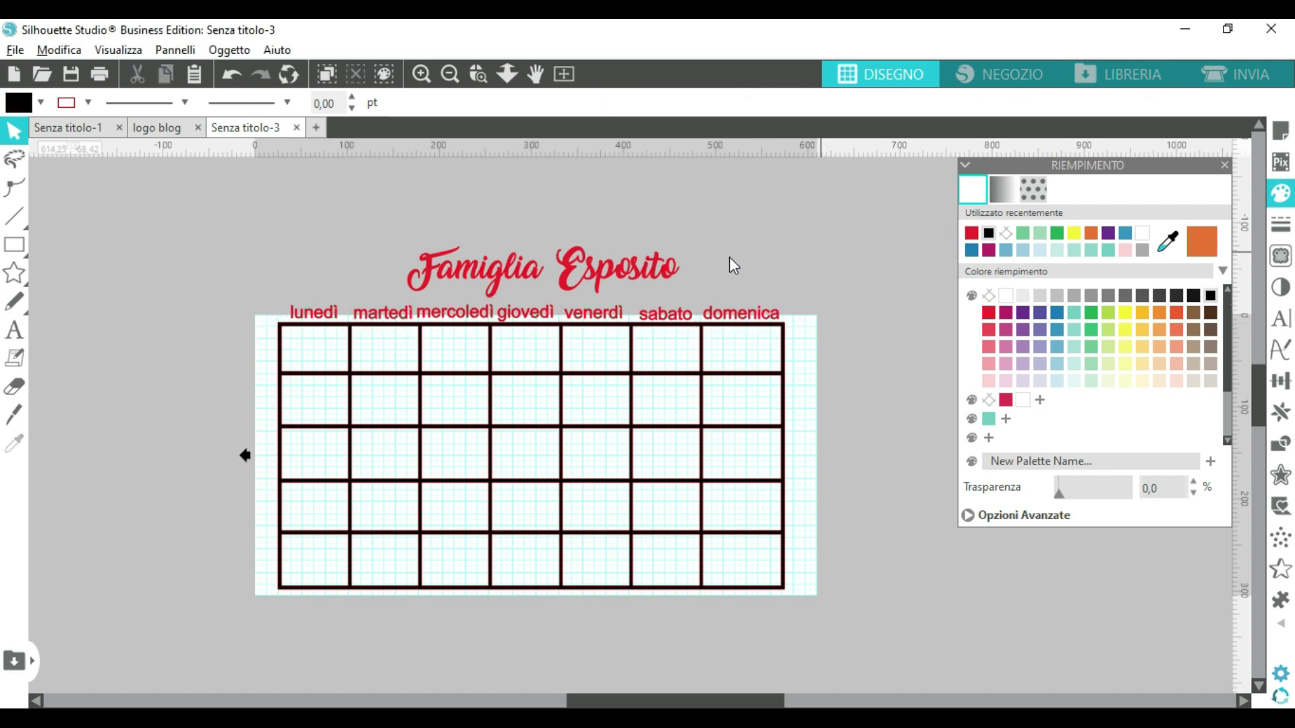
Step: Fill the title with green, and move both it and the weekday labels up off the page, clear of the grid
click(674, 272)
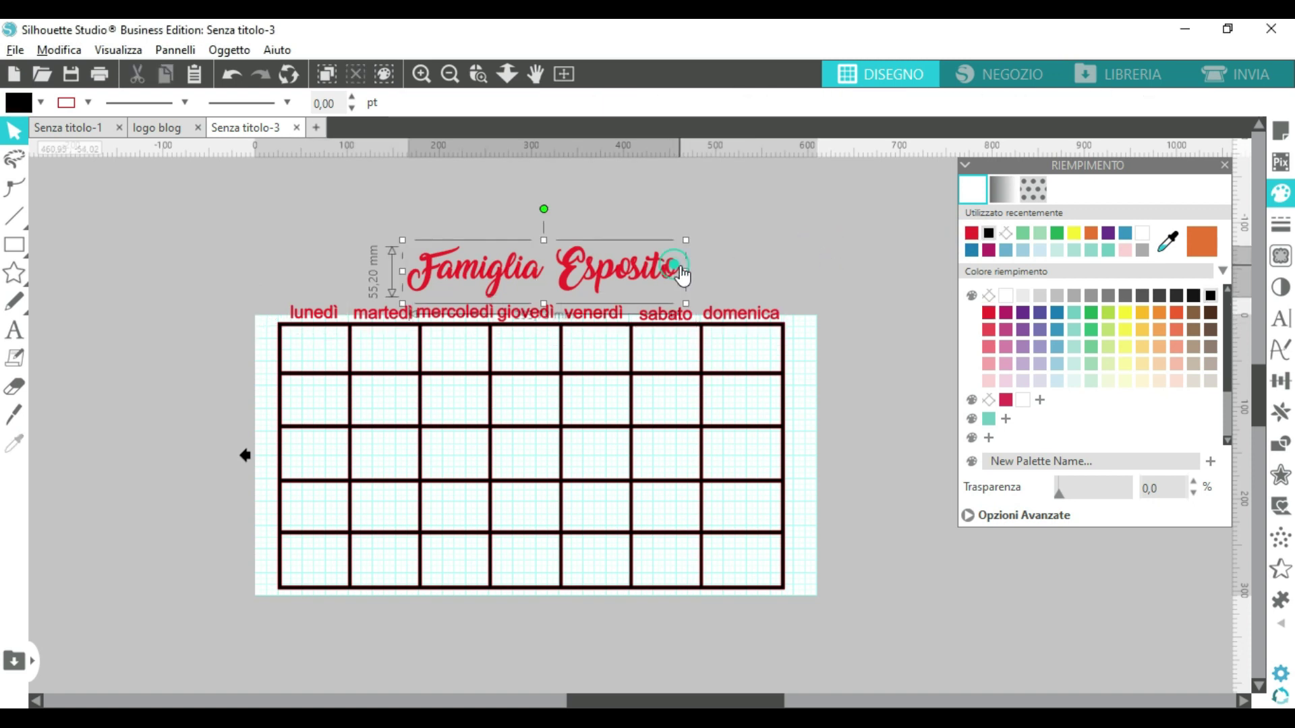
click(1055, 234)
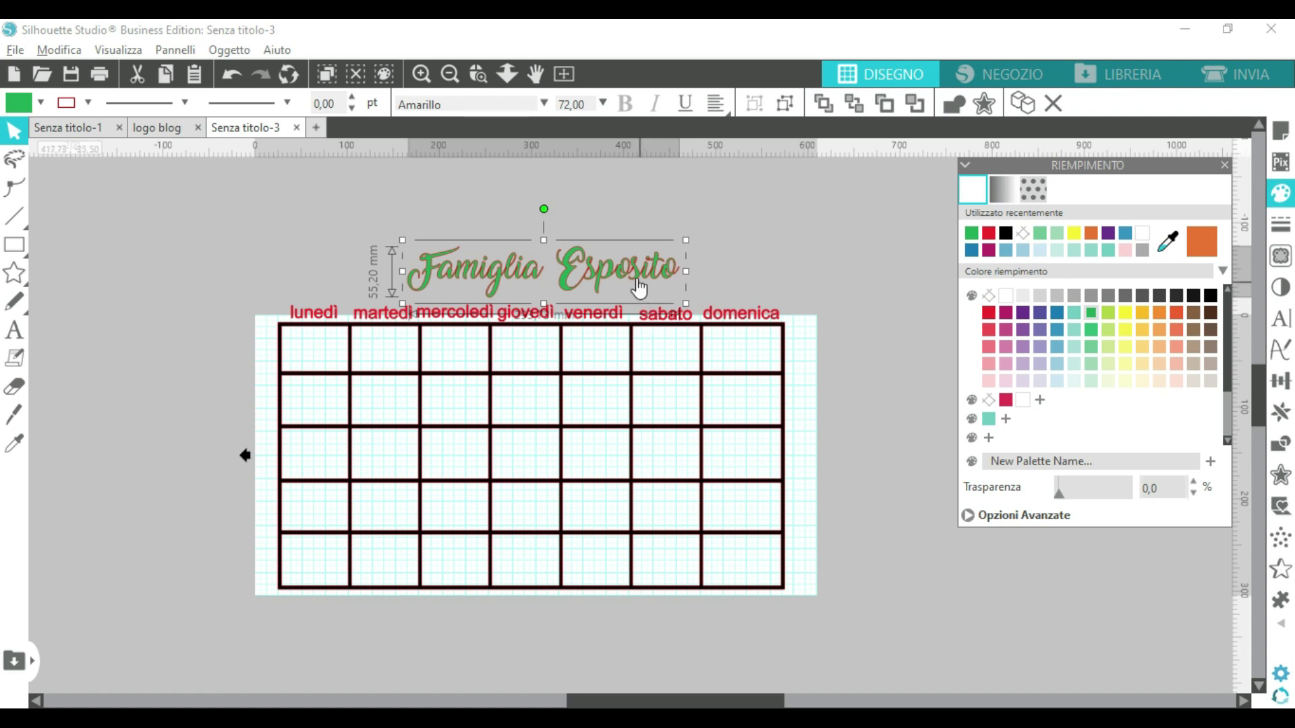
drag(639, 289, 637, 239)
drag(299, 286, 771, 282)
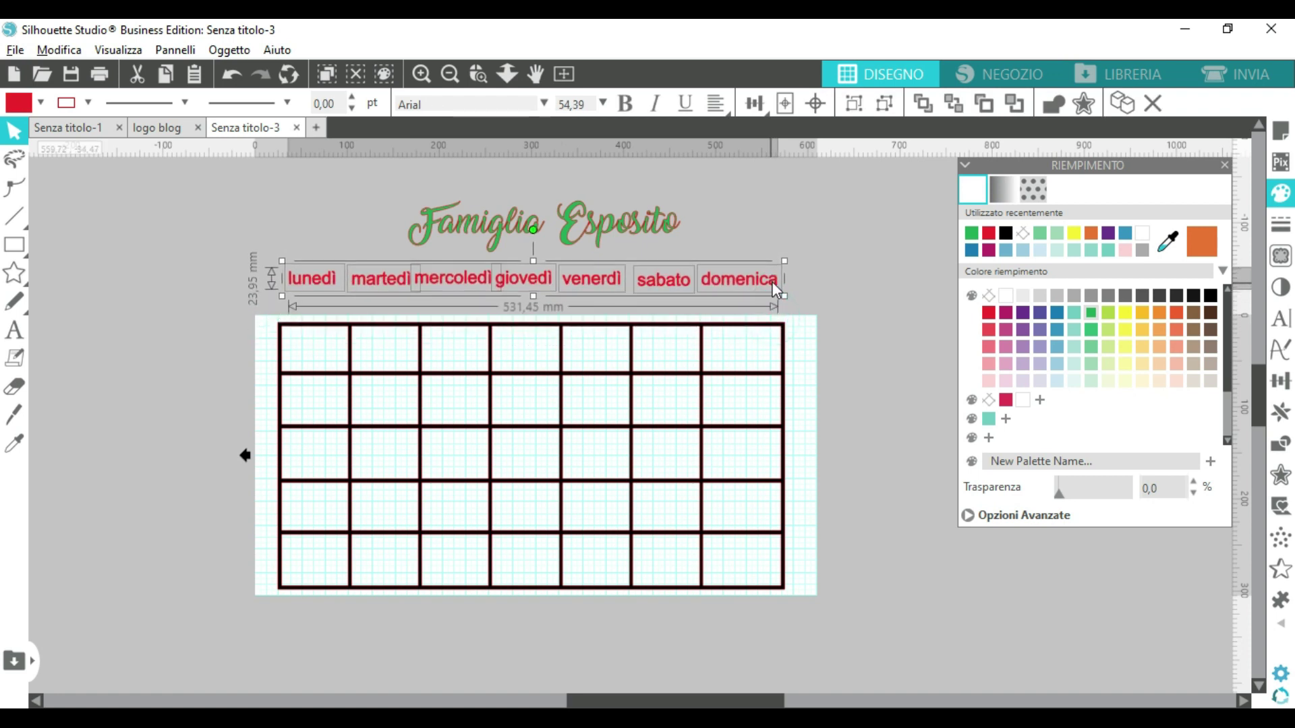
click(856, 276)
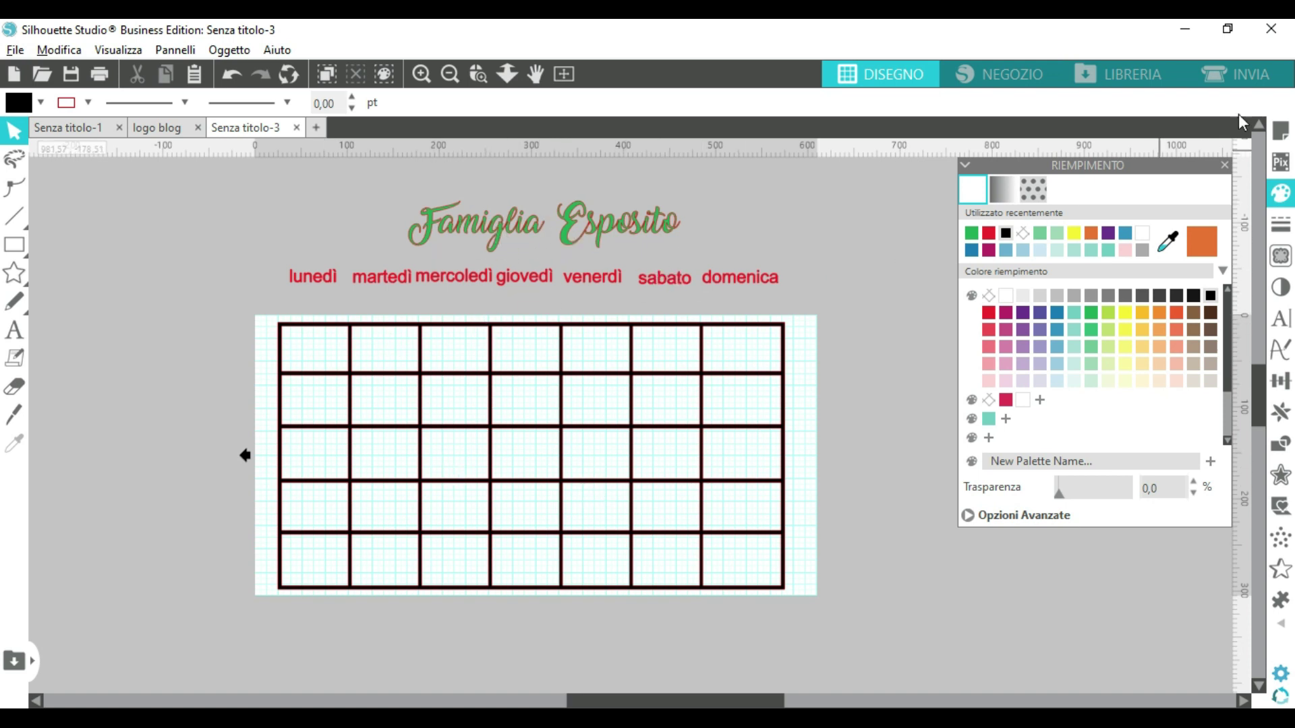
Step: Go to the send workspace and set the cutting material for the grid to "Vinile, lucido"
click(1251, 79)
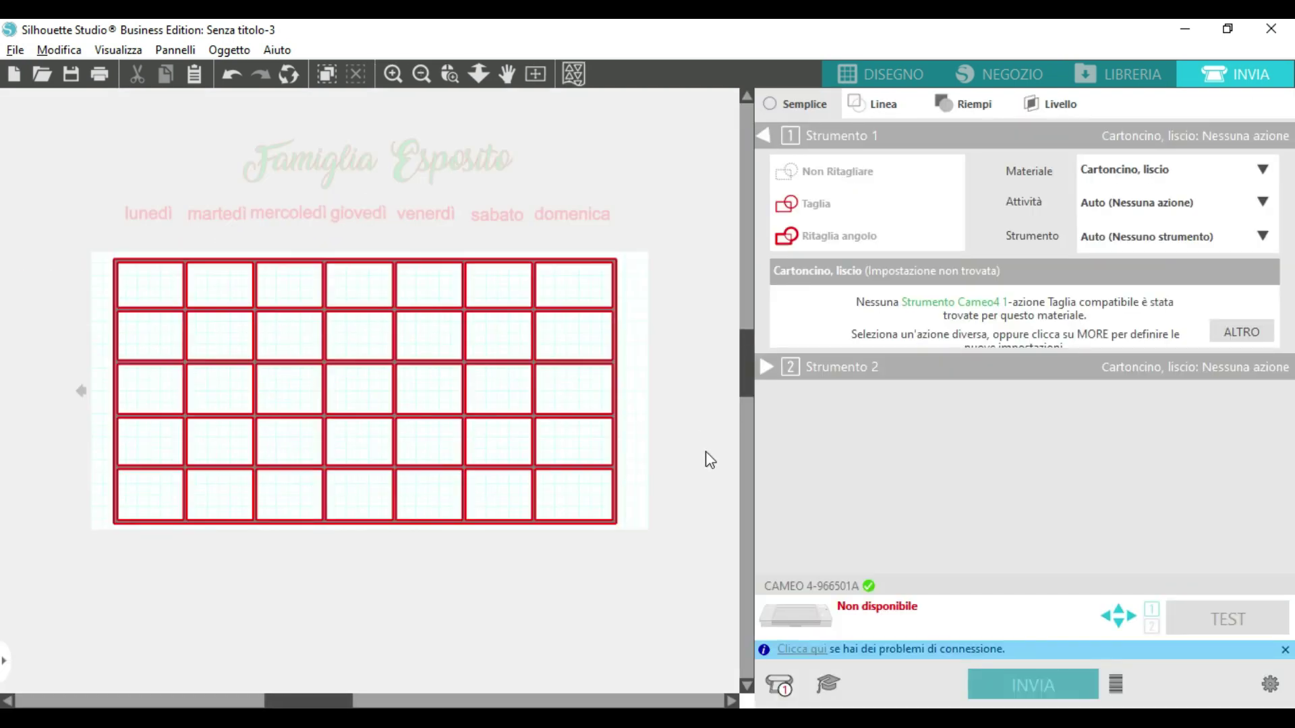
click(123, 260)
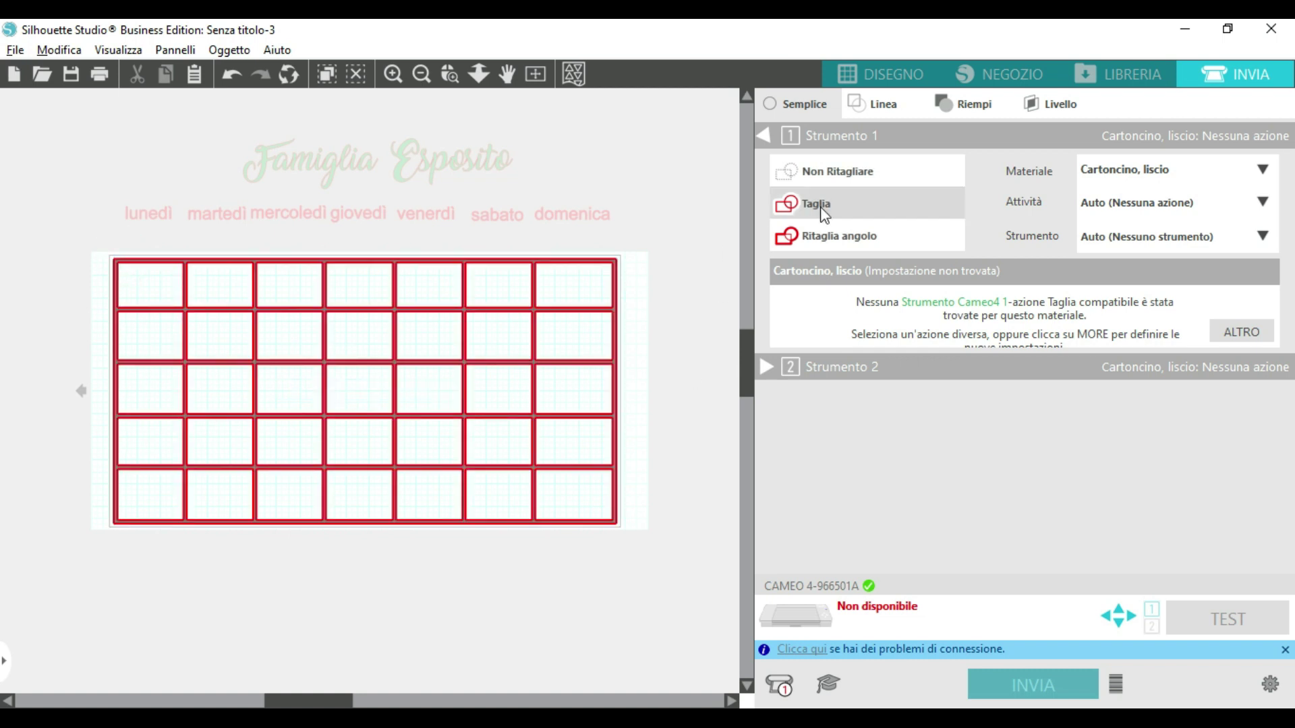
click(1133, 177)
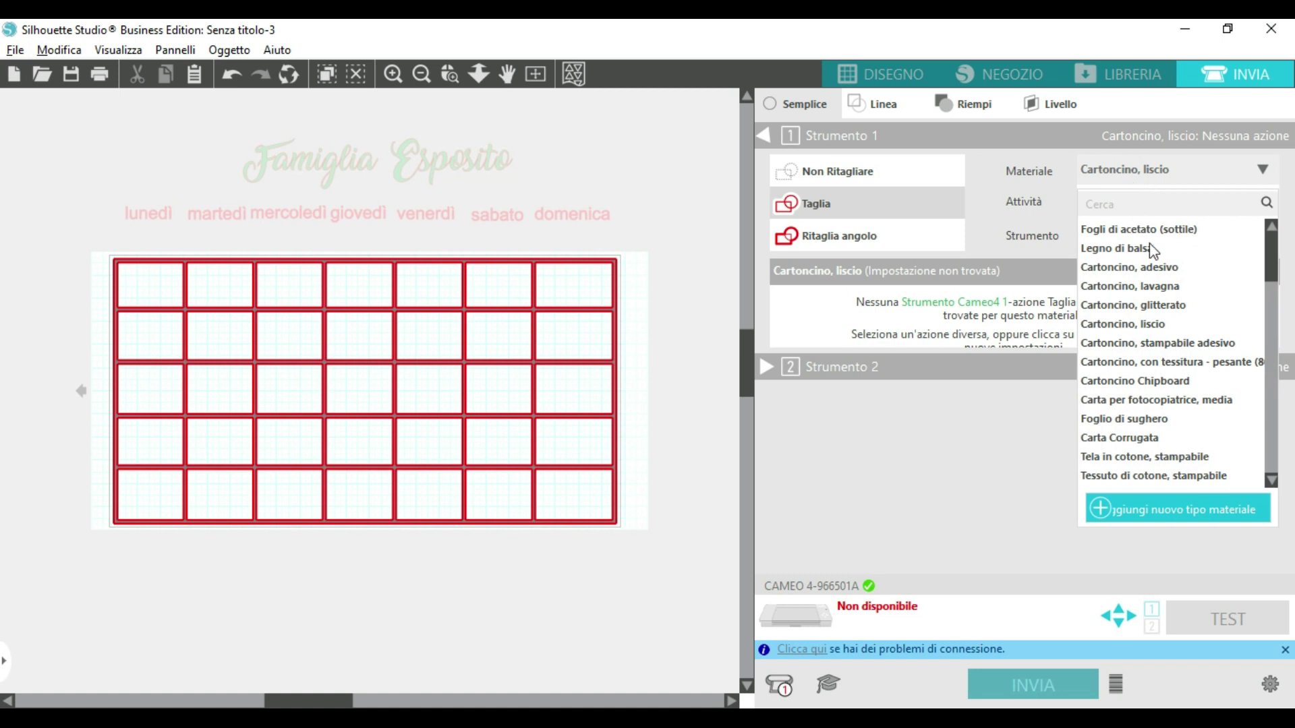
click(1122, 202)
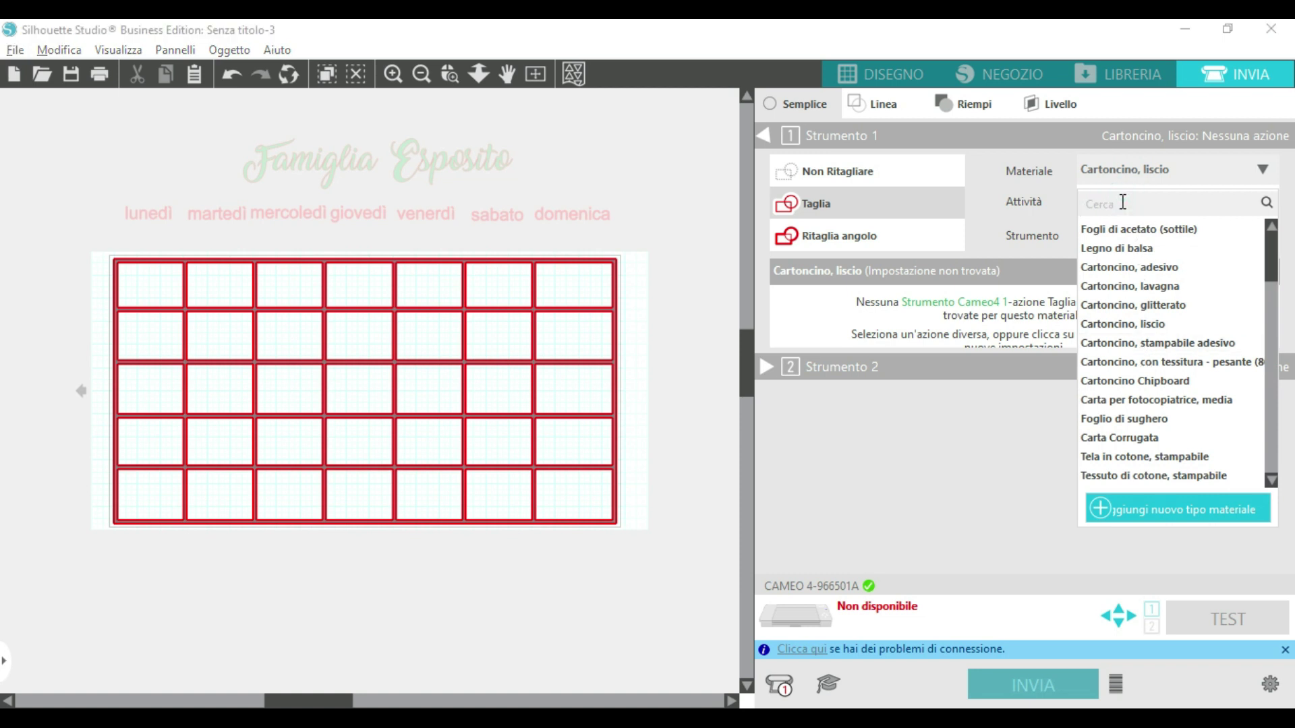
text(vi)
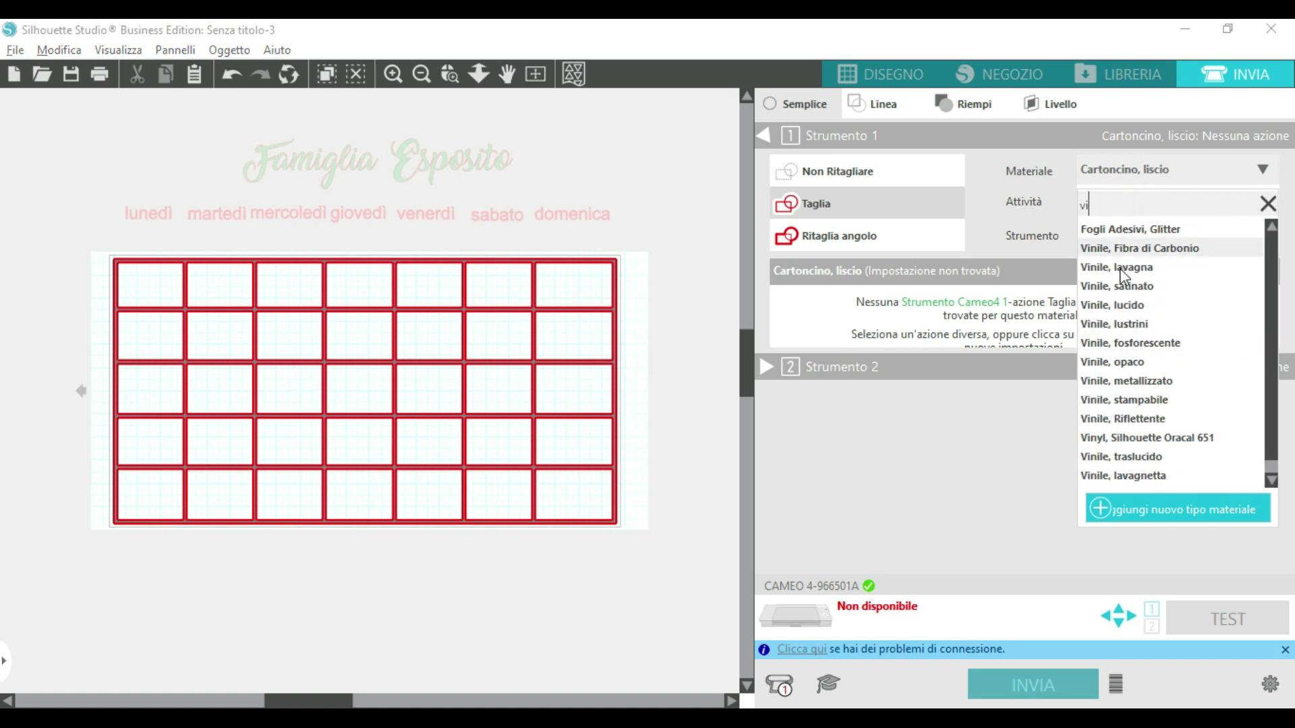
click(1119, 305)
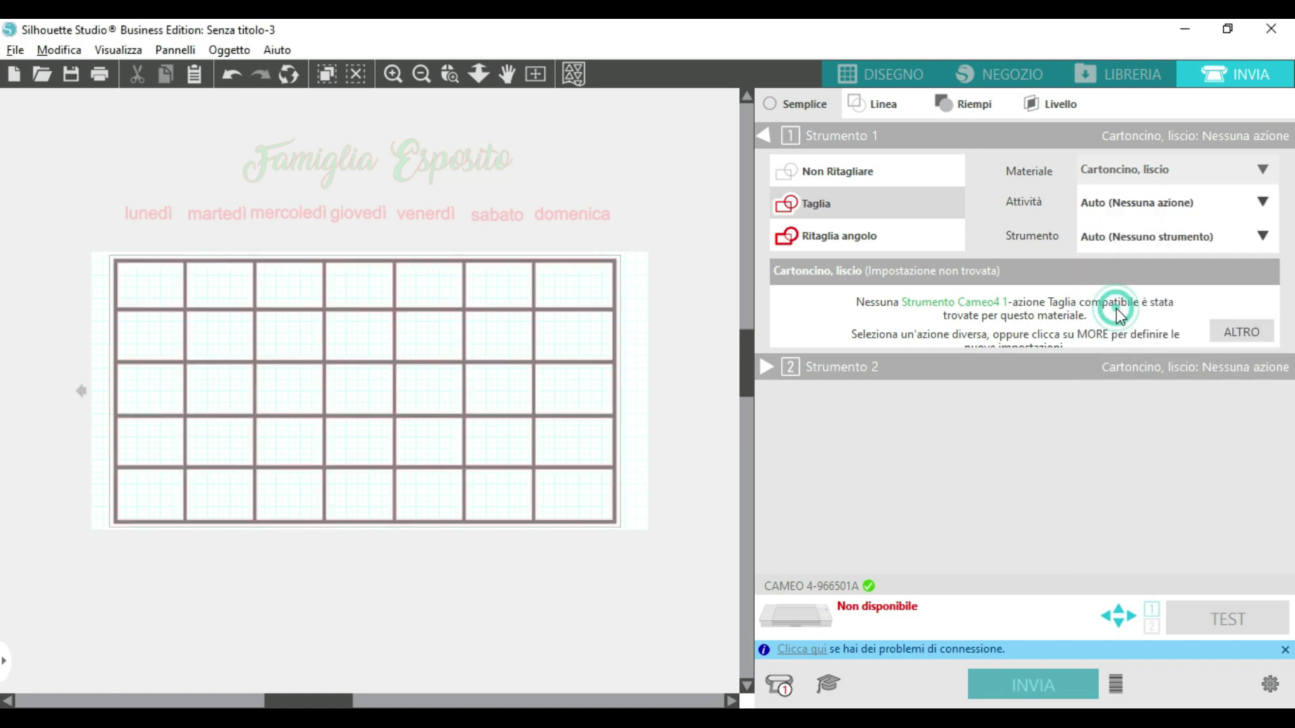
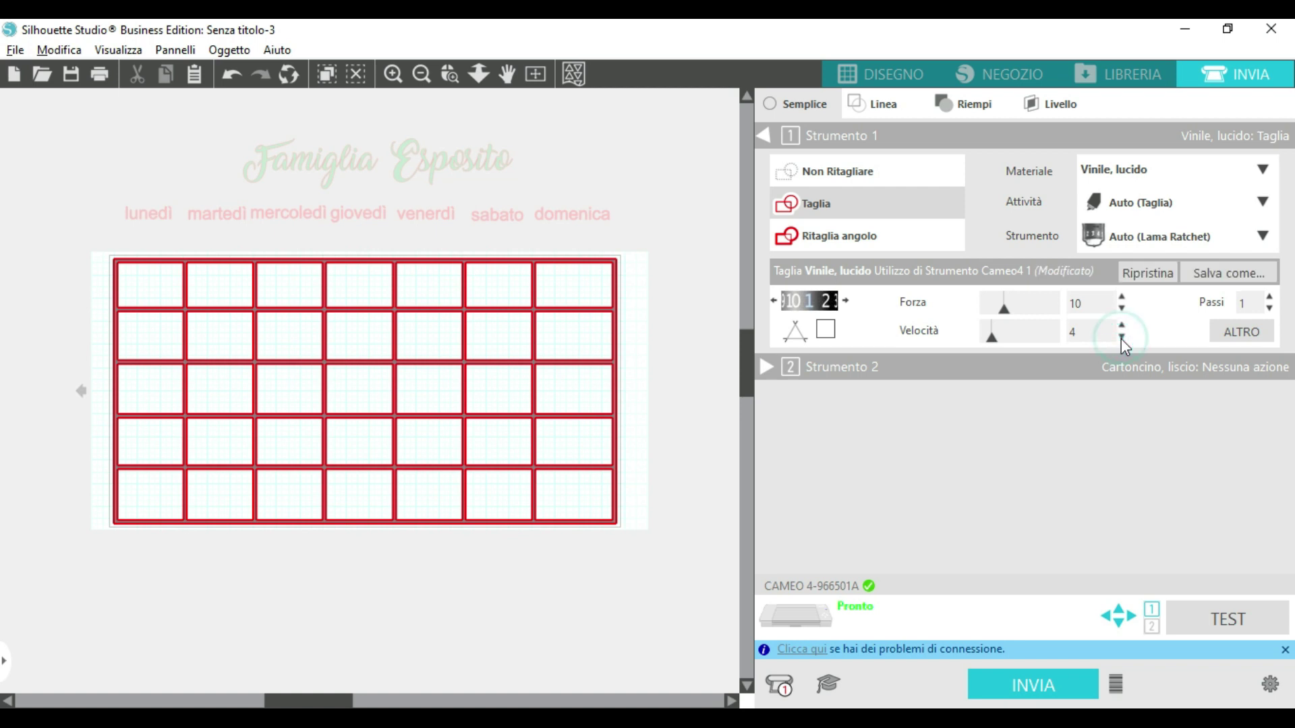
Step: Lower the cutting speed to 2 and send the grid to the cutter
click(1121, 338)
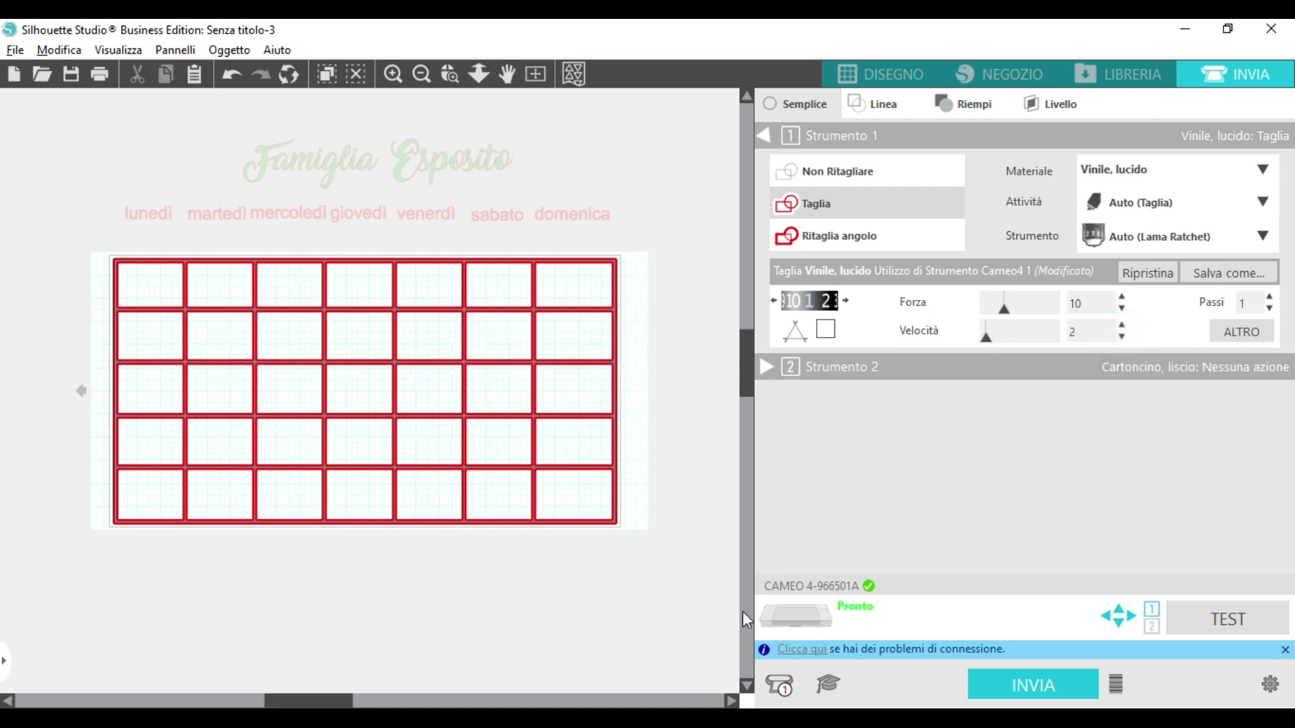
click(1033, 686)
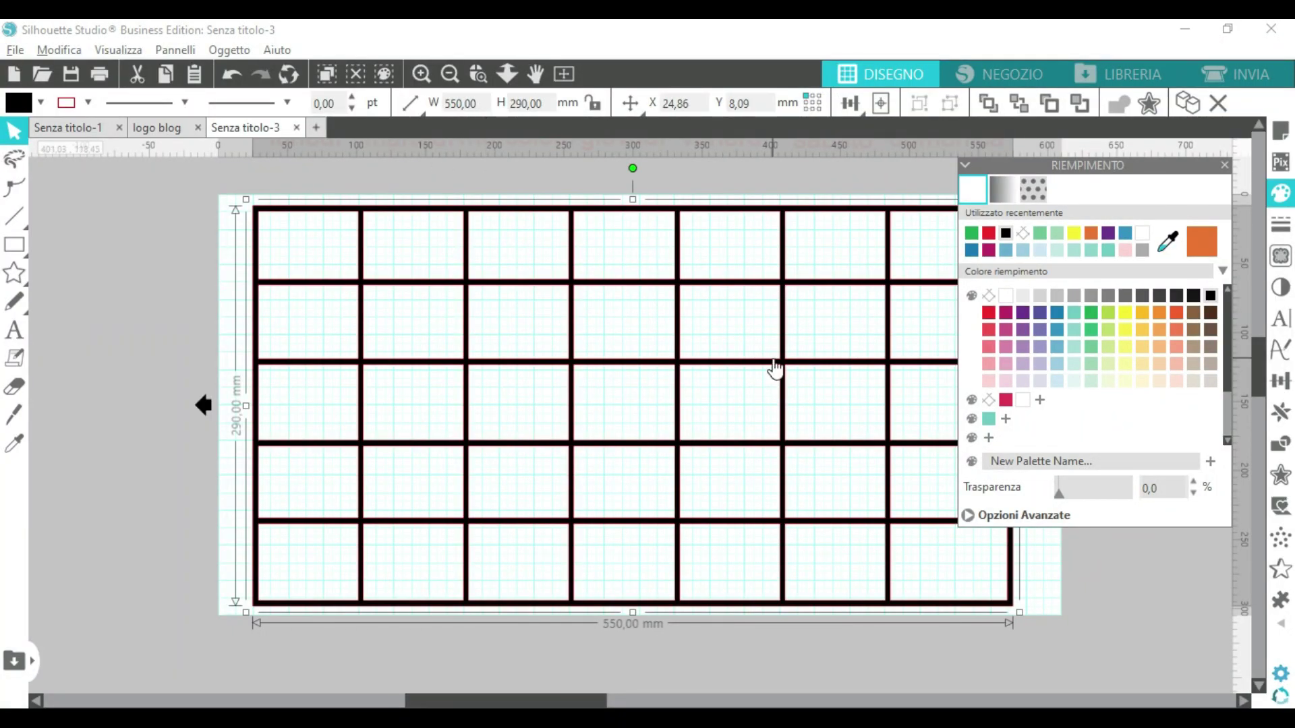
Step: Close the fill settings and copy all seven weekday labels above the grid
click(1224, 166)
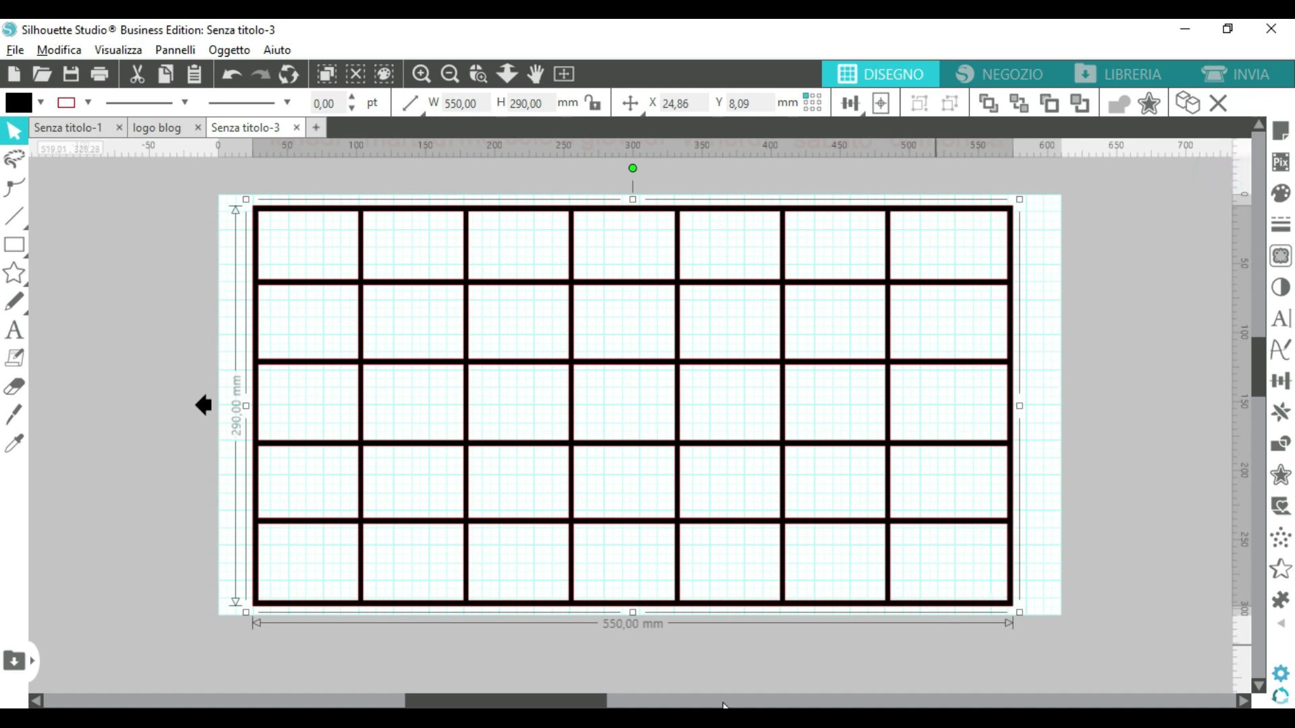
scroll(550, 702, right, 3)
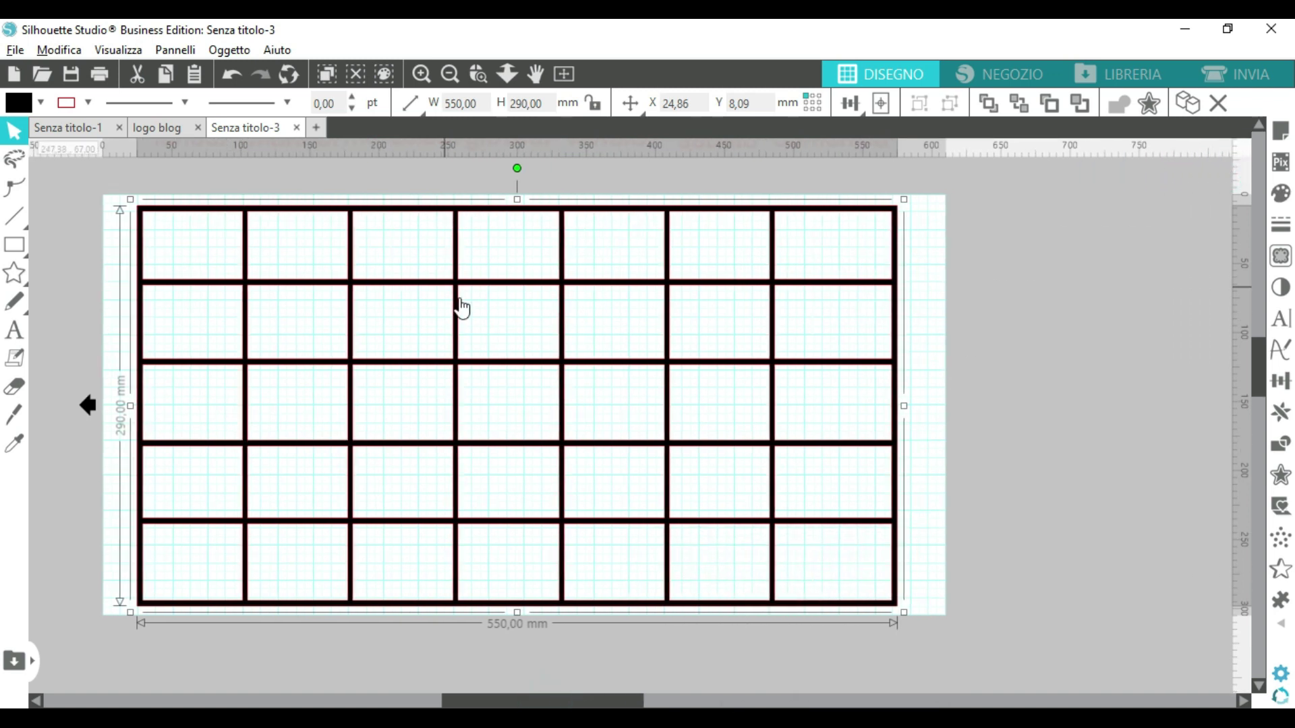
scroll(590, 616, up, 1)
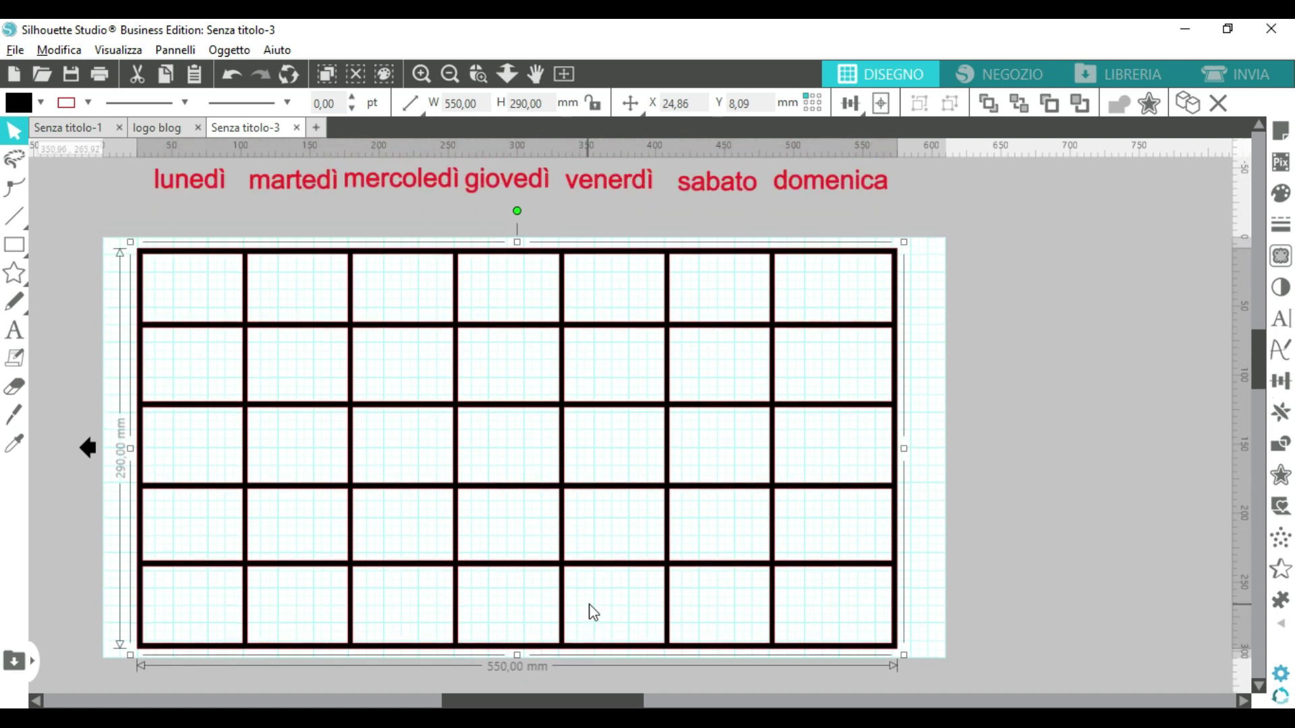
scroll(592, 612, up, 1)
drag(135, 192, 860, 239)
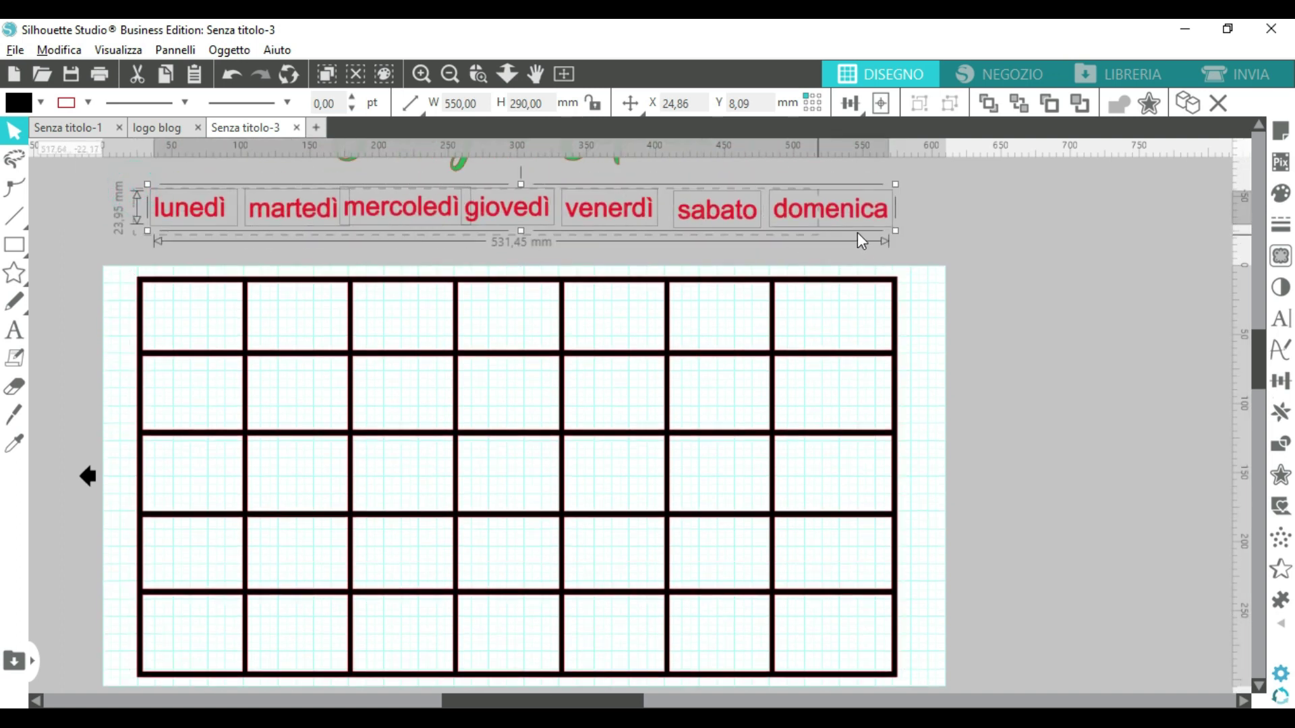
right_click(877, 229)
click(928, 263)
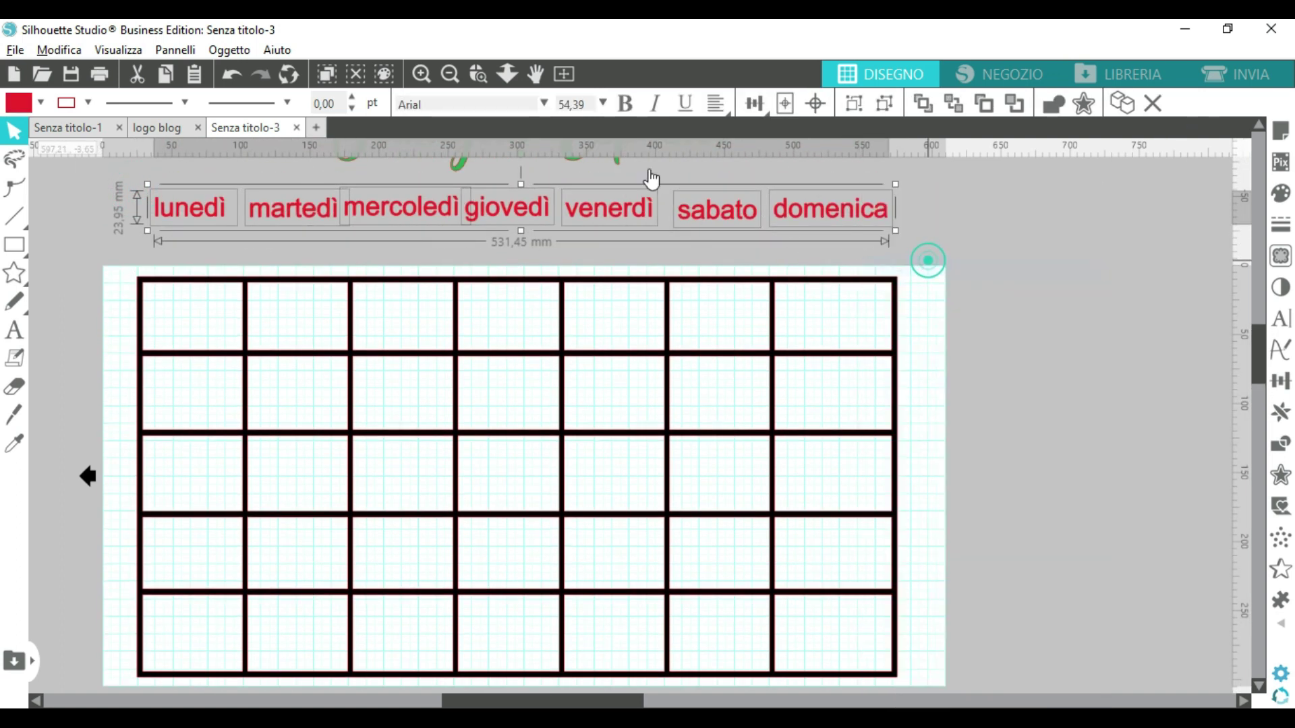
Step: Paste the weekday labels into a new document and move them onto the upper part of its page
click(317, 127)
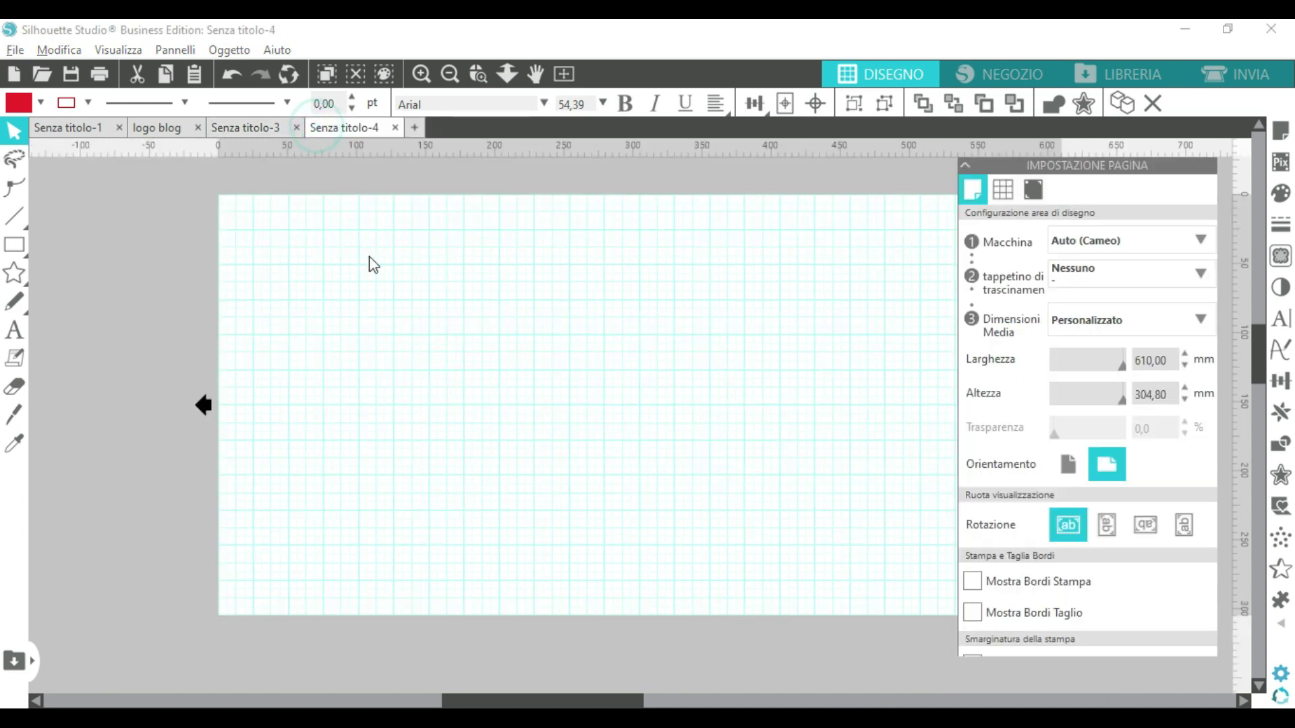
right_click(437, 310)
click(485, 393)
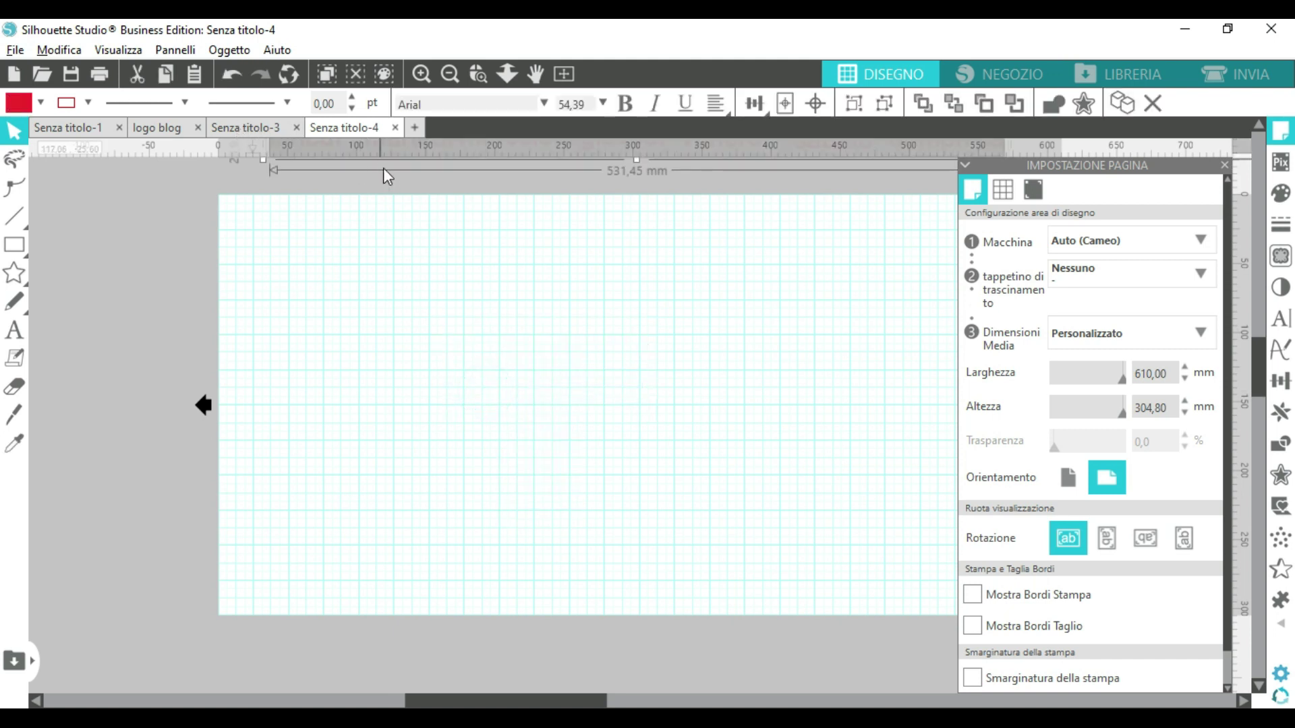
scroll(409, 162, up, 1)
drag(418, 178, 402, 349)
click(384, 207)
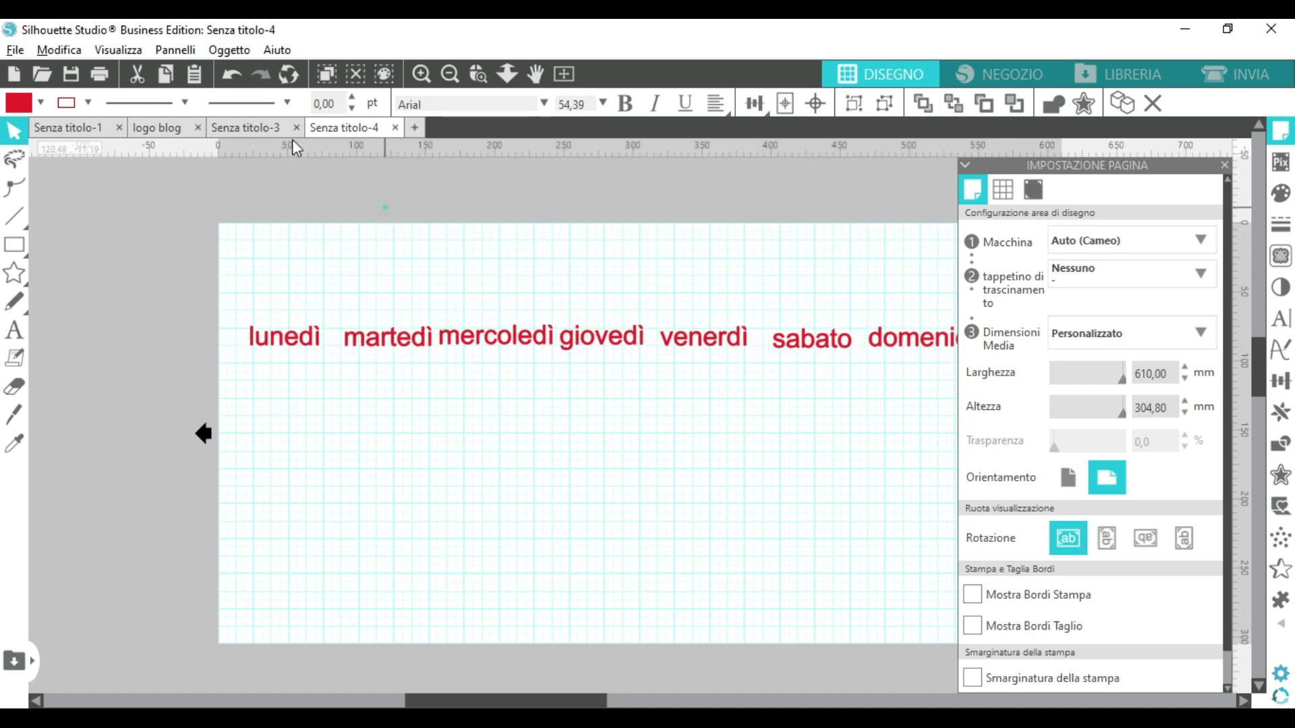
Step: Copy the green family-name title from Senza titolo-3 into Senza titolo-4 and place it on the page below the weekday labels
click(247, 129)
scroll(413, 260, up, 1)
click(462, 179)
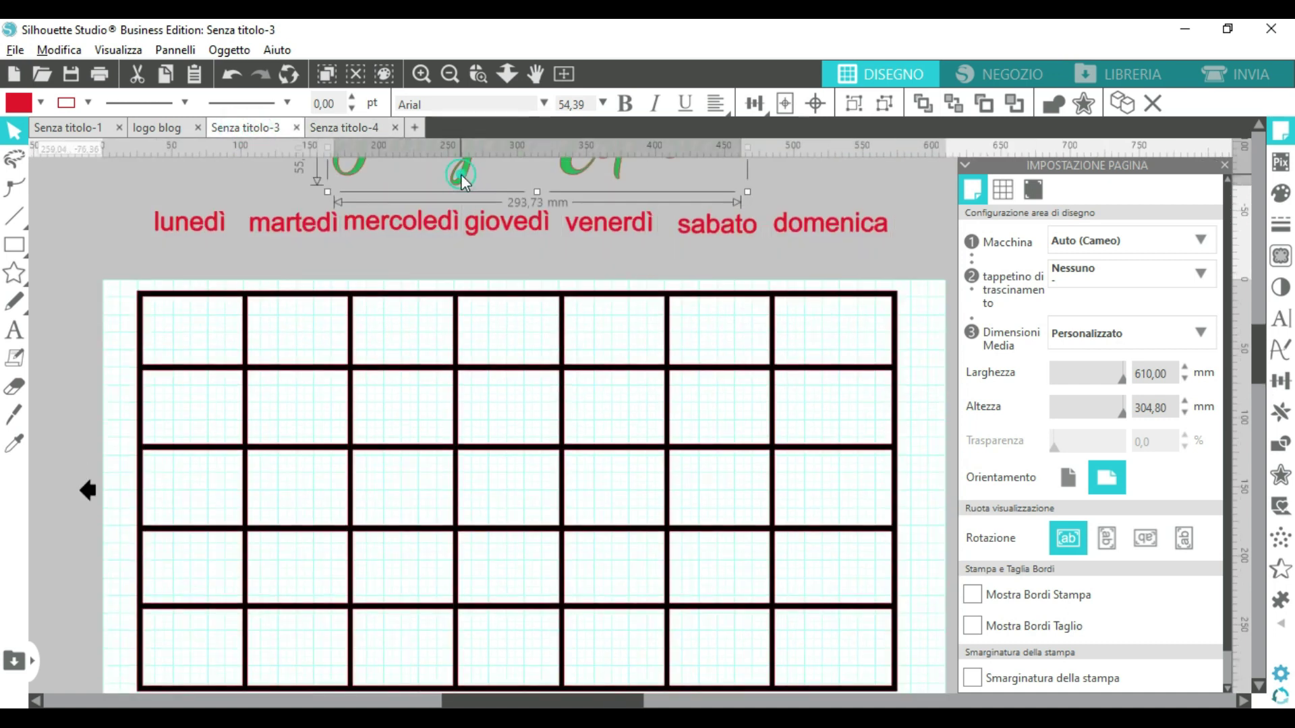
right_click(463, 184)
click(503, 242)
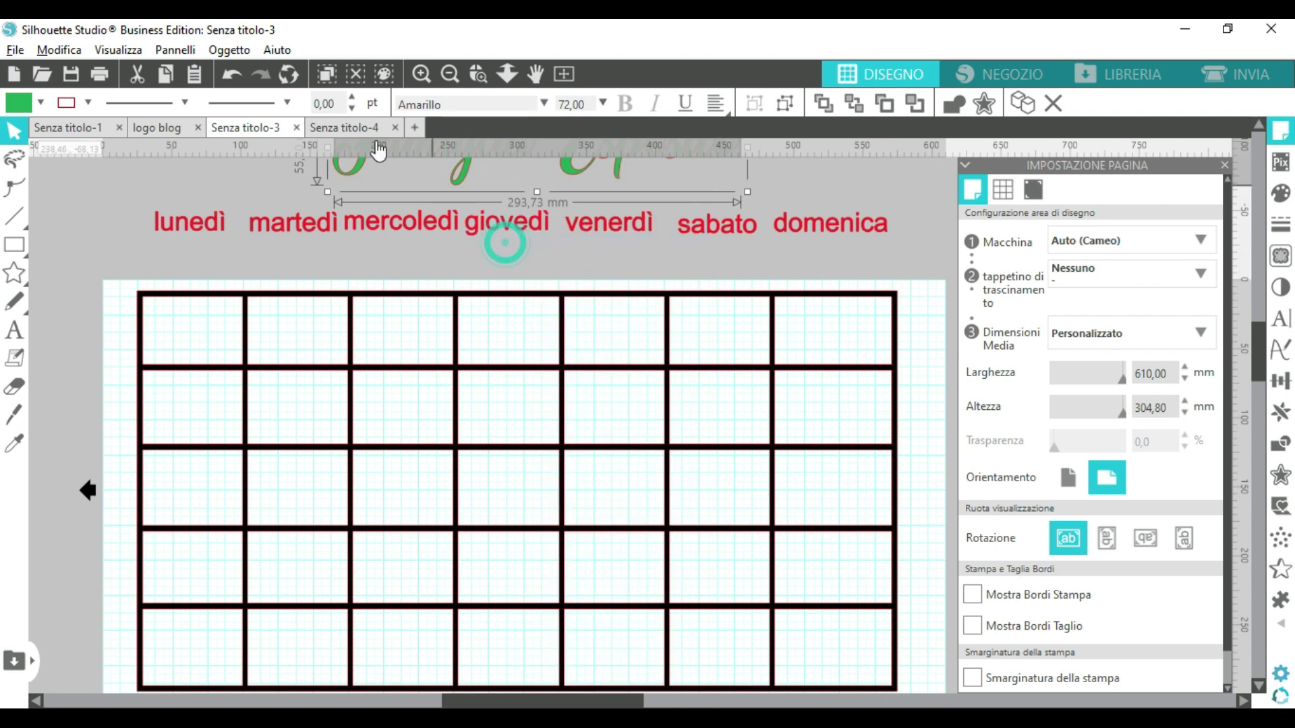
click(371, 128)
right_click(422, 270)
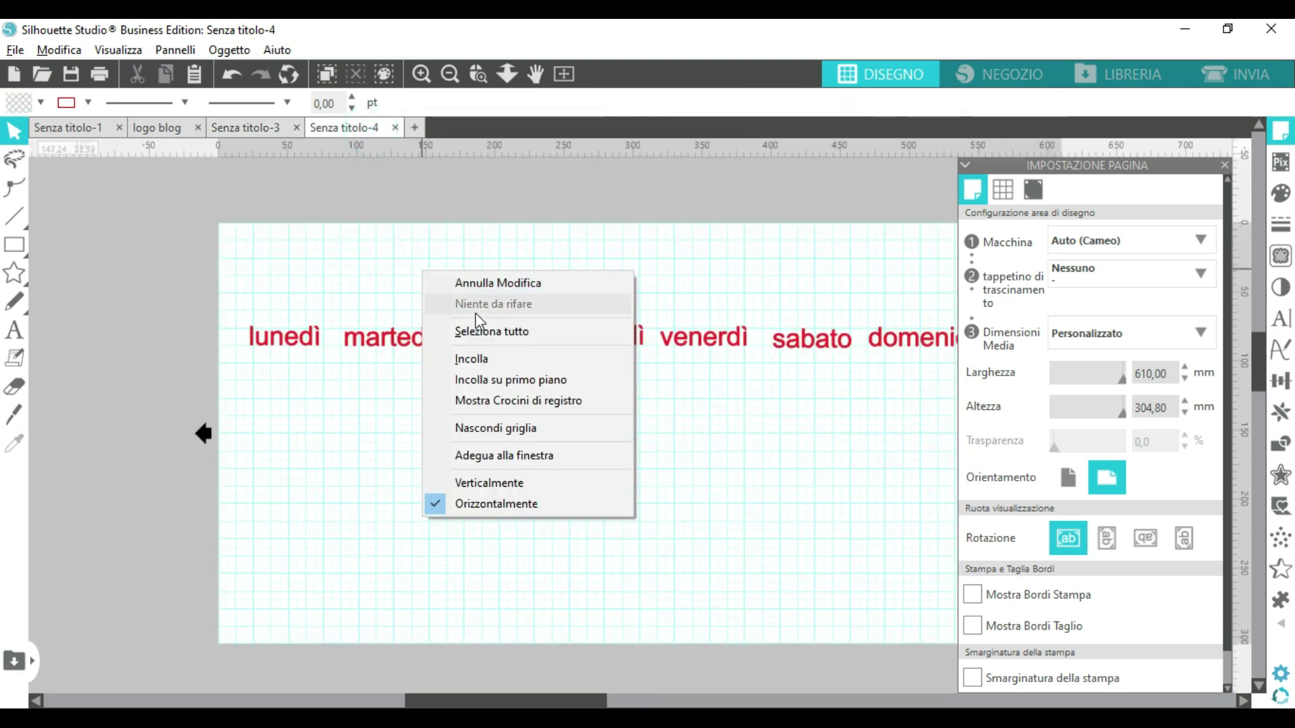
click(480, 356)
drag(775, 165, 593, 501)
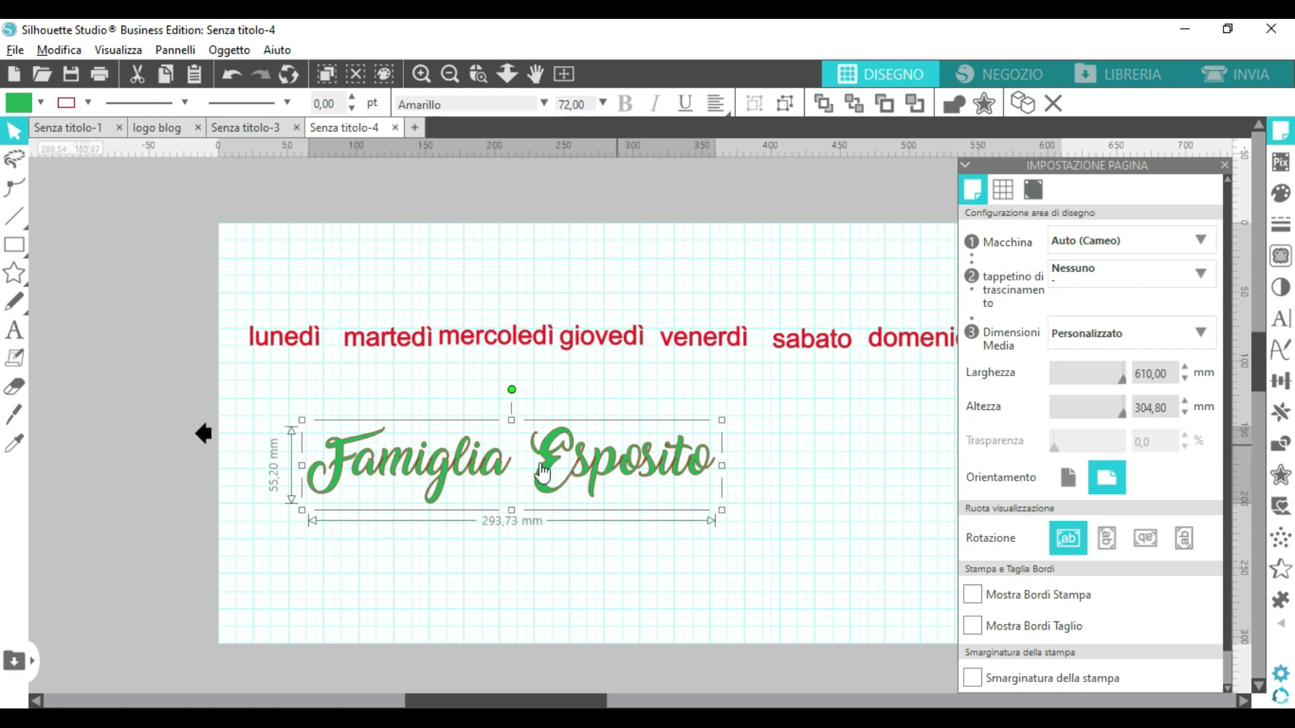
drag(537, 484, 530, 483)
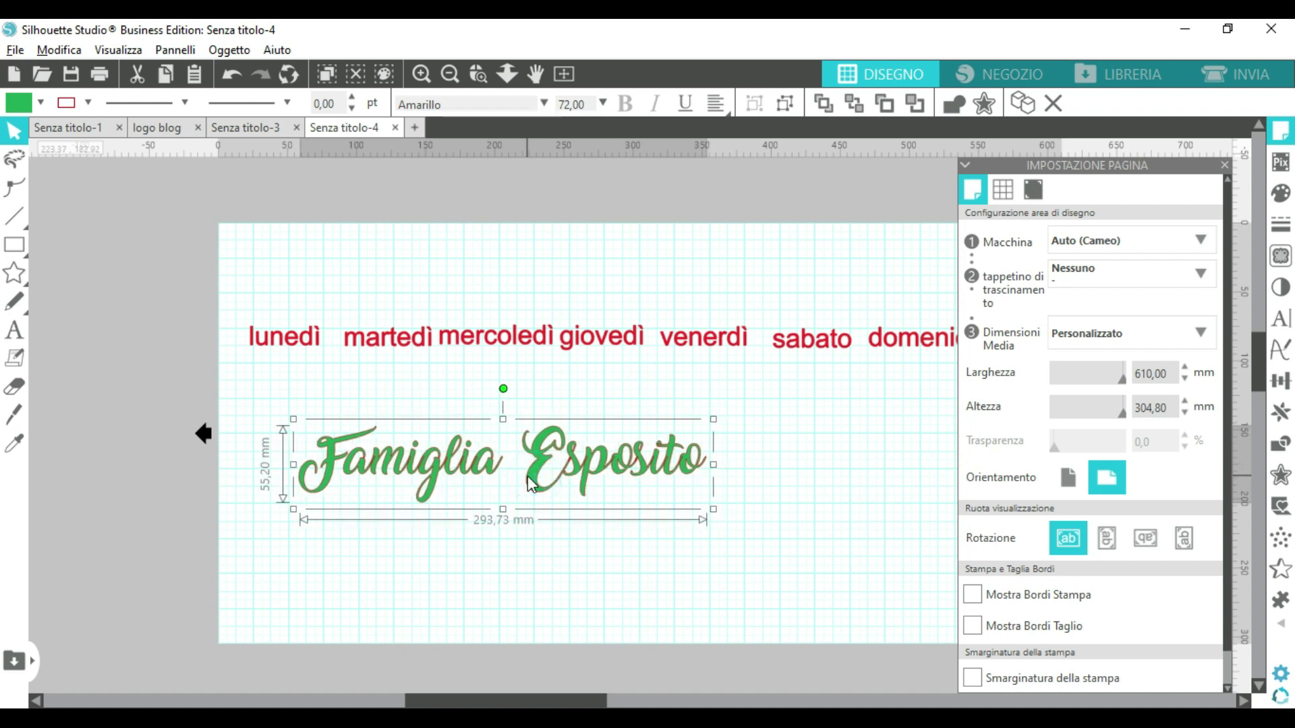
Step: Keep the machine on Auto (Cameo) and choose the Cameo 12 x 12 in cutting mat
click(1167, 246)
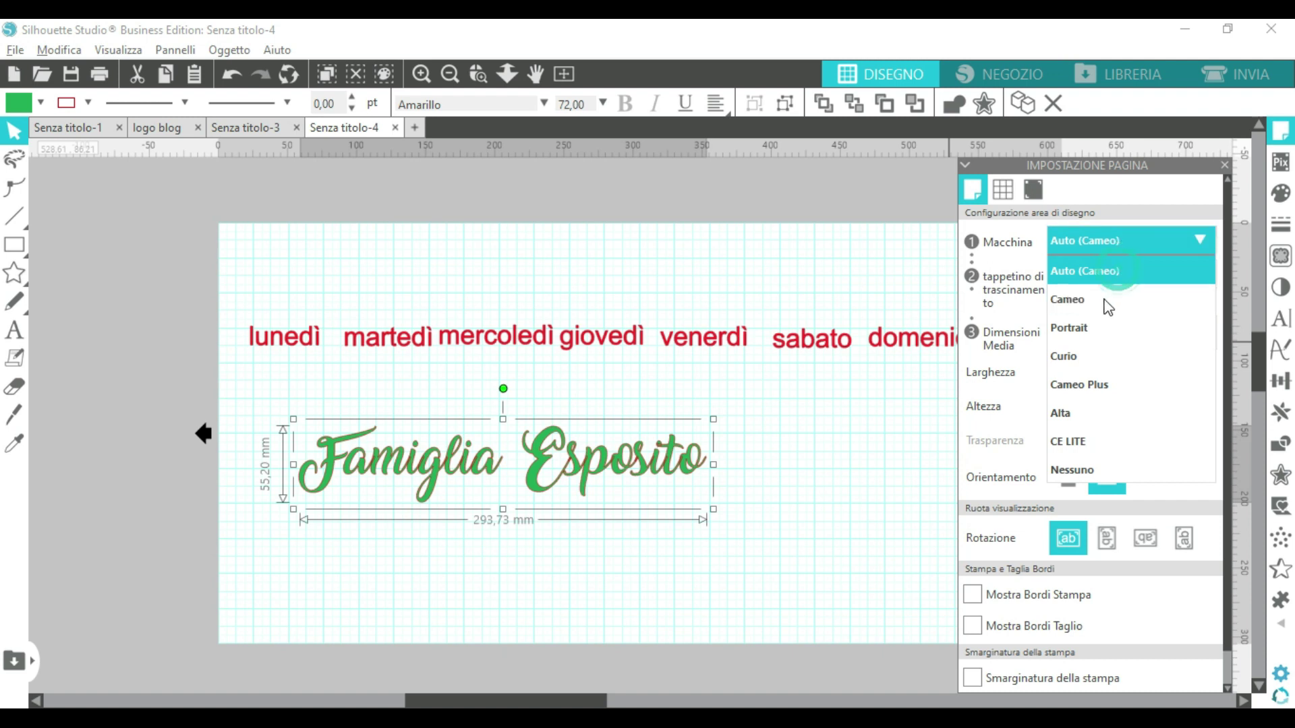
click(1114, 271)
click(1098, 280)
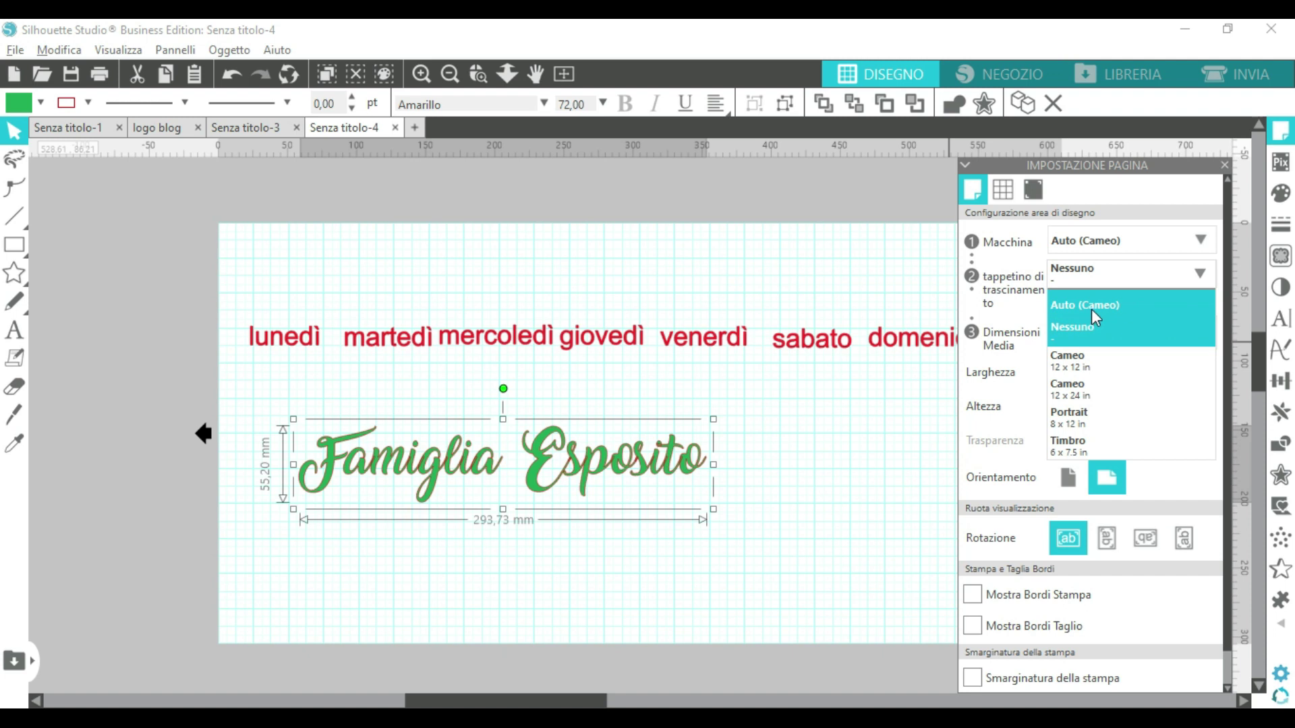
click(1094, 366)
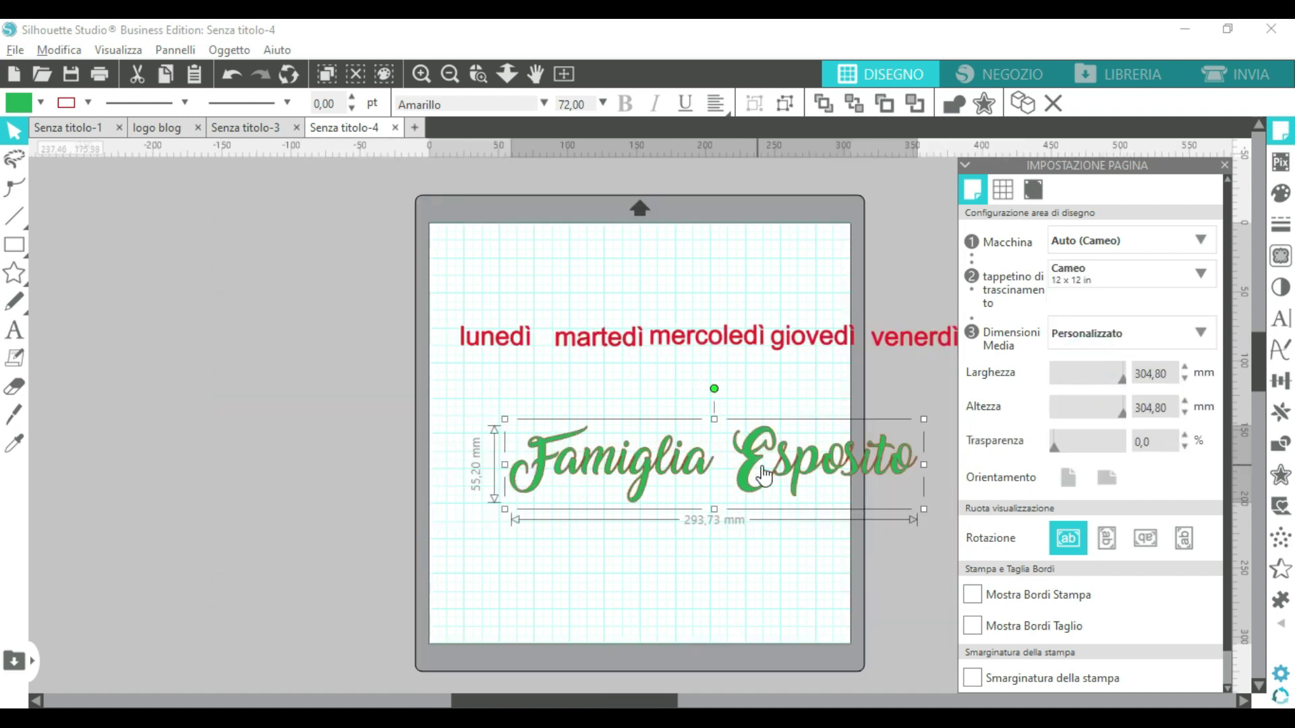
Step: Move the family-name title onto the mat and arrange lunedì, martedì and mercoledì above it
drag(753, 470, 686, 423)
drag(748, 340, 718, 274)
drag(502, 339, 490, 269)
click(569, 332)
drag(572, 335, 465, 292)
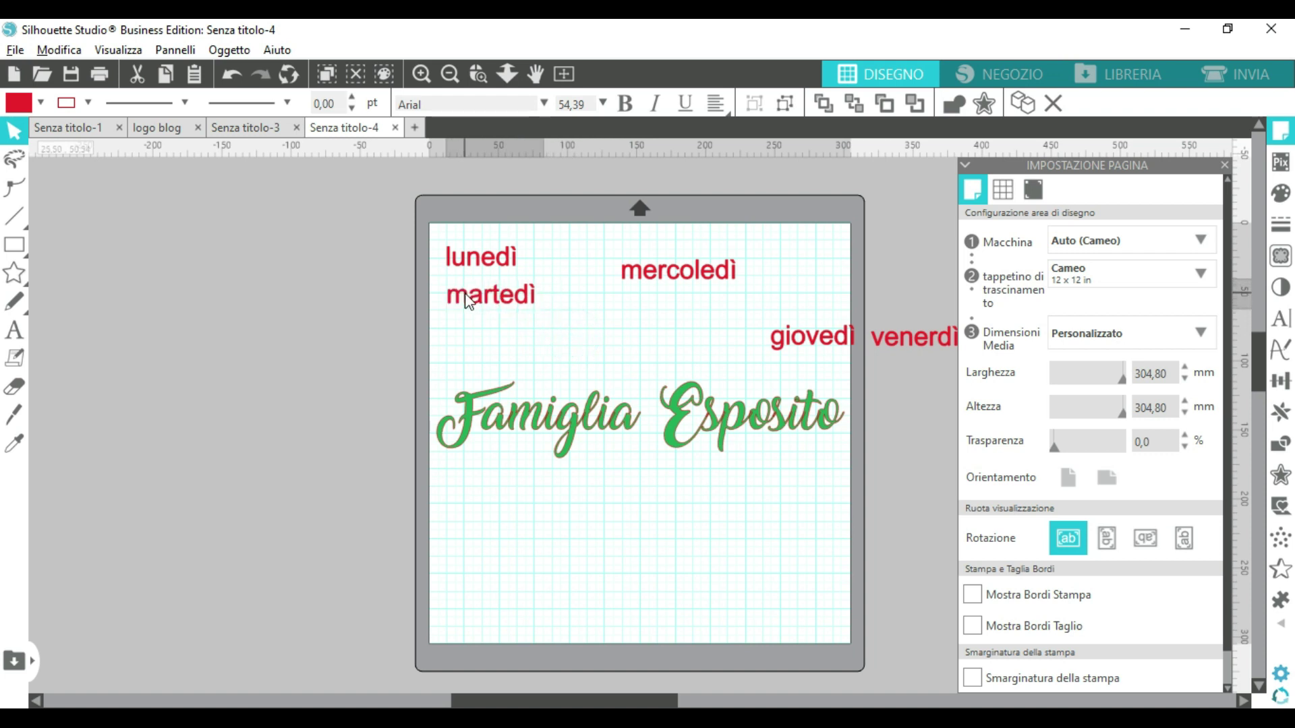
drag(637, 279, 566, 265)
Step: Bring giovedì, venerdì, sabato and domenica onto the mat beside the other weekday labels, above the title
drag(791, 343, 596, 311)
drag(913, 351, 732, 263)
drag(616, 696, 691, 699)
drag(831, 362, 514, 309)
drag(896, 338, 507, 313)
click(216, 206)
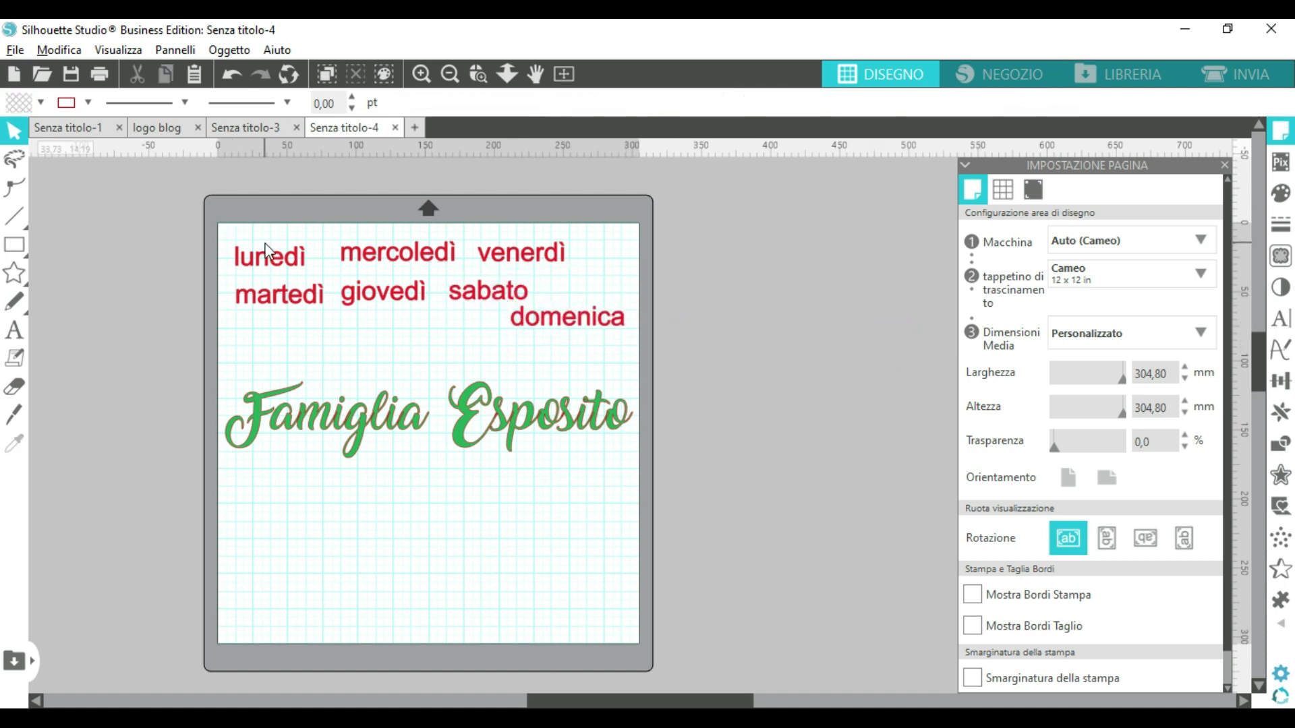
Step: Set all seven weekday labels in Cooper Black and scale them down together to about 231 mm wide
drag(222, 224, 596, 343)
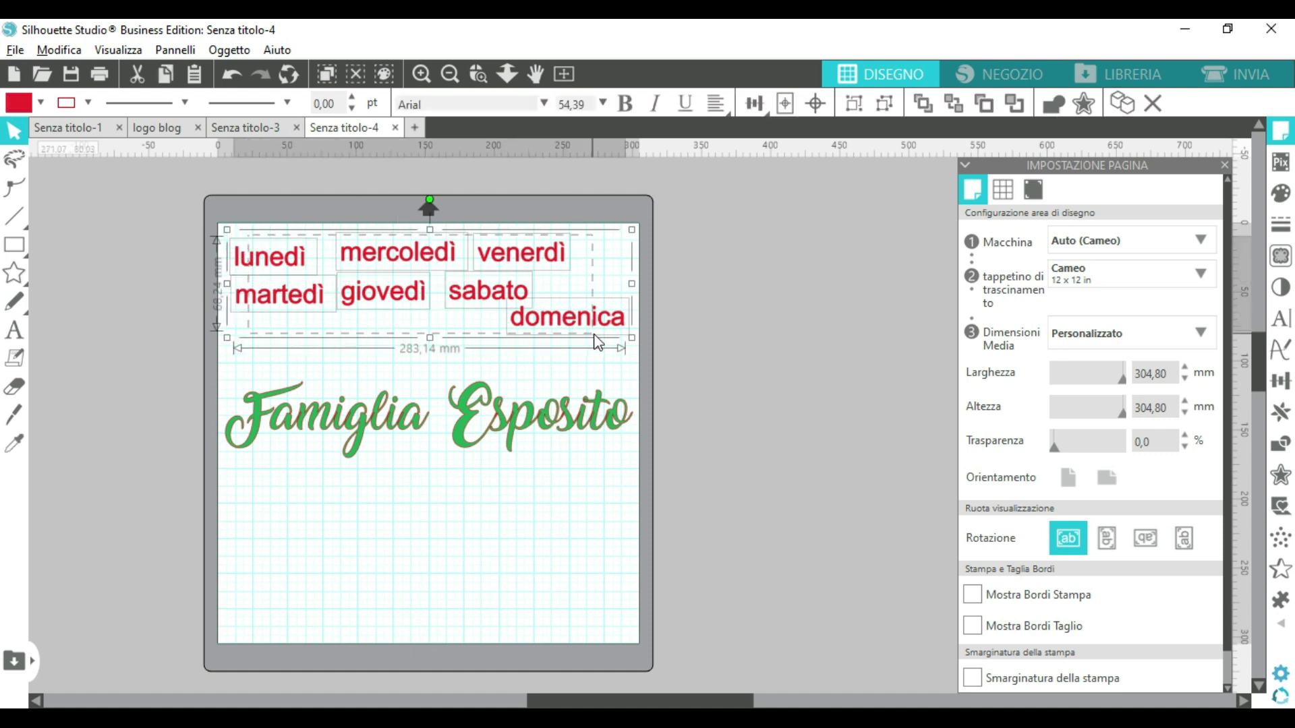
click(1280, 318)
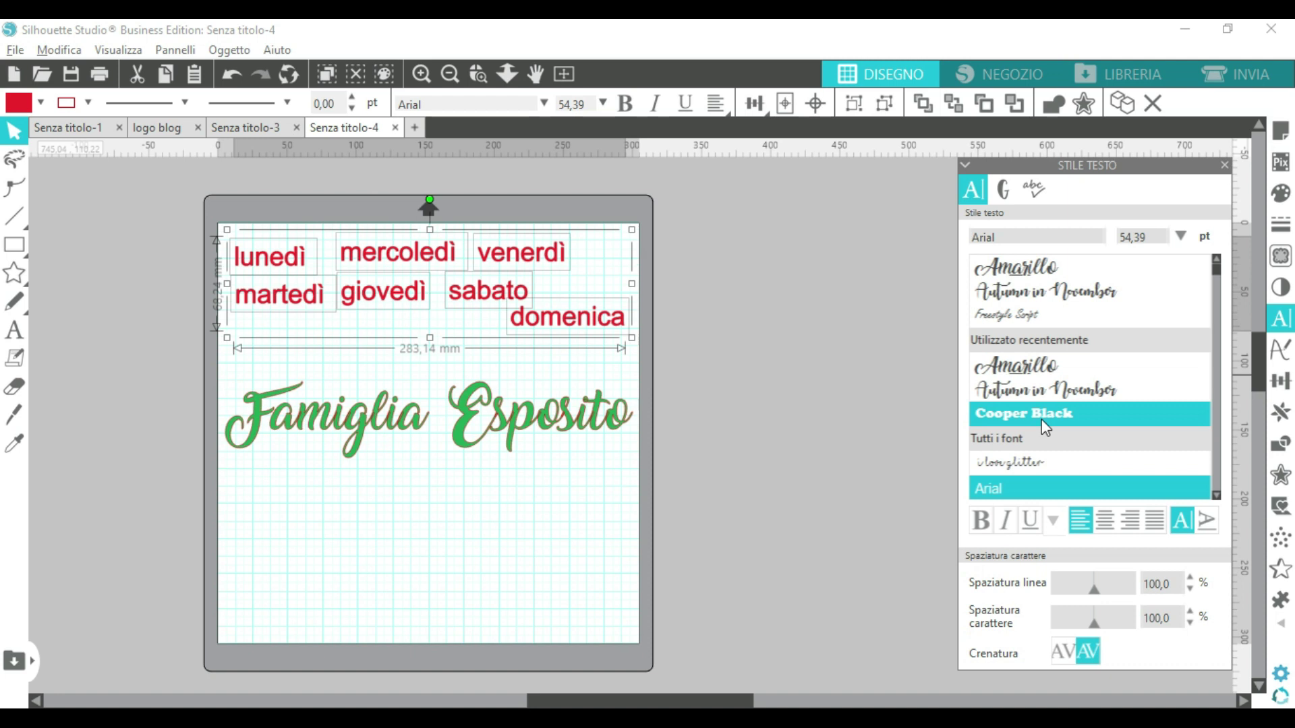
click(1041, 419)
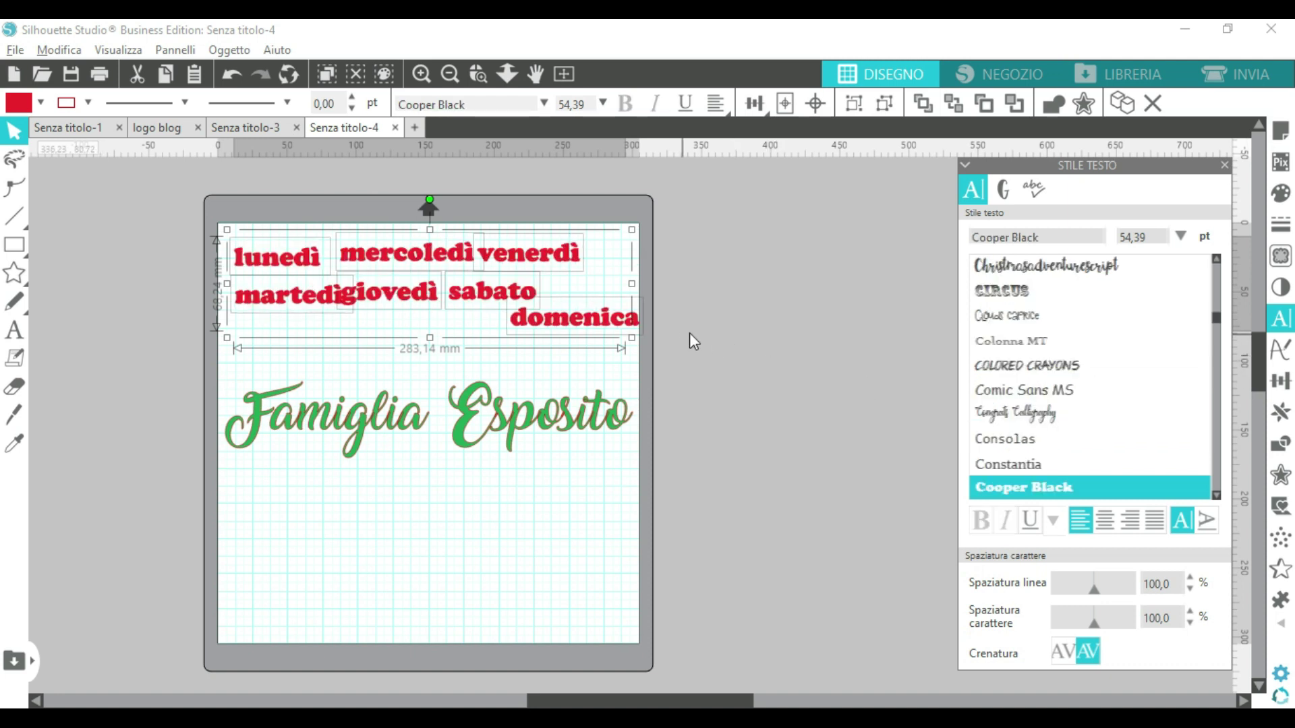
drag(624, 334, 583, 321)
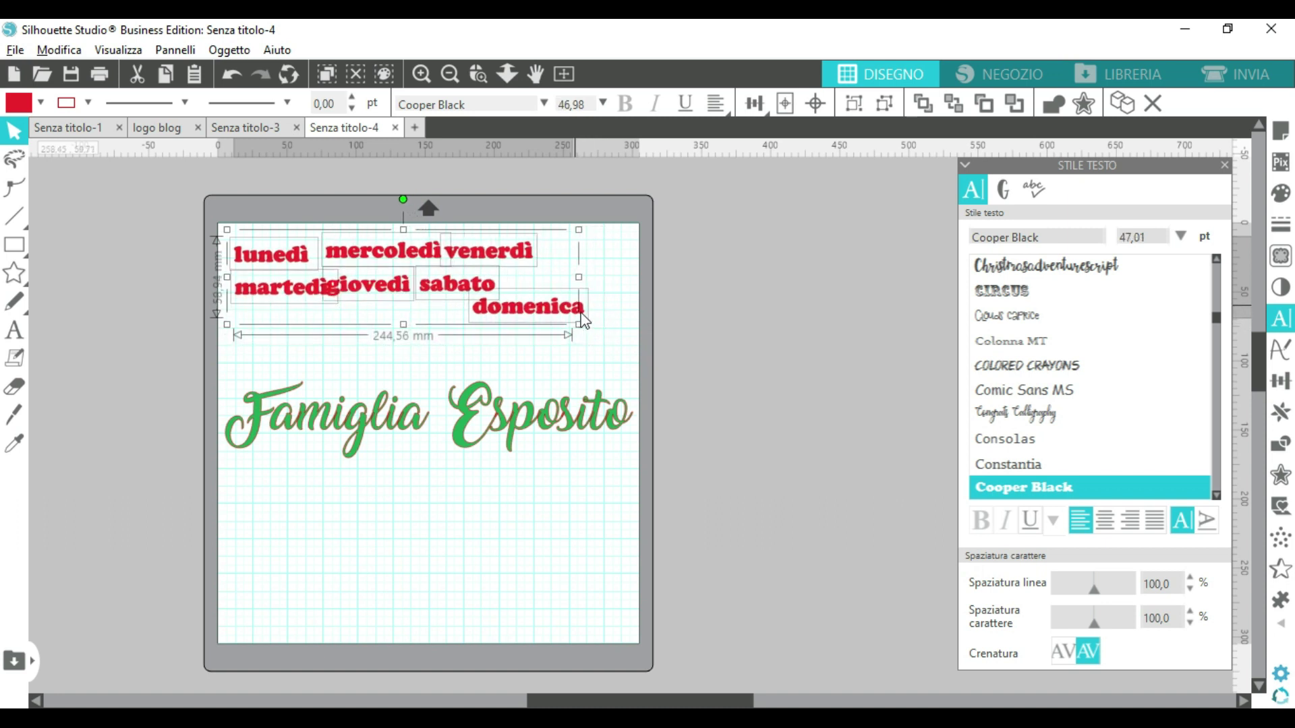
drag(574, 312, 565, 309)
Step: Copy the Cooper Black weekday labels and paste them into Senza titolo-3
right_click(508, 257)
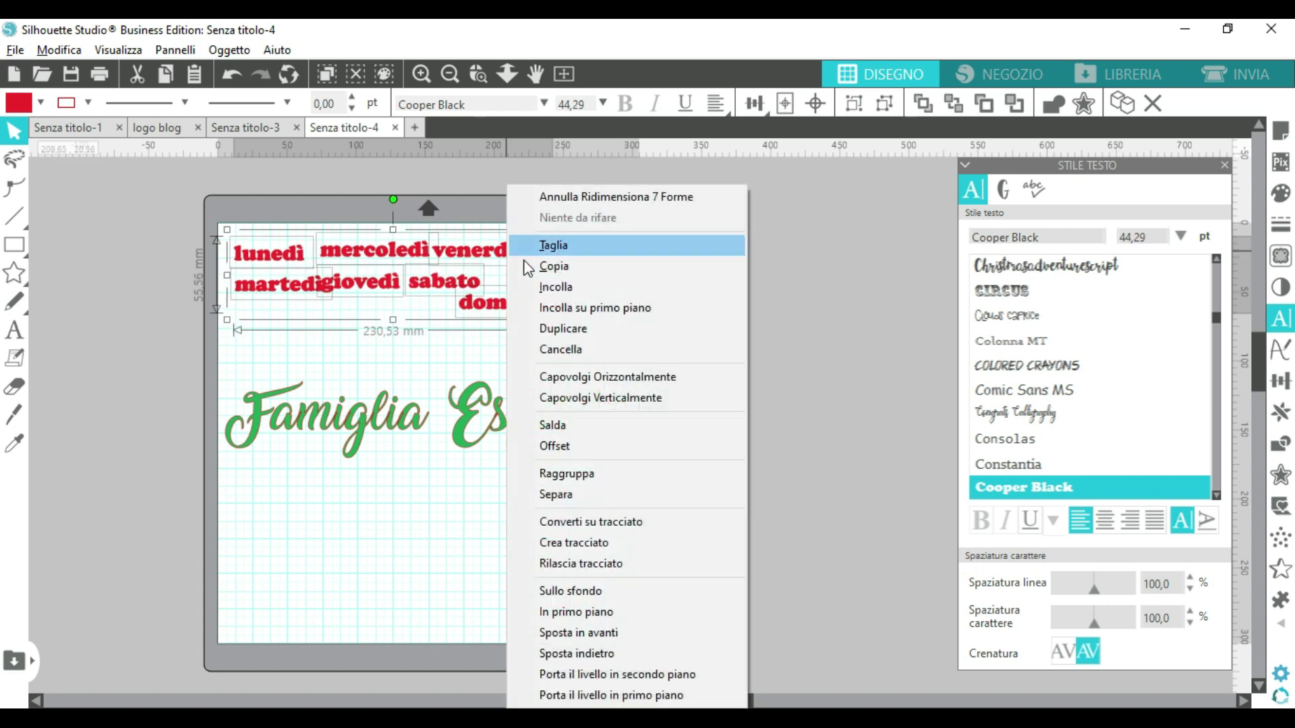
click(548, 270)
click(254, 127)
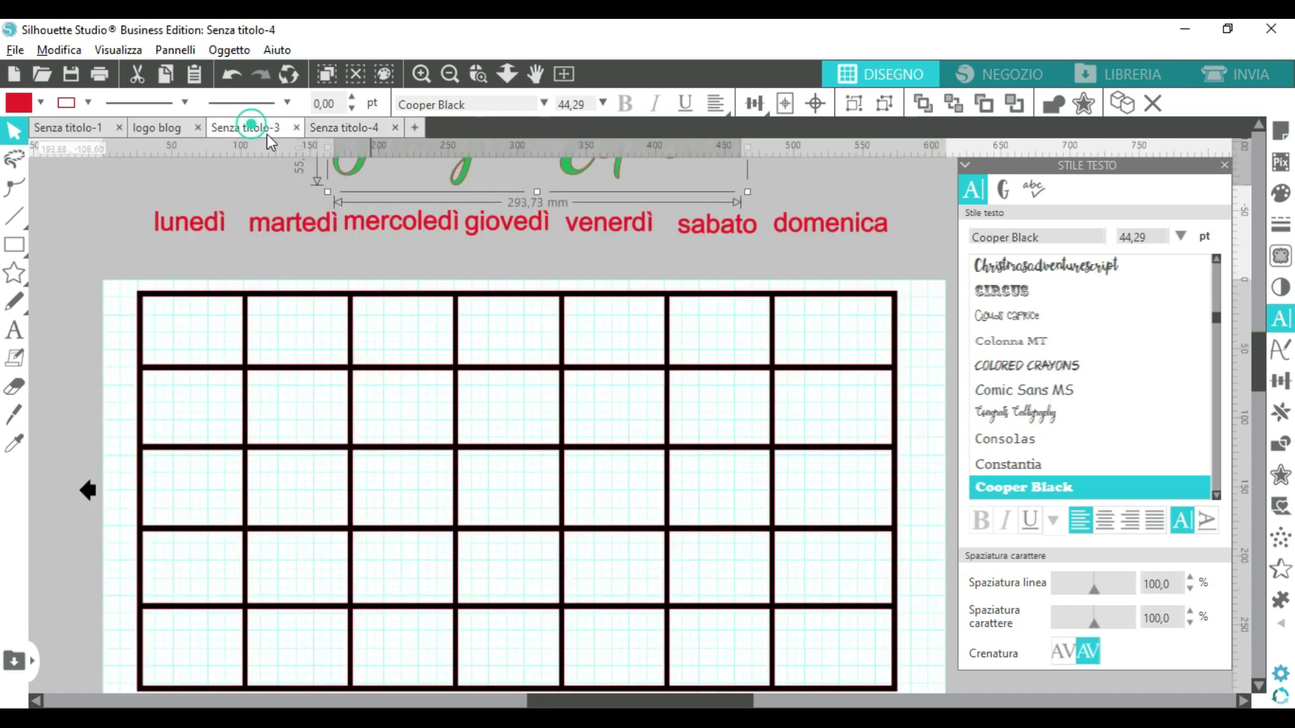
click(326, 275)
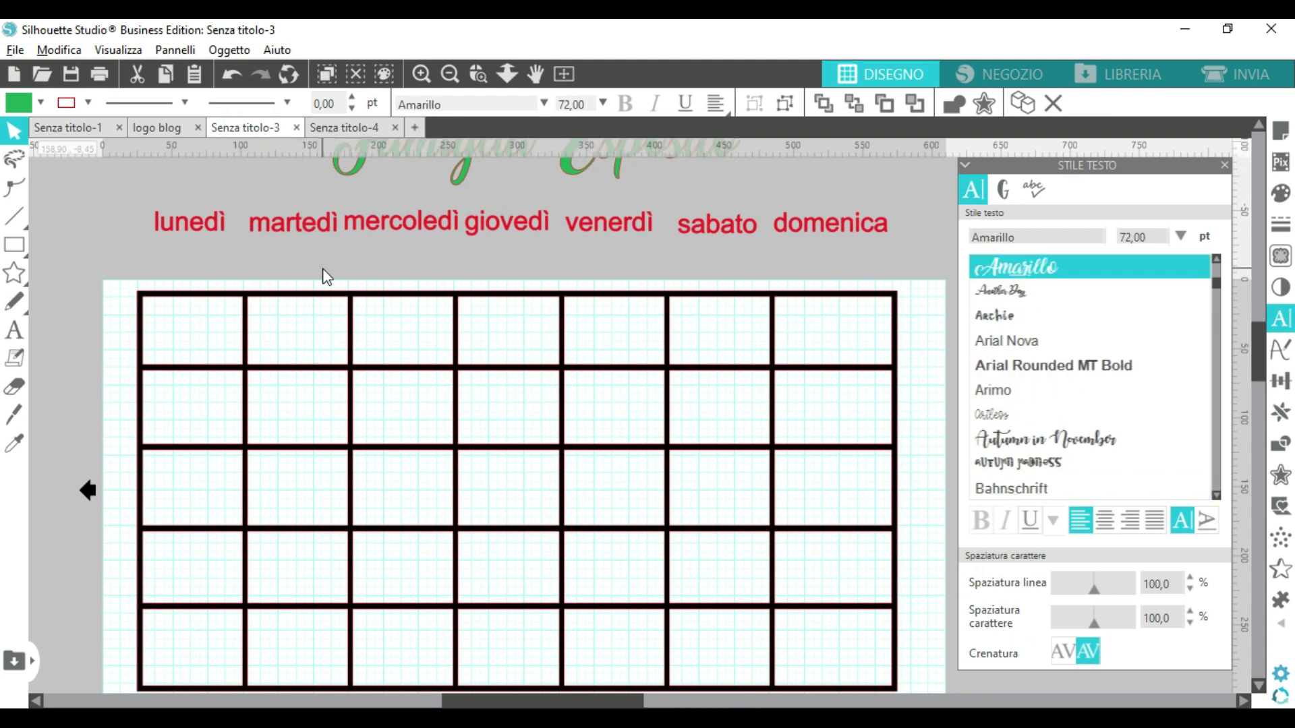
right_click(323, 269)
click(352, 356)
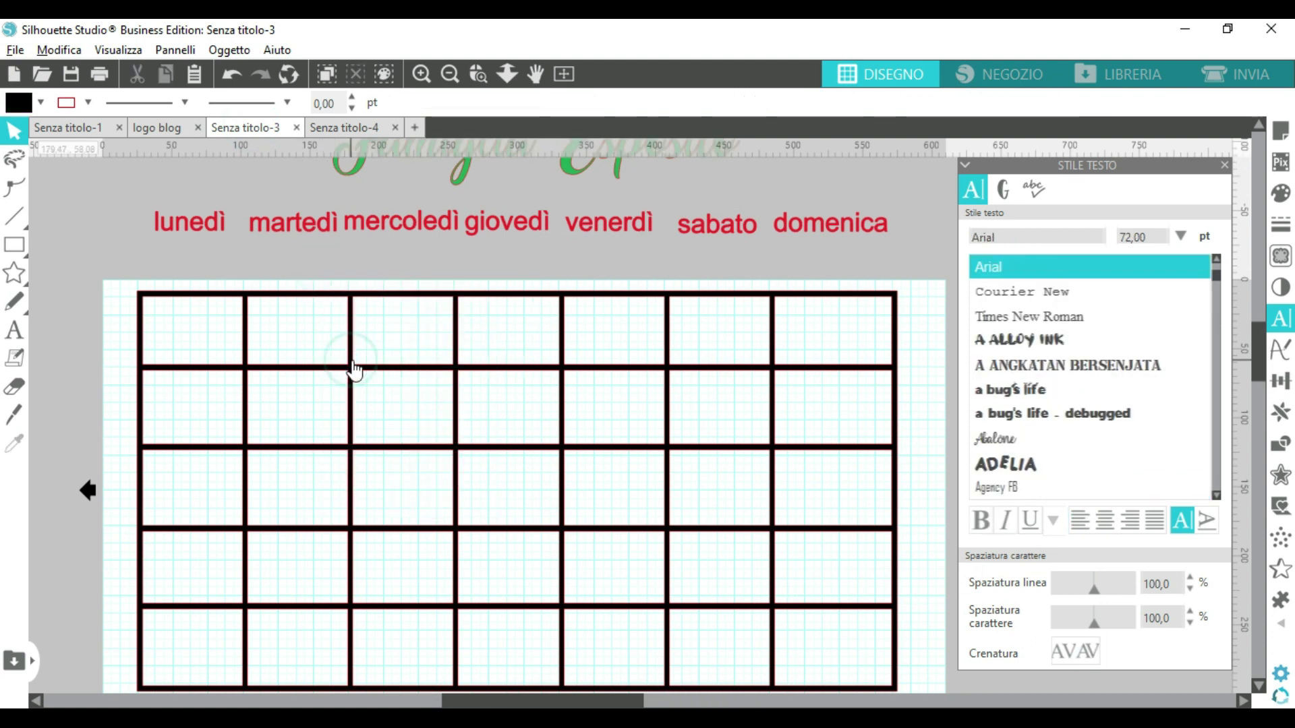
Step: Place the new lunedì, mercoledì and domenica labels along the grid's upper edge to check their width against the columns
click(236, 256)
drag(210, 348, 215, 271)
drag(277, 345, 279, 289)
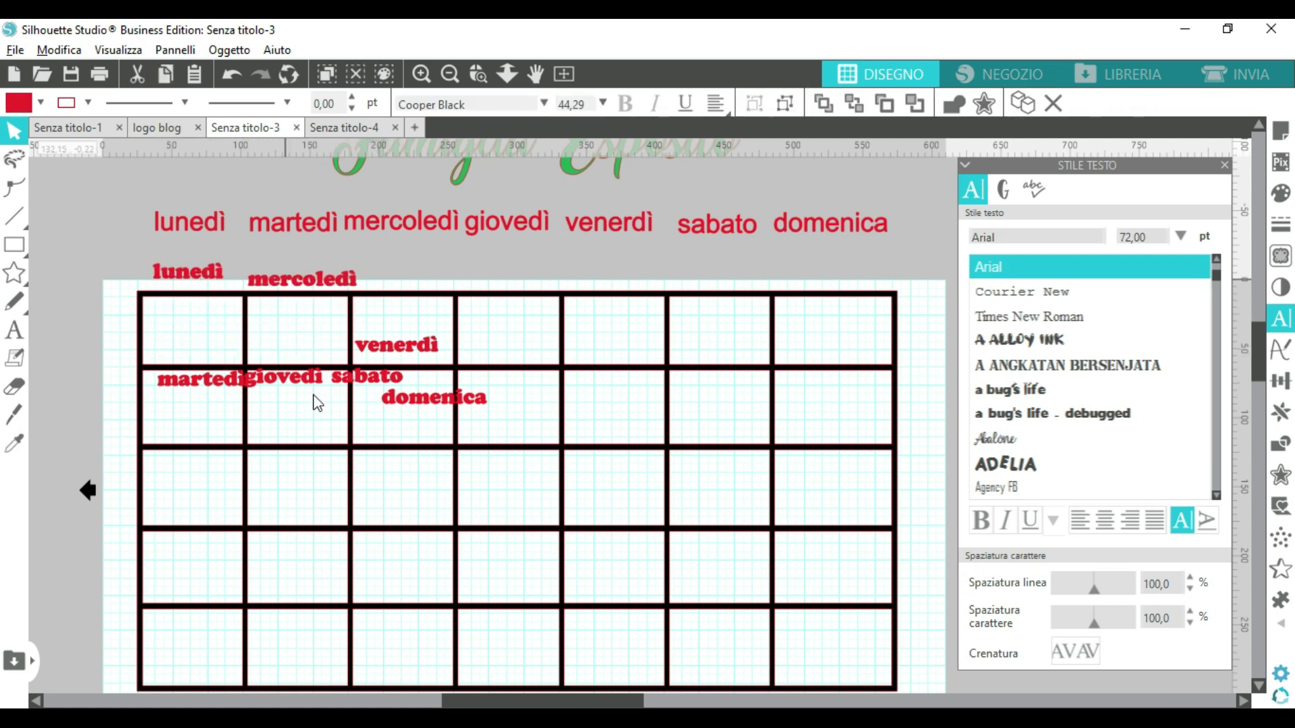
drag(422, 413, 826, 285)
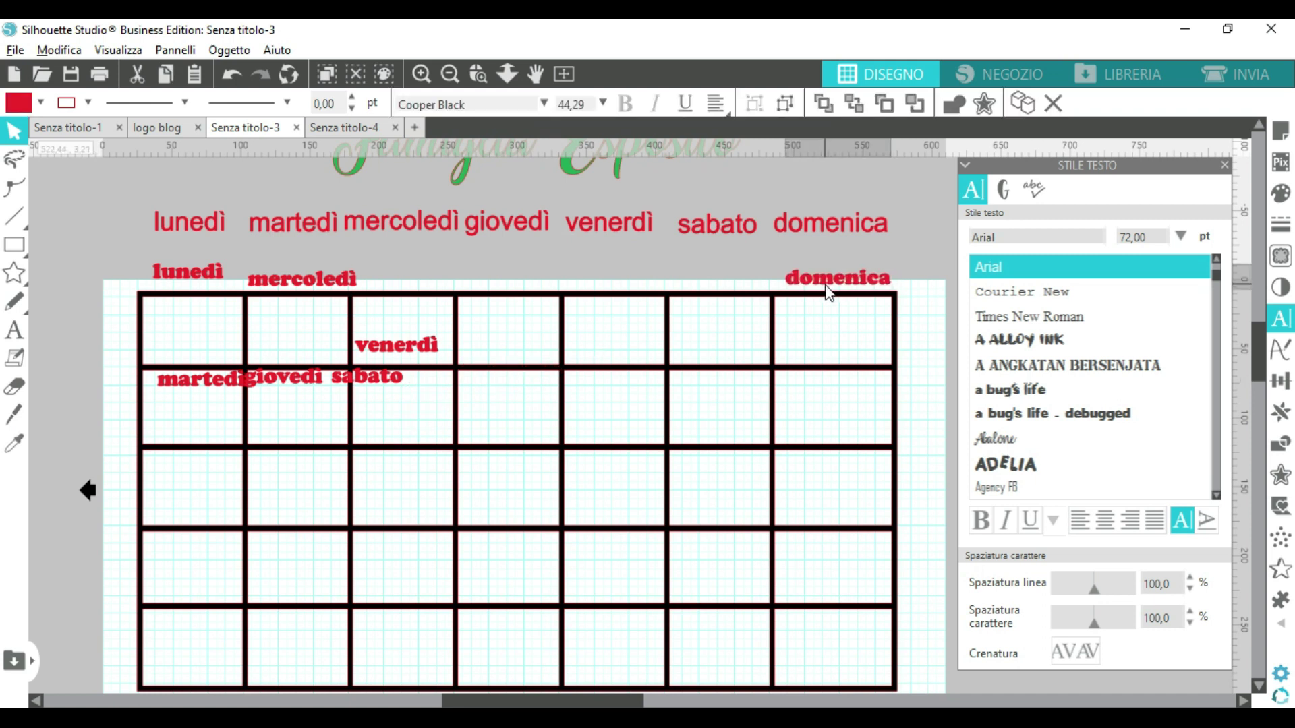
key(Escape)
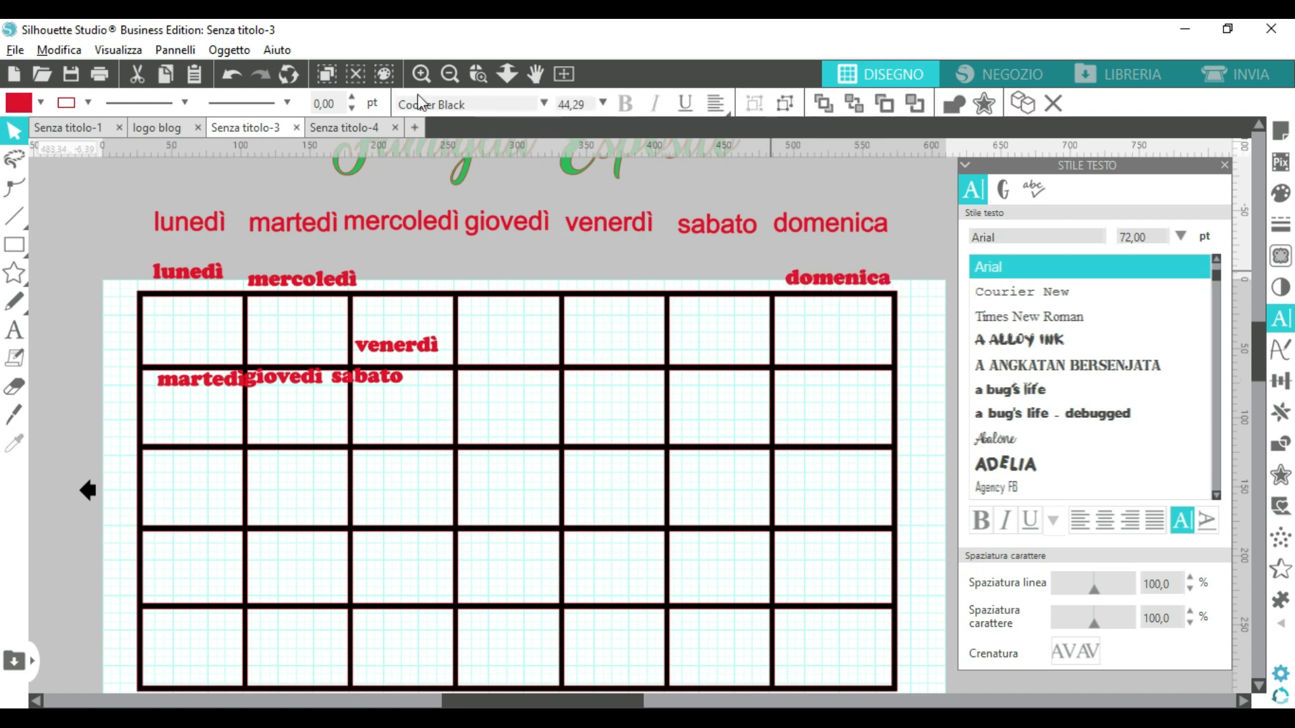
Step: Return to Senza titolo-4 and weld the overlapping letters of the family-name title
click(354, 131)
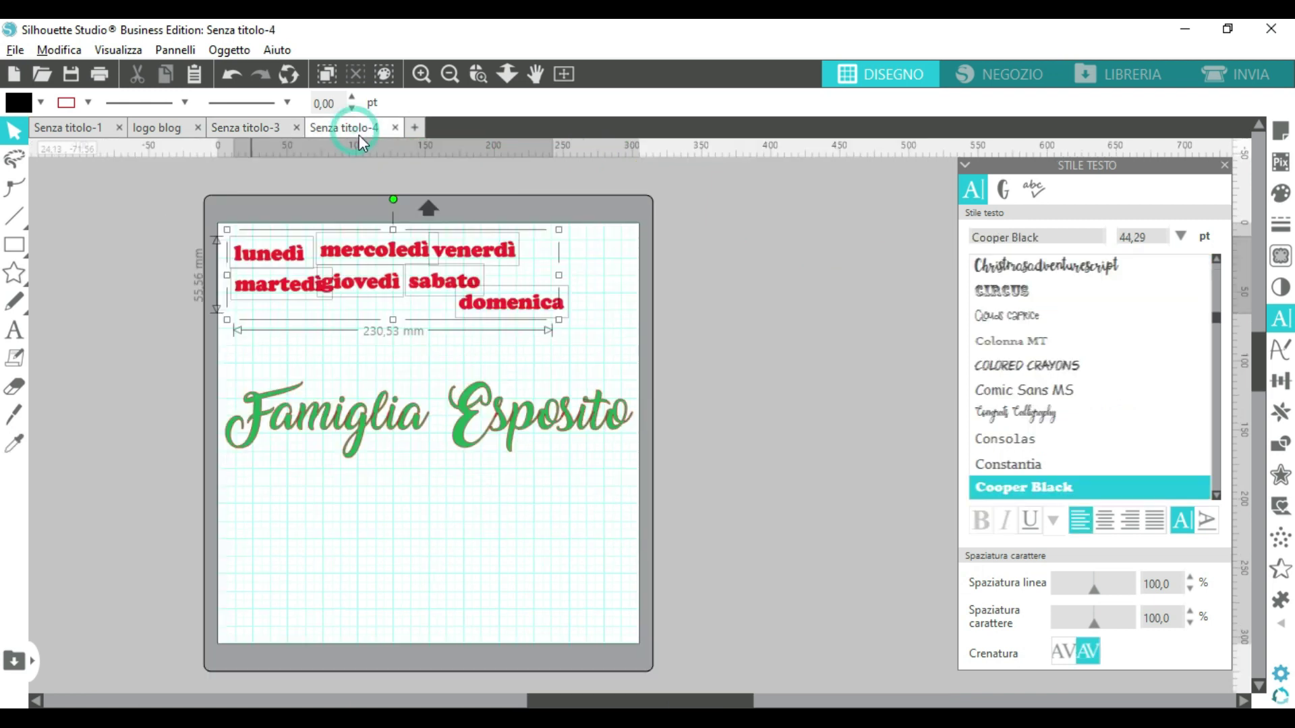
click(521, 347)
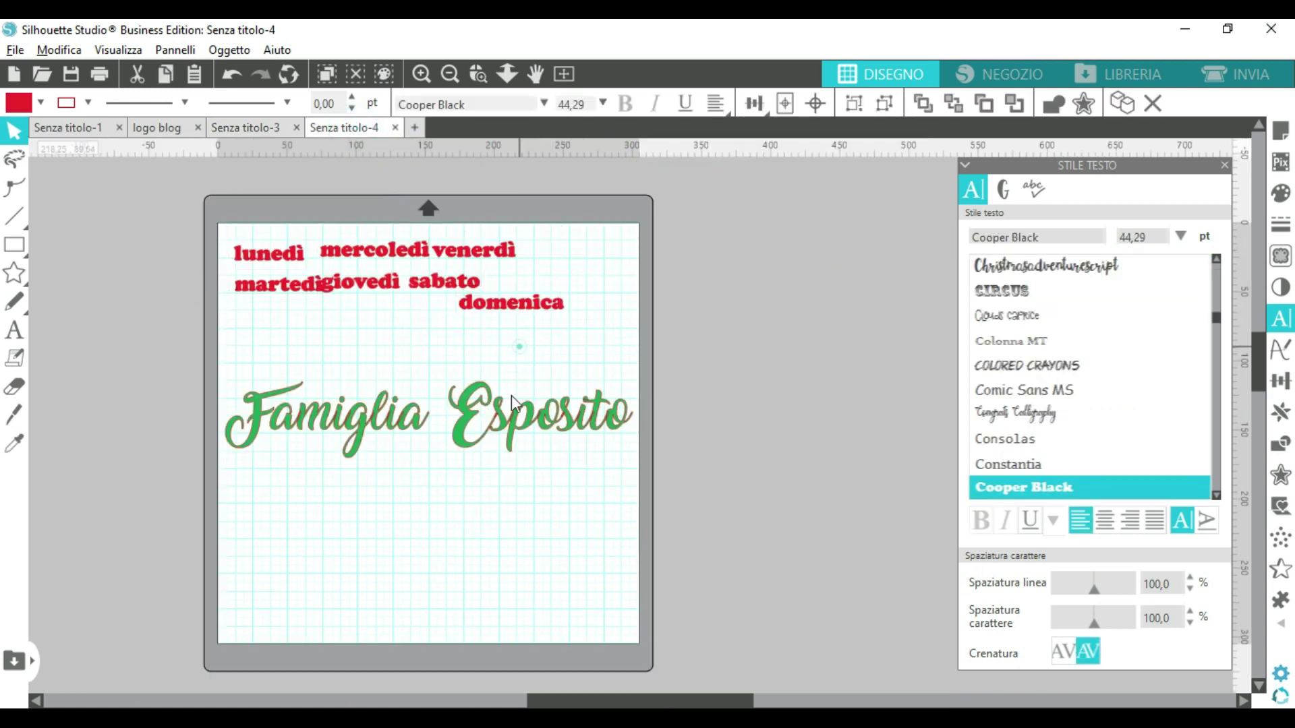
click(520, 447)
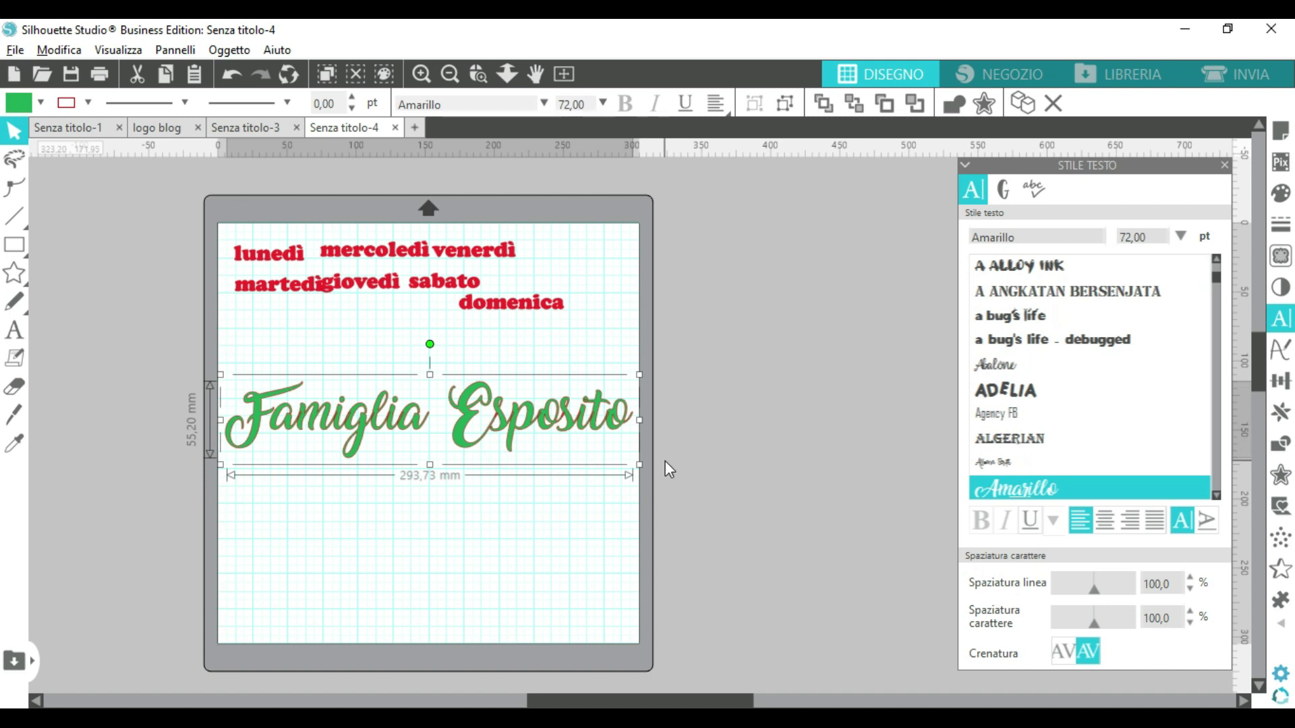
click(430, 78)
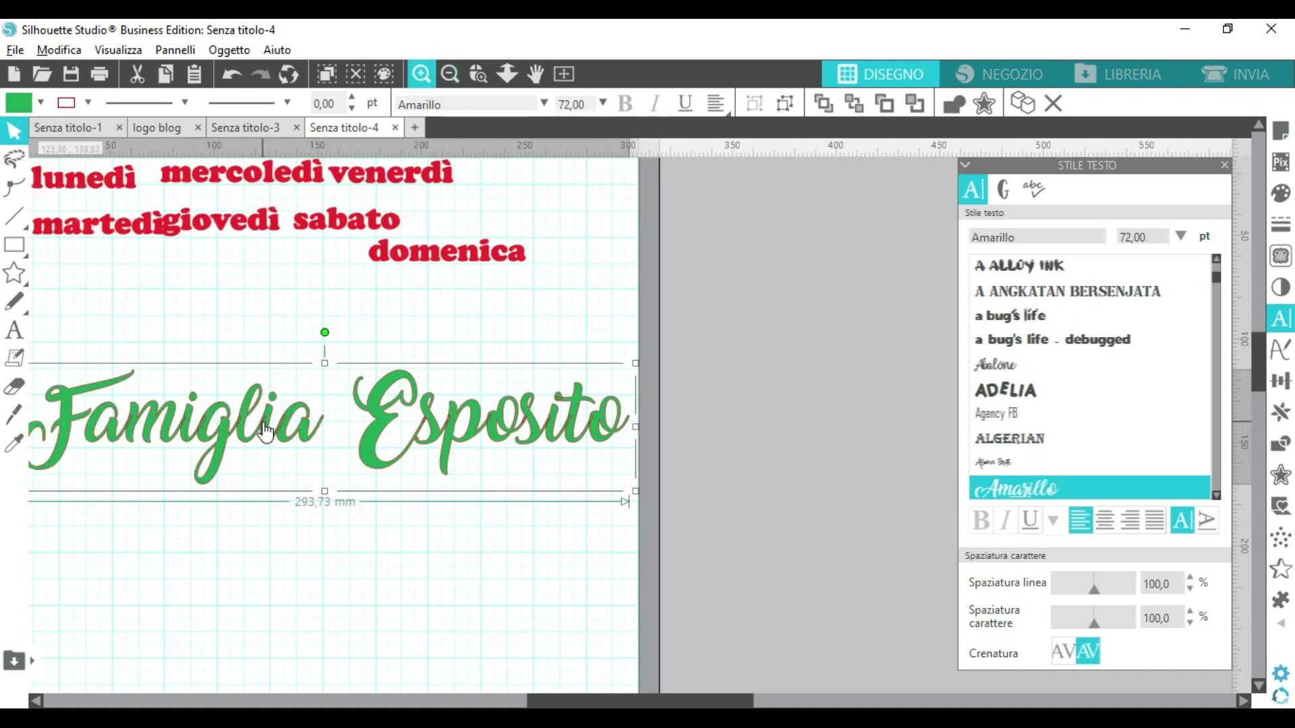
click(420, 75)
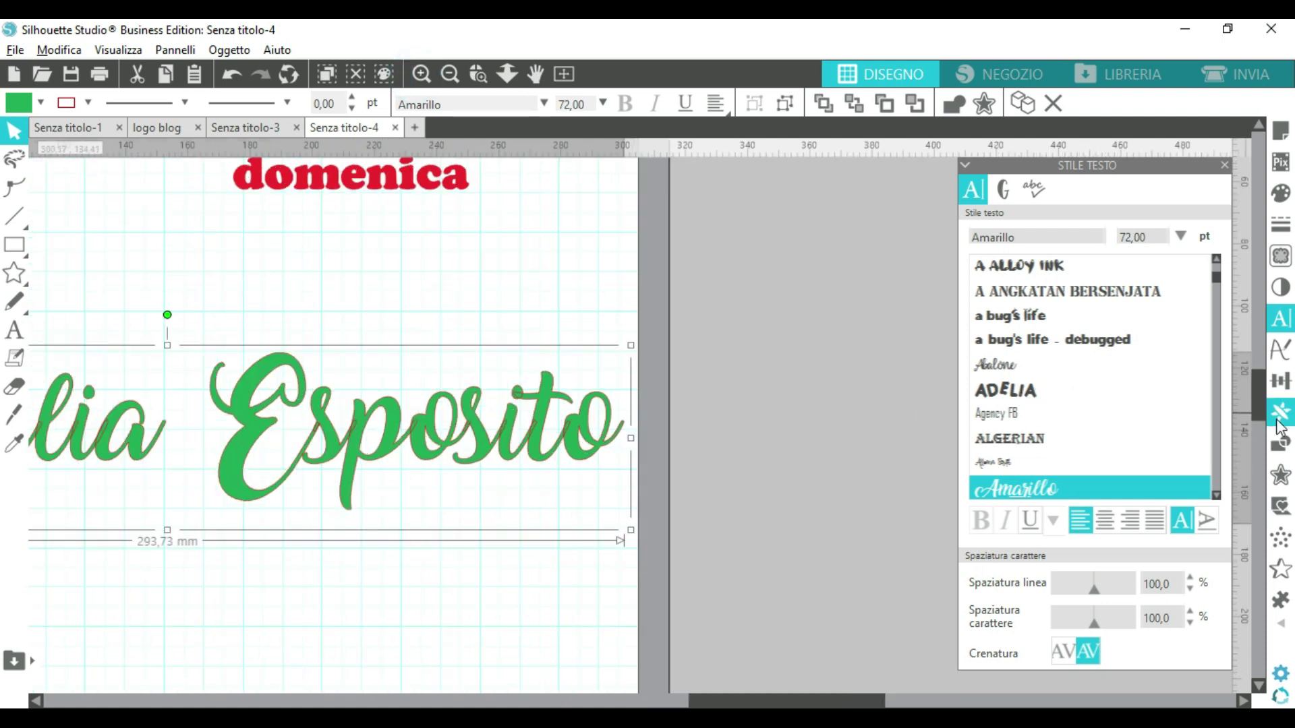
click(1281, 443)
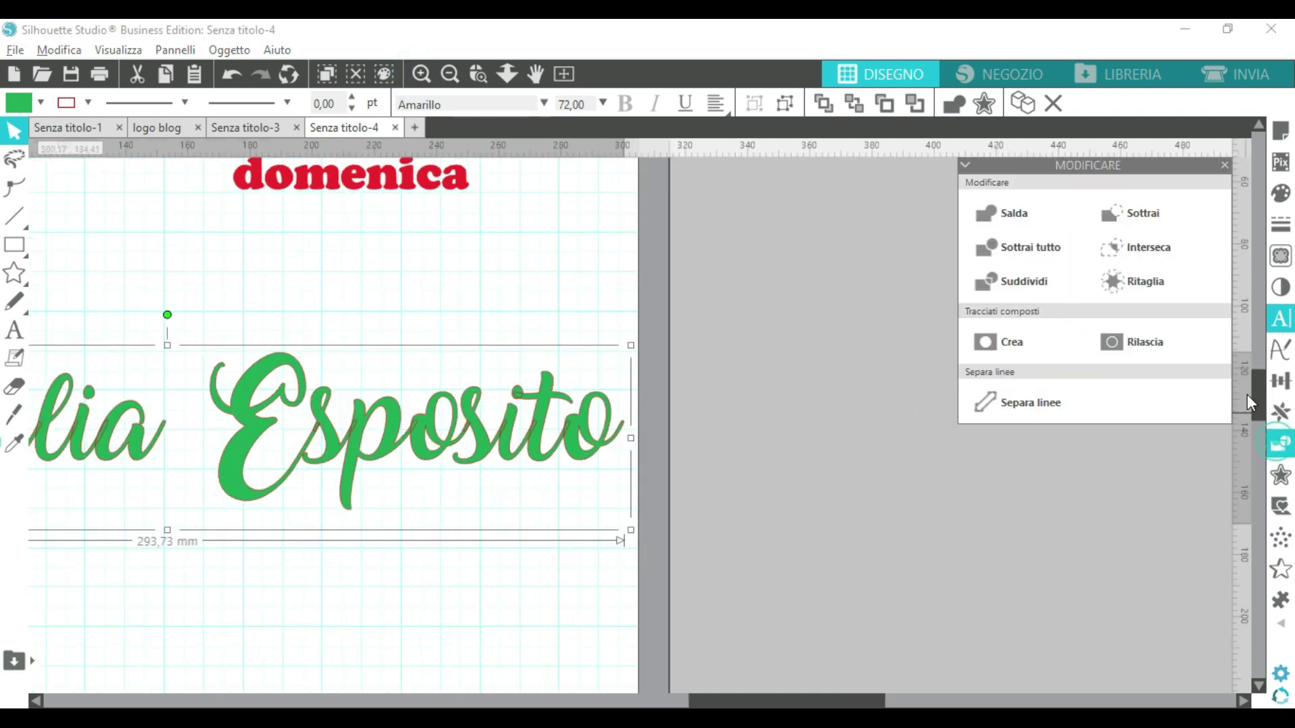
click(996, 219)
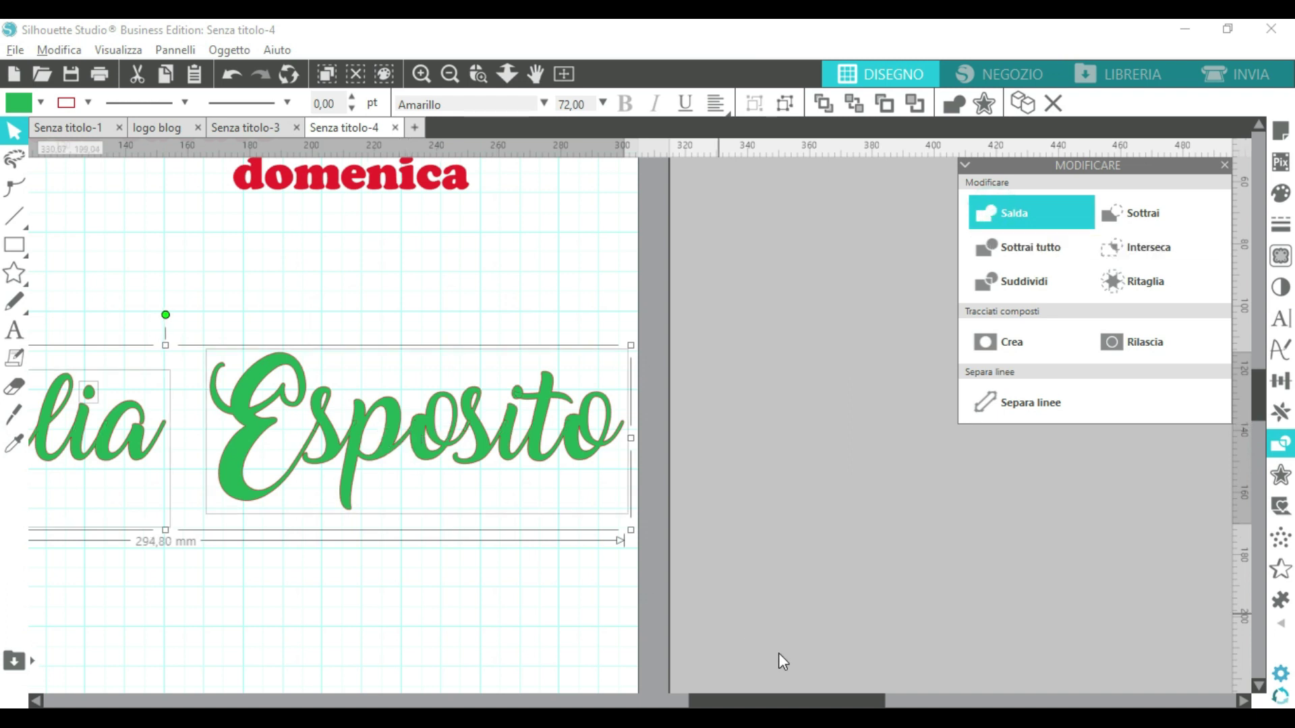
Step: Scale the welded title down to about 195 mm wide and copy it
drag(769, 706, 642, 705)
click(450, 74)
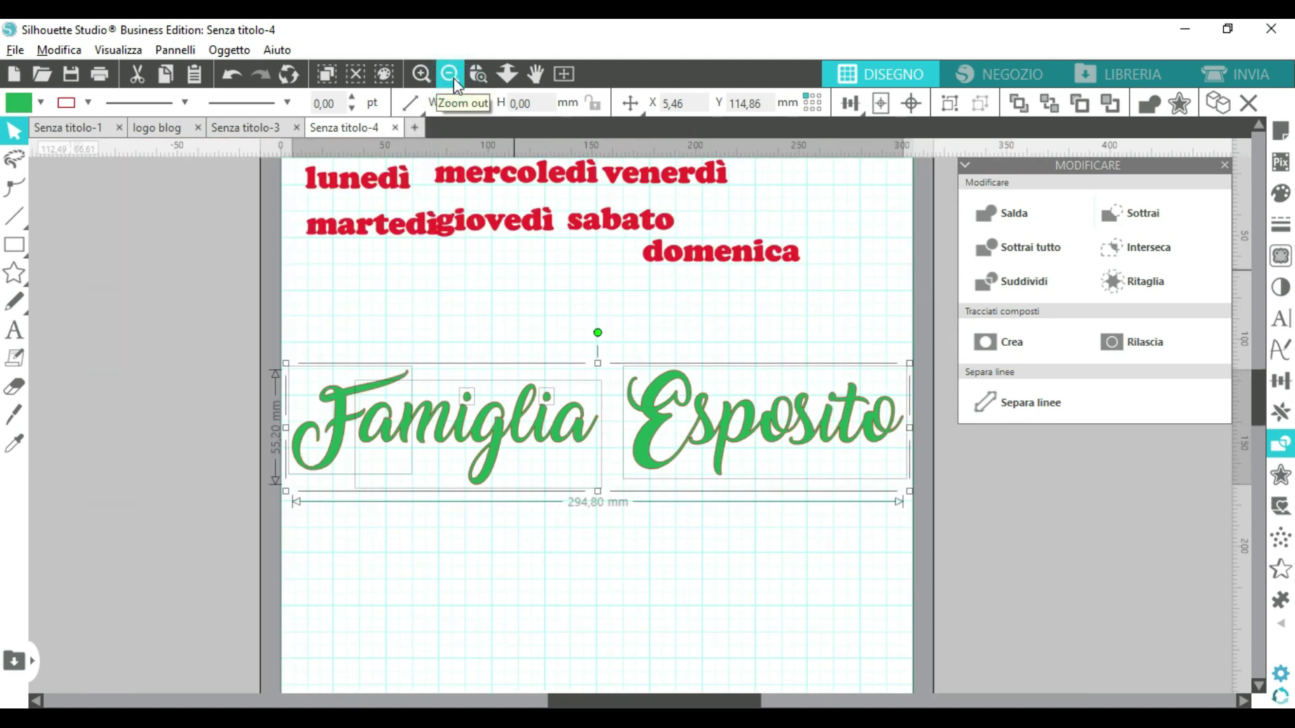
click(454, 79)
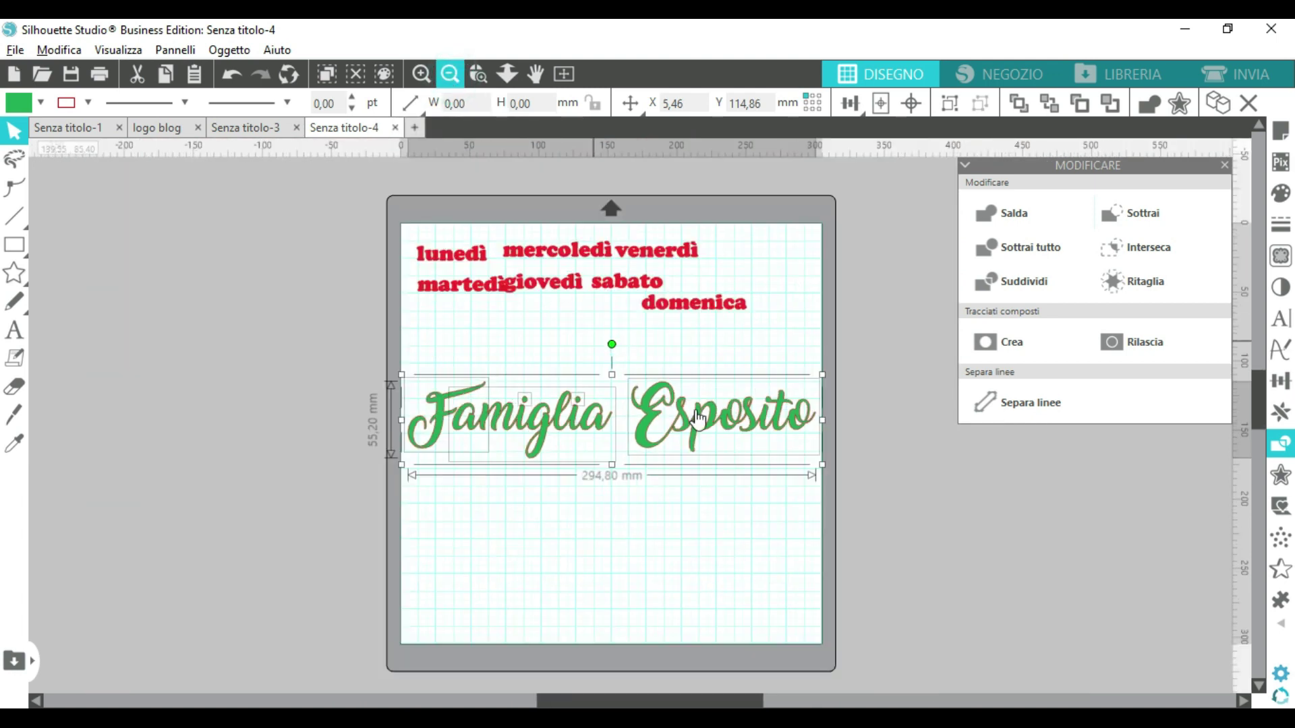
drag(808, 458, 687, 430)
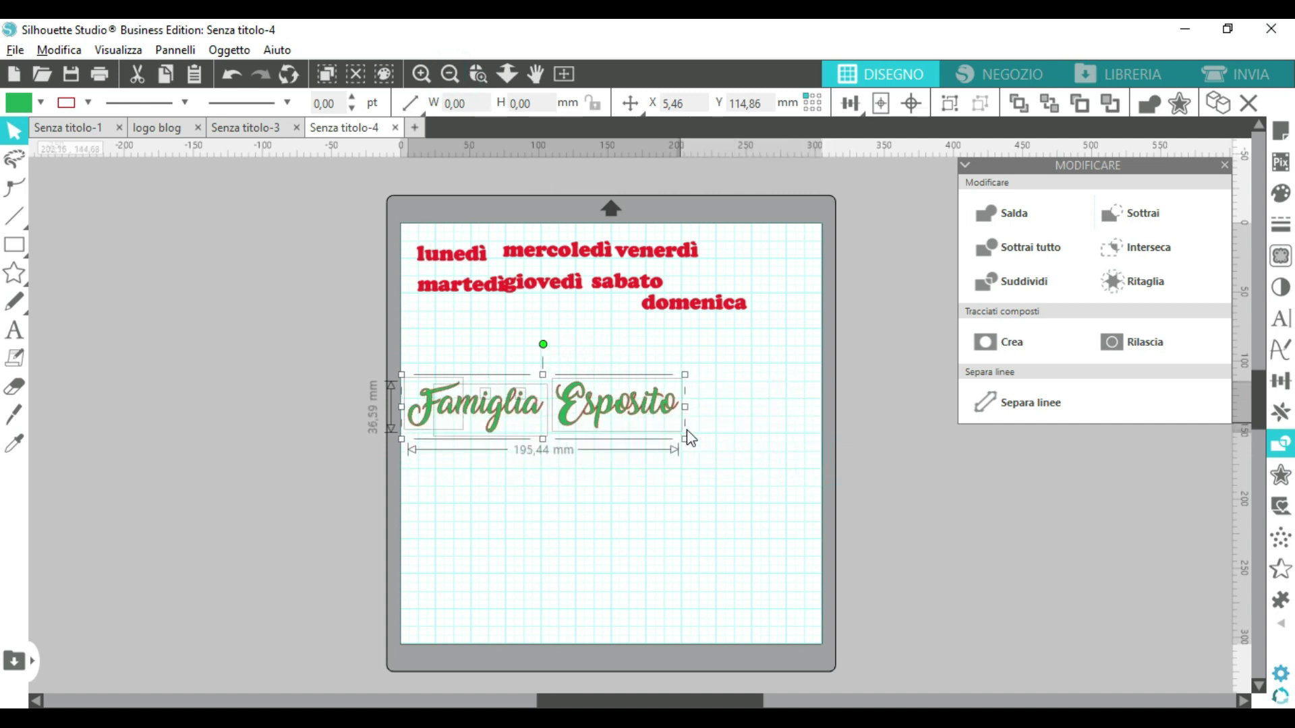
right_click(652, 408)
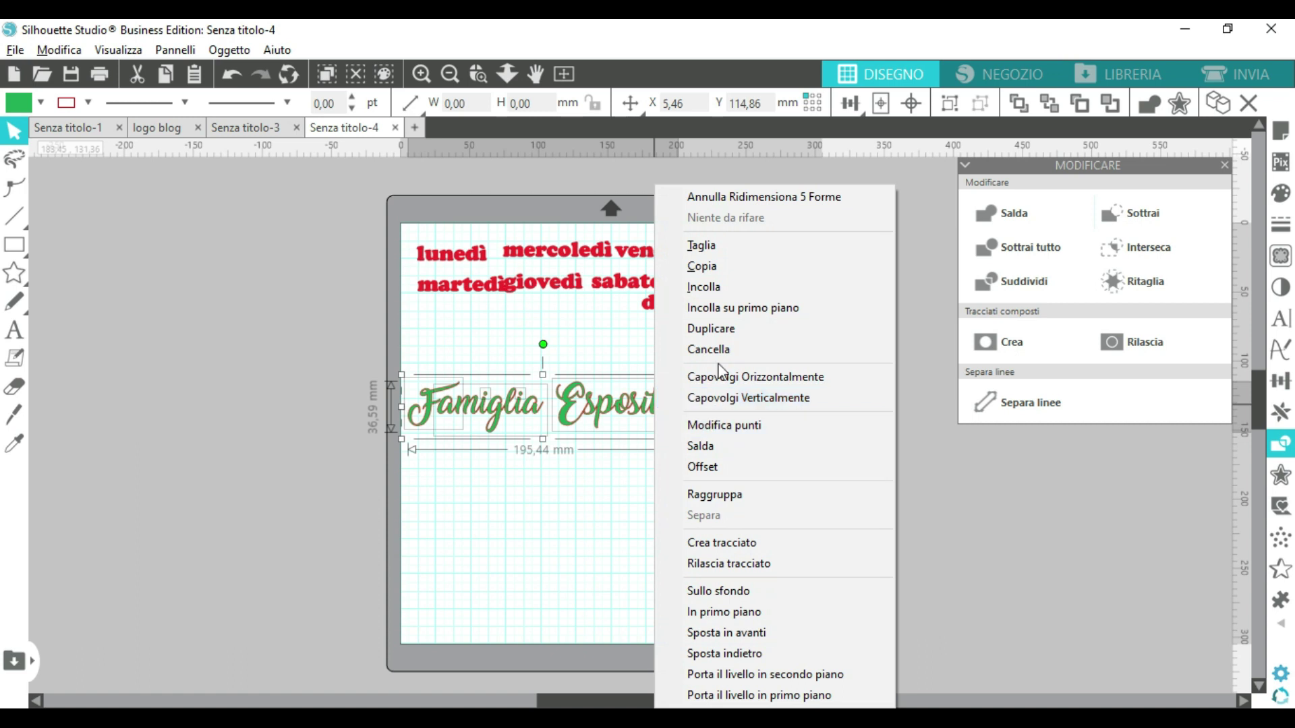
click(713, 268)
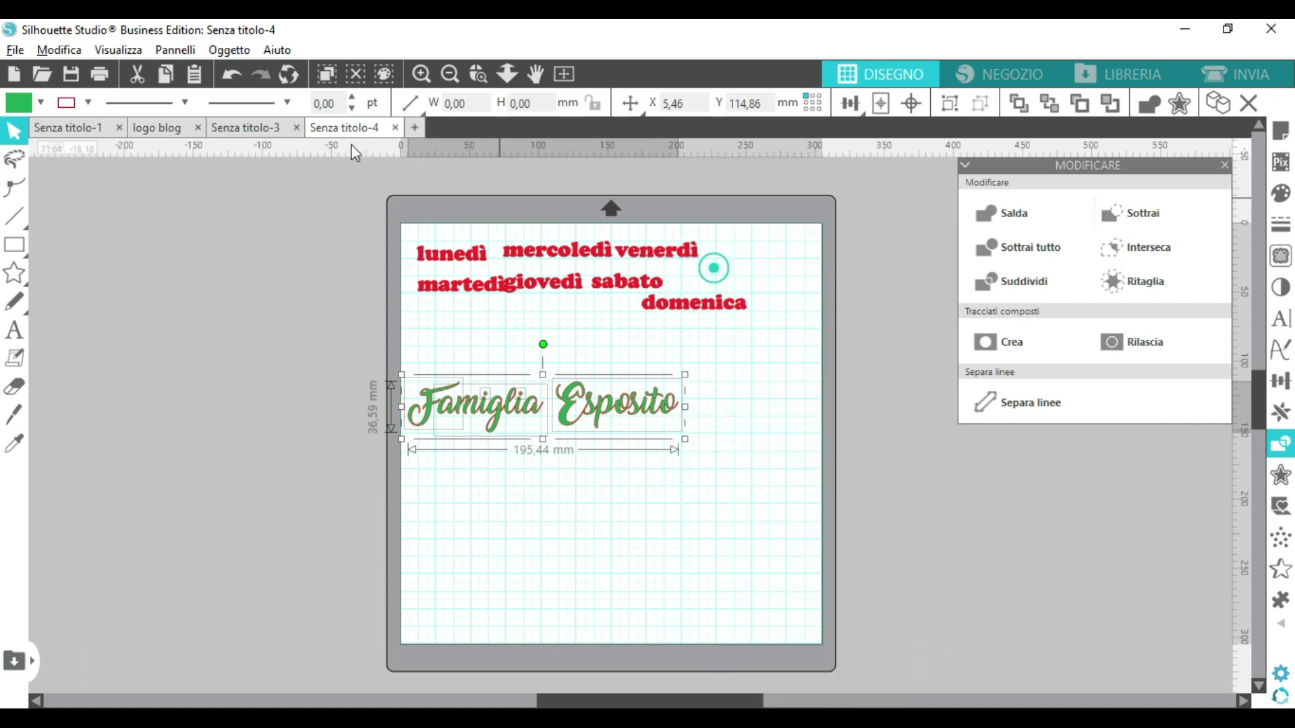
Step: In Senza titolo-3, scale the family-name title above the grid down to about 205 mm wide
click(261, 128)
scroll(522, 324, up, 3)
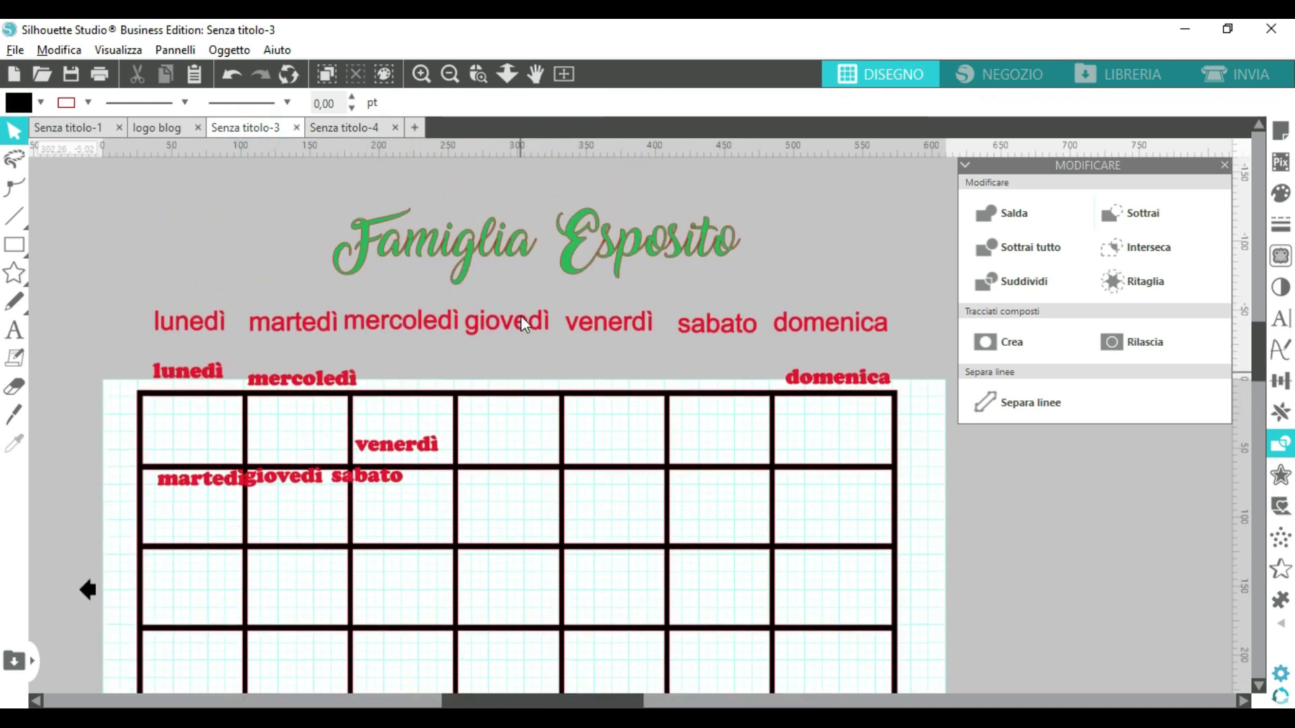
click(597, 245)
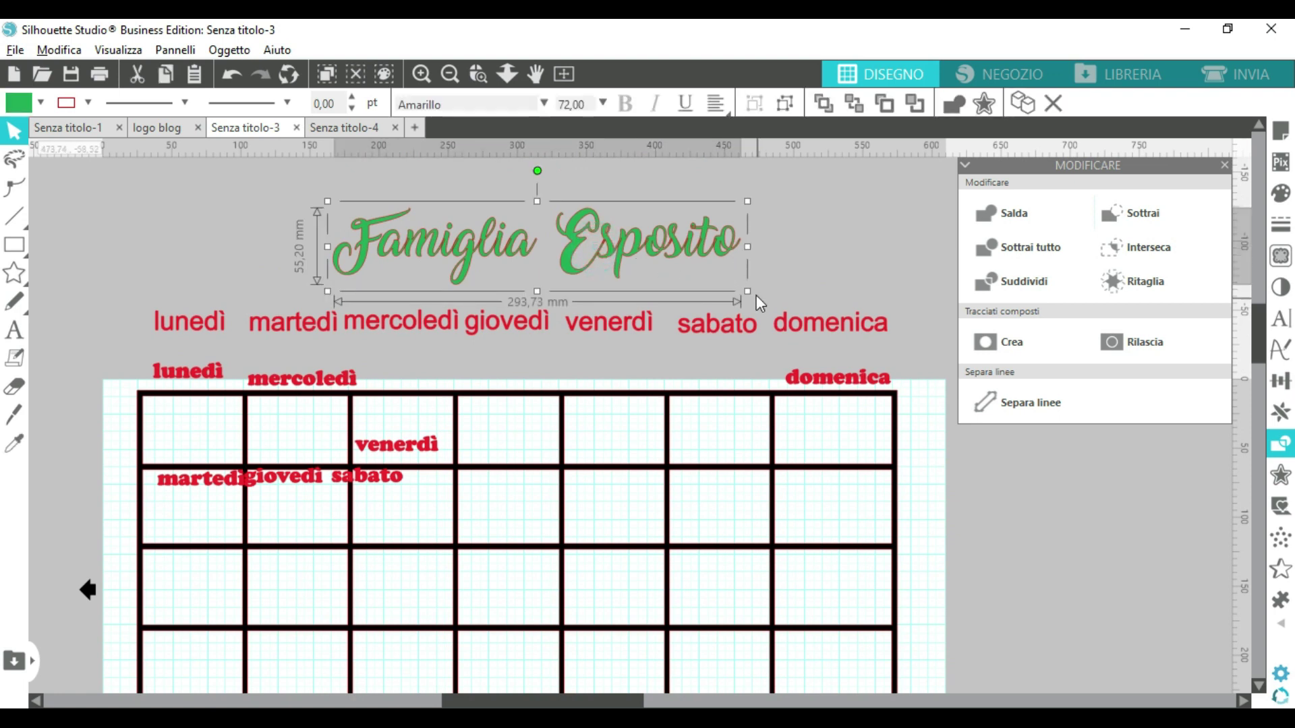
drag(742, 291, 629, 251)
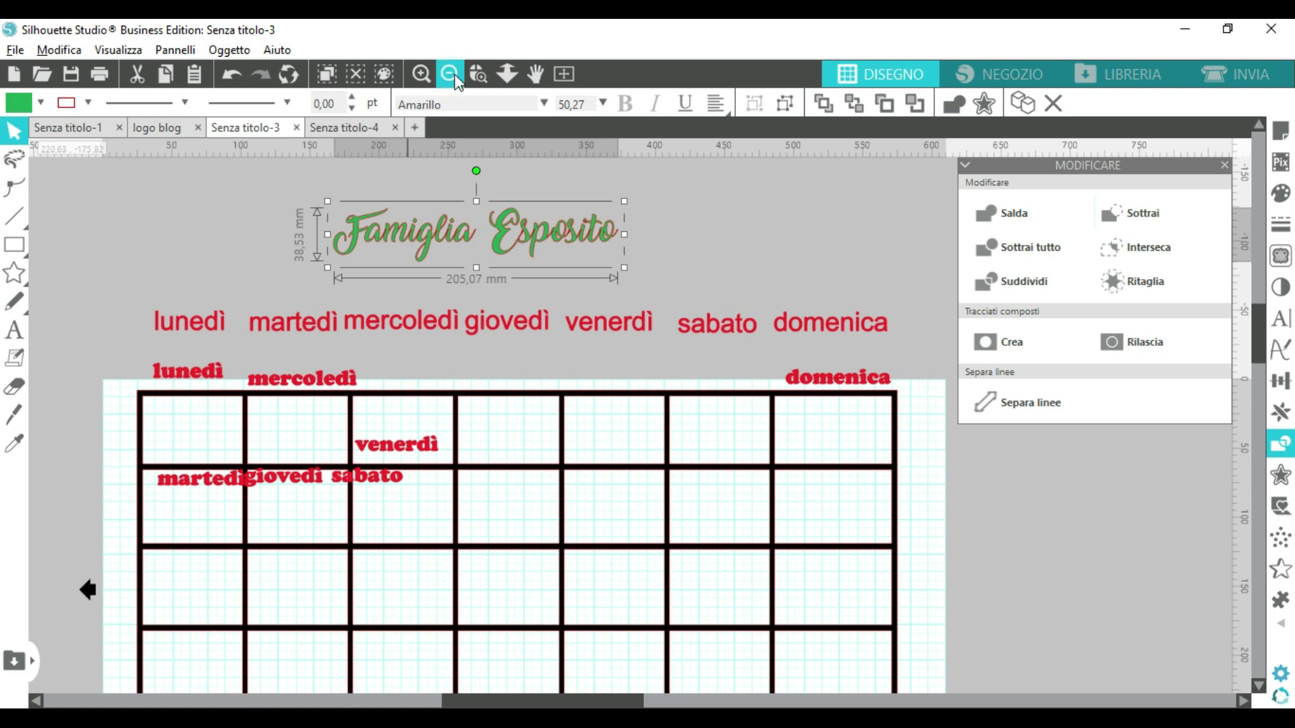
Step: Delete the seven old Arial weekday labels and nudge the Cooper Black lunedì over the first grid column
click(450, 74)
drag(283, 333, 791, 363)
key(Delete)
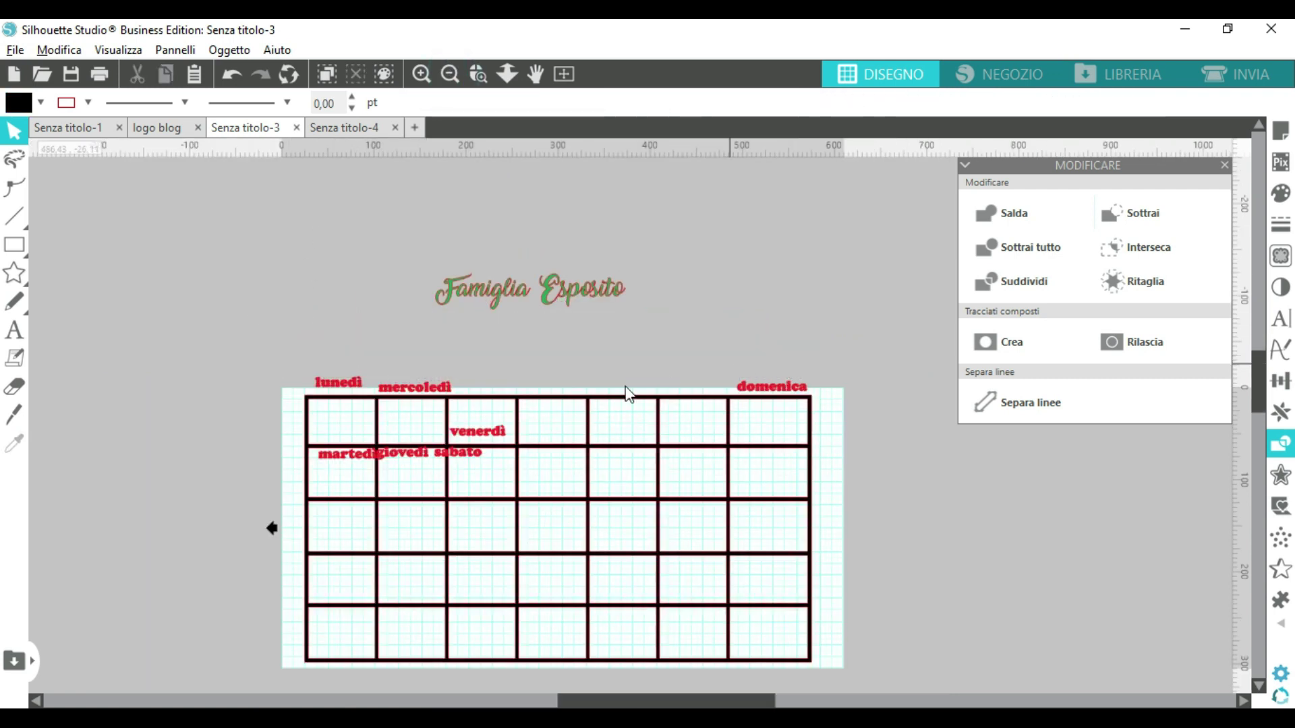
click(364, 386)
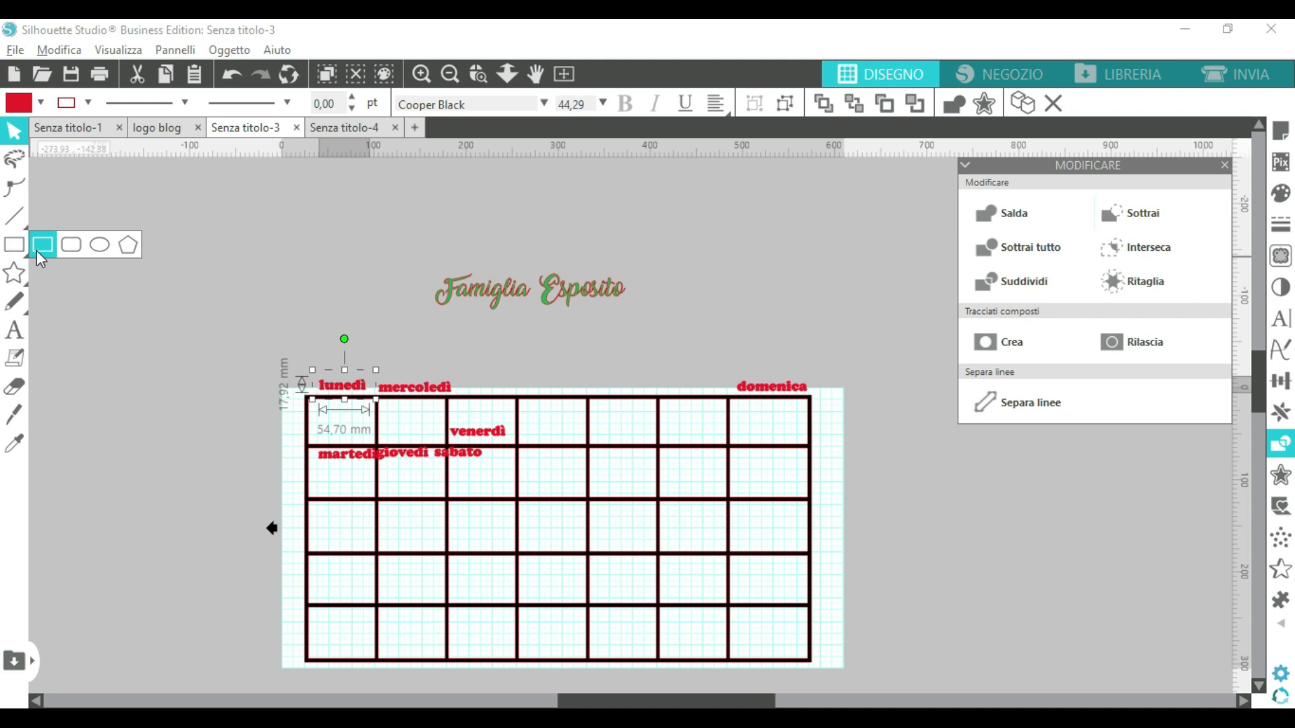
Step: Draw a rectangle about 566 x 328 mm over the grid and weekday labels and set its fill to transparent
click(15, 244)
drag(301, 362, 823, 664)
click(1280, 194)
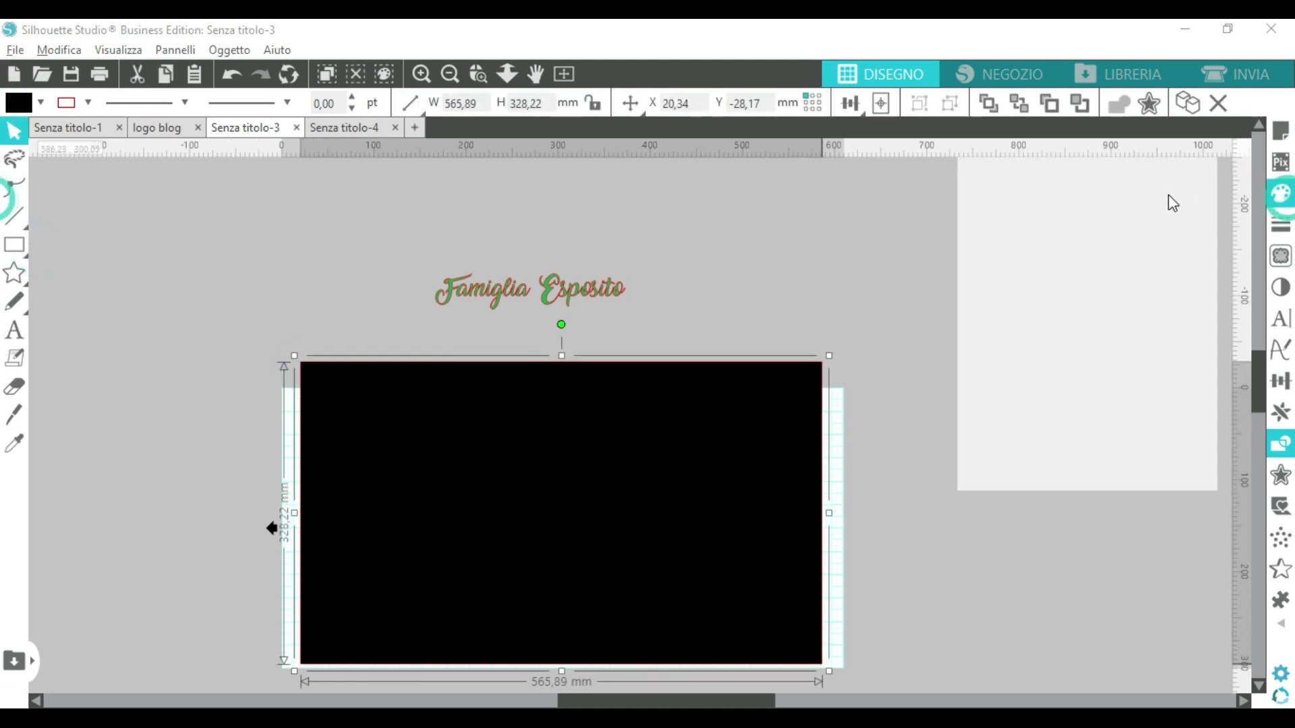
click(1021, 227)
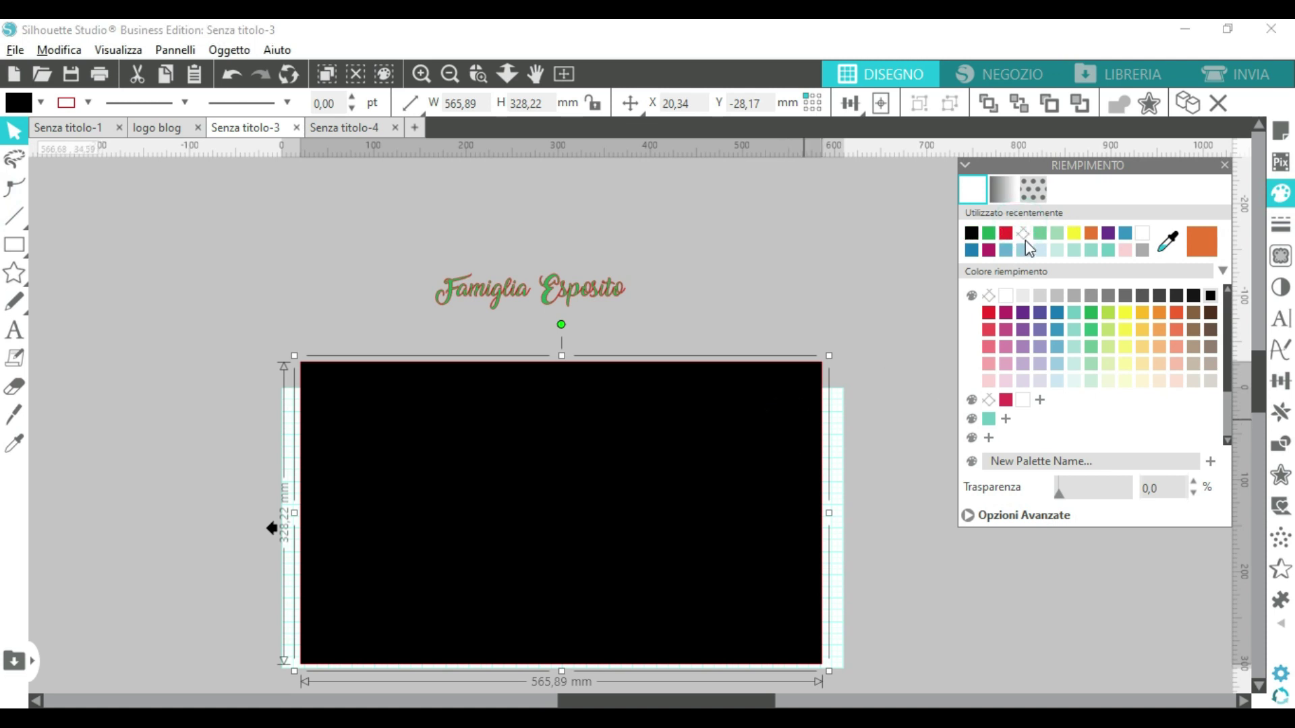
Step: Make the rectangle's fill transparent, widen it to about 597 mm and extend its upper edge to make room for the title
click(1023, 233)
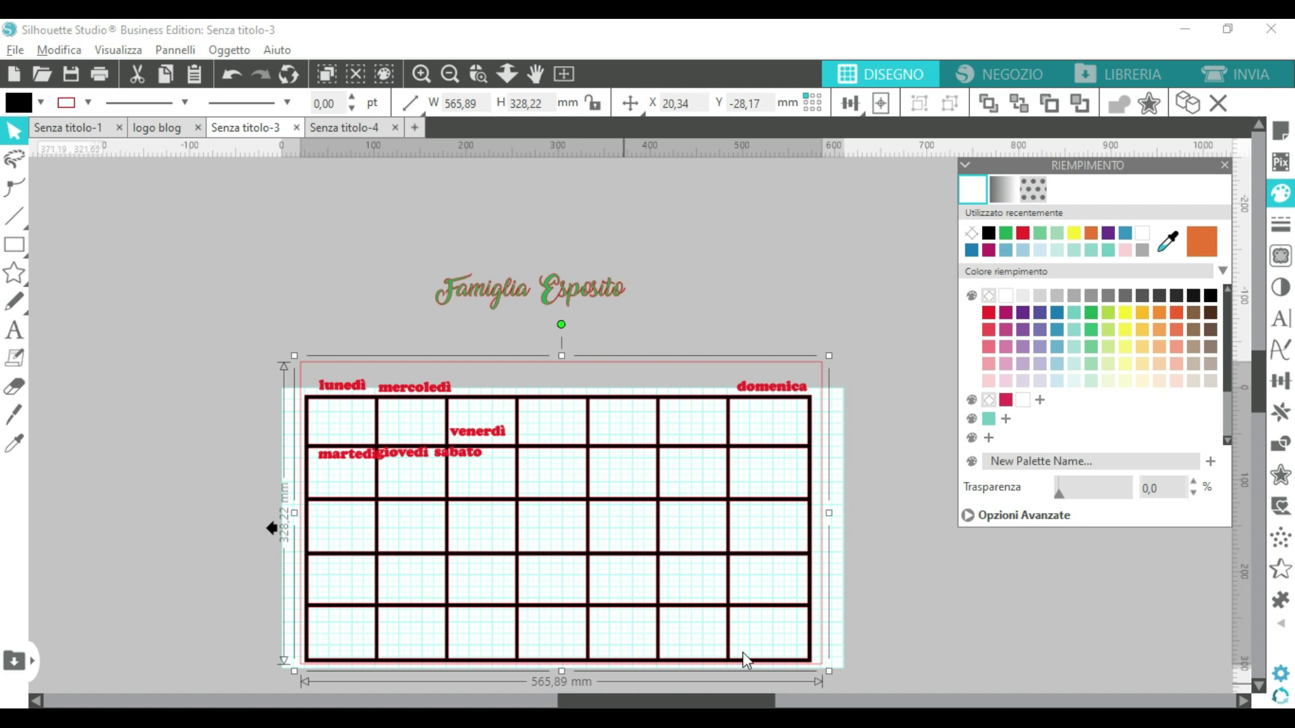
drag(828, 515, 857, 517)
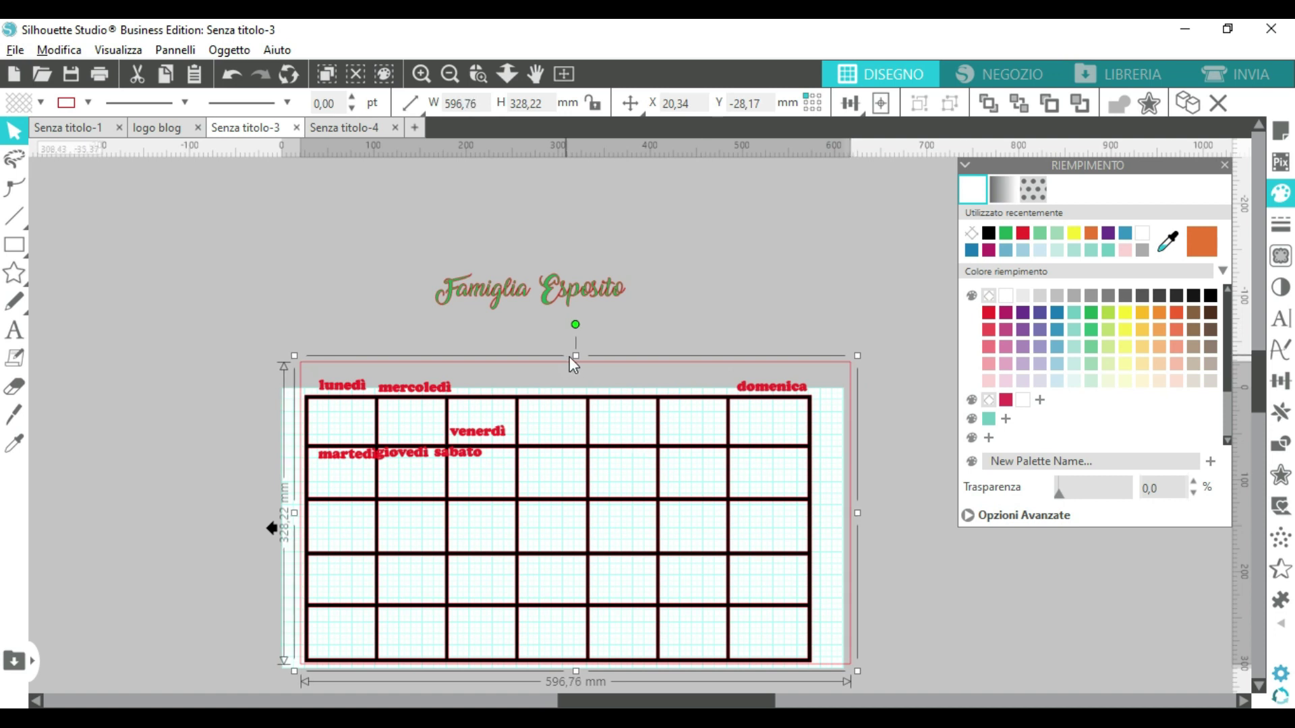
mouse_move(577, 355)
mouse_down()
mouse_move(590, 301)
mouse_move(569, 369)
mouse_up()
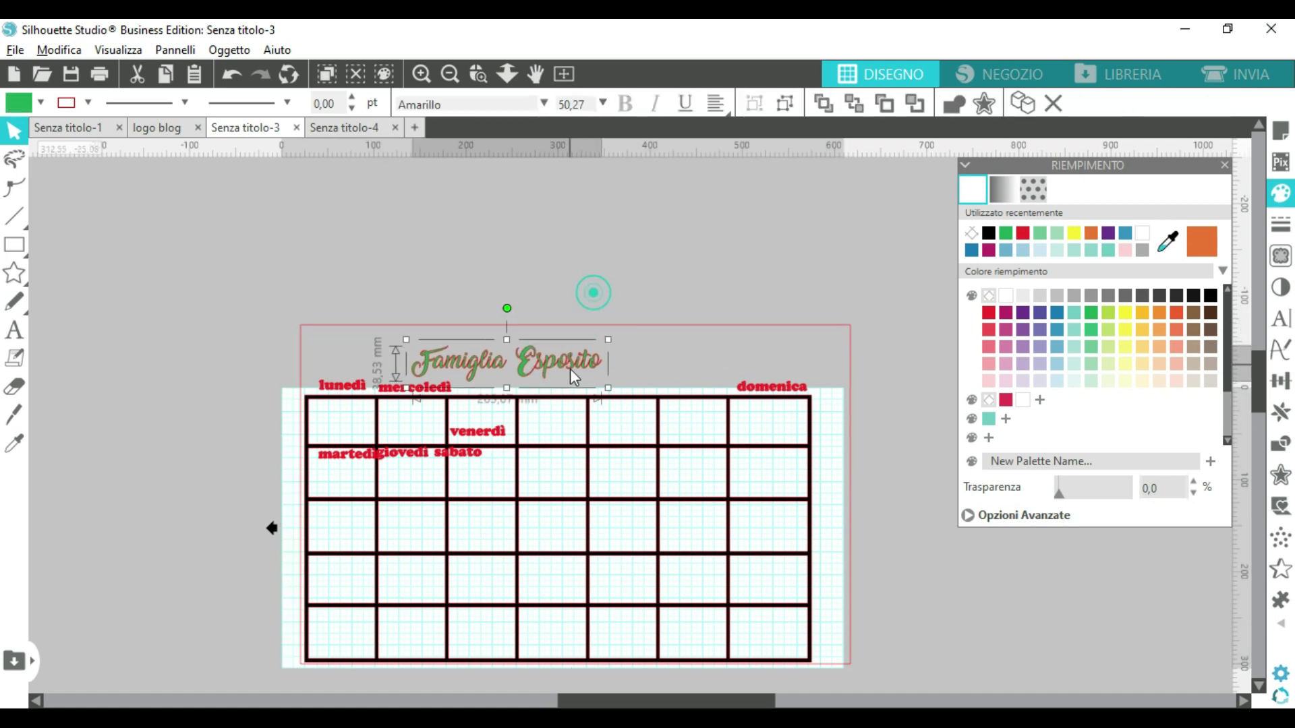
Step: Scale the family-name title inside the rectangle's upper area up to about 263 mm wide and copy it
drag(625, 335, 666, 334)
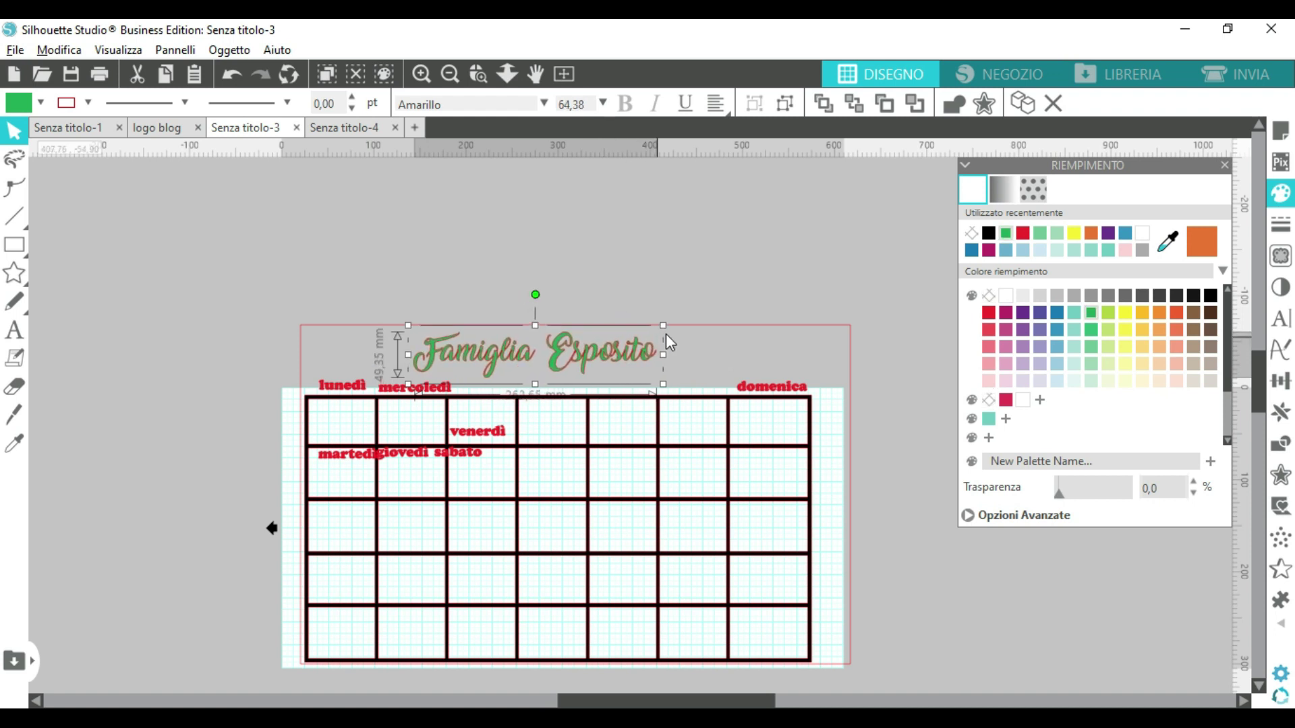
right_click(645, 364)
click(703, 248)
Step: In Senza titolo-4, replace the old family-name title with the copied larger one, placed below the weekday labels
click(358, 128)
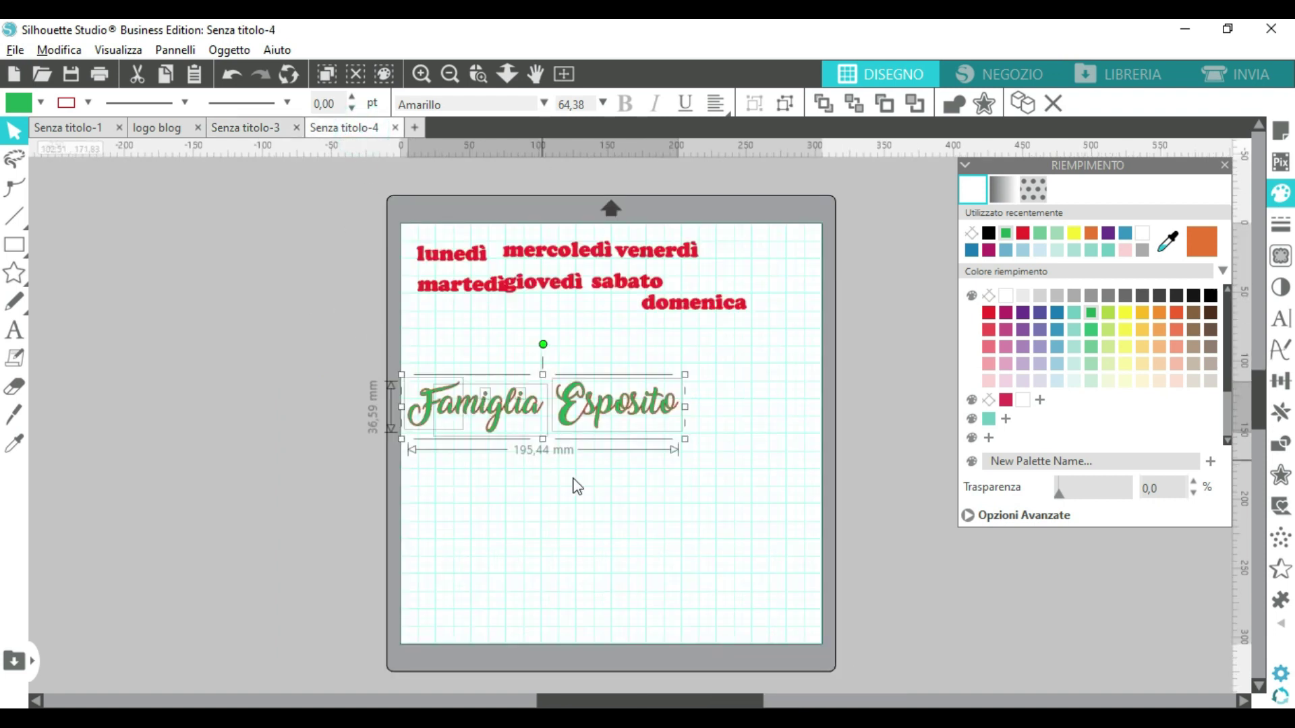
key(Delete)
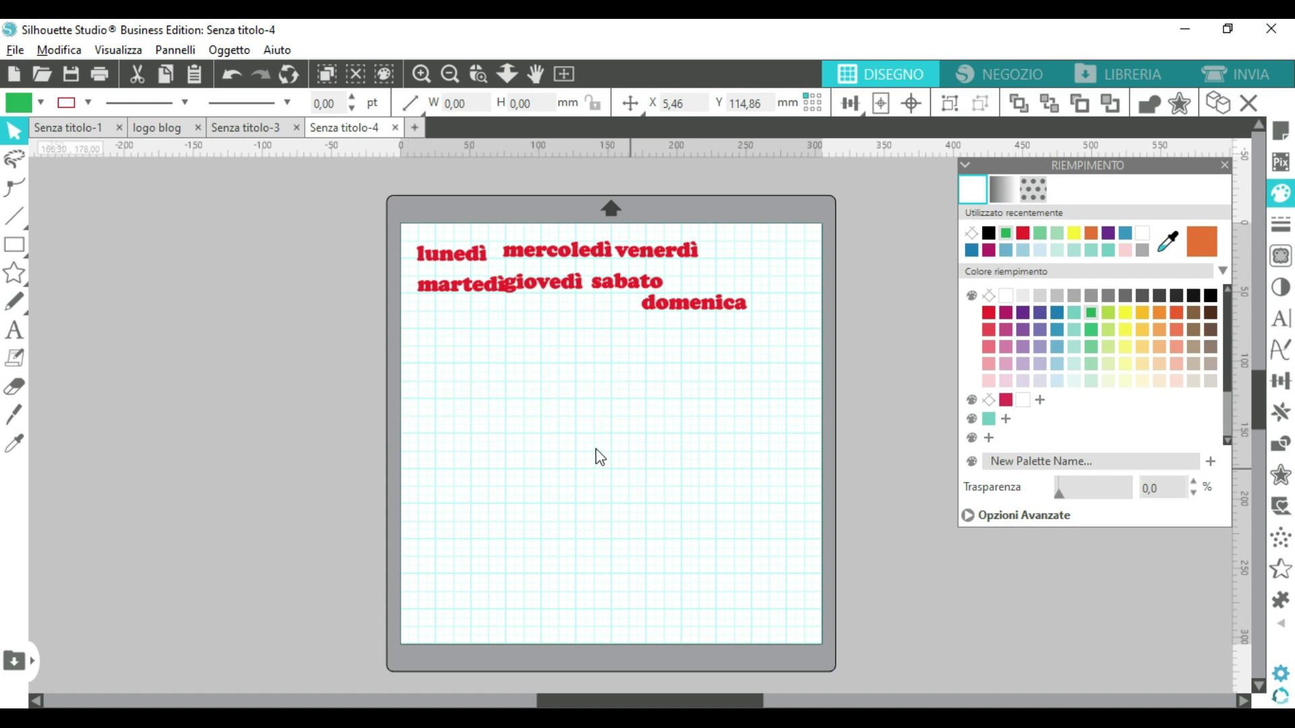
right_click(604, 467)
click(693, 308)
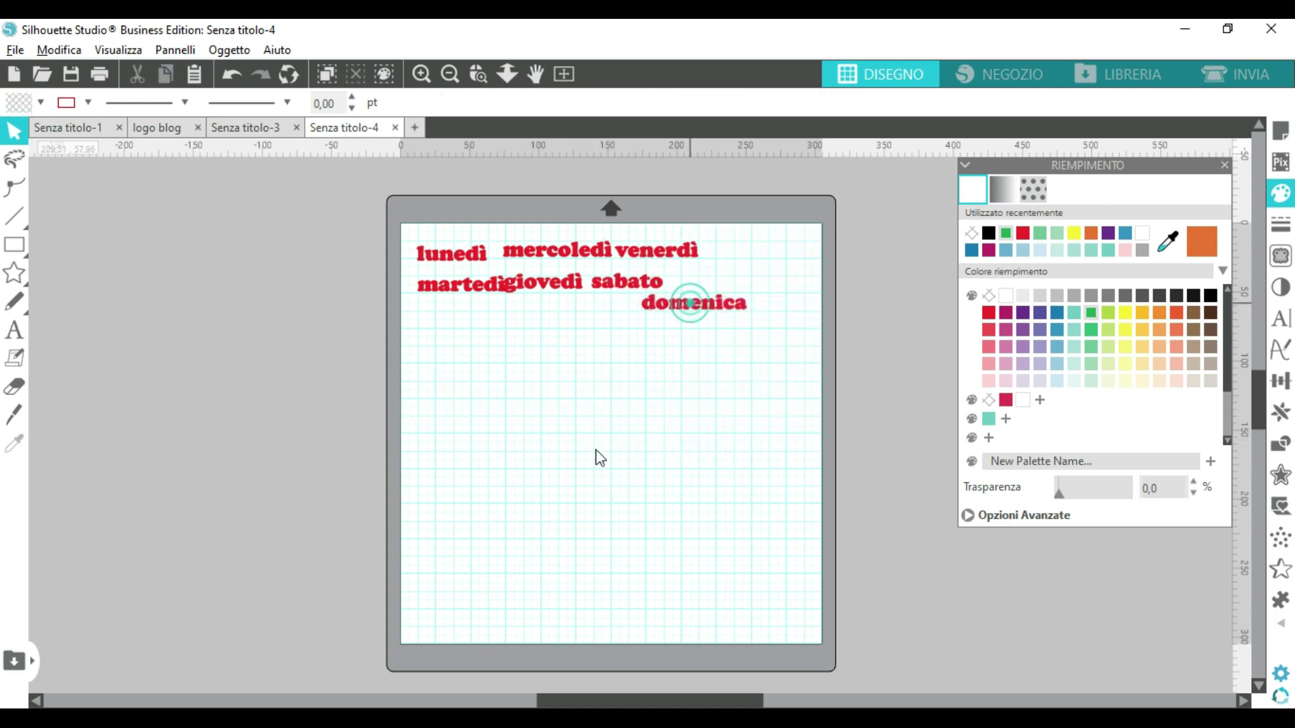
drag(802, 228, 609, 388)
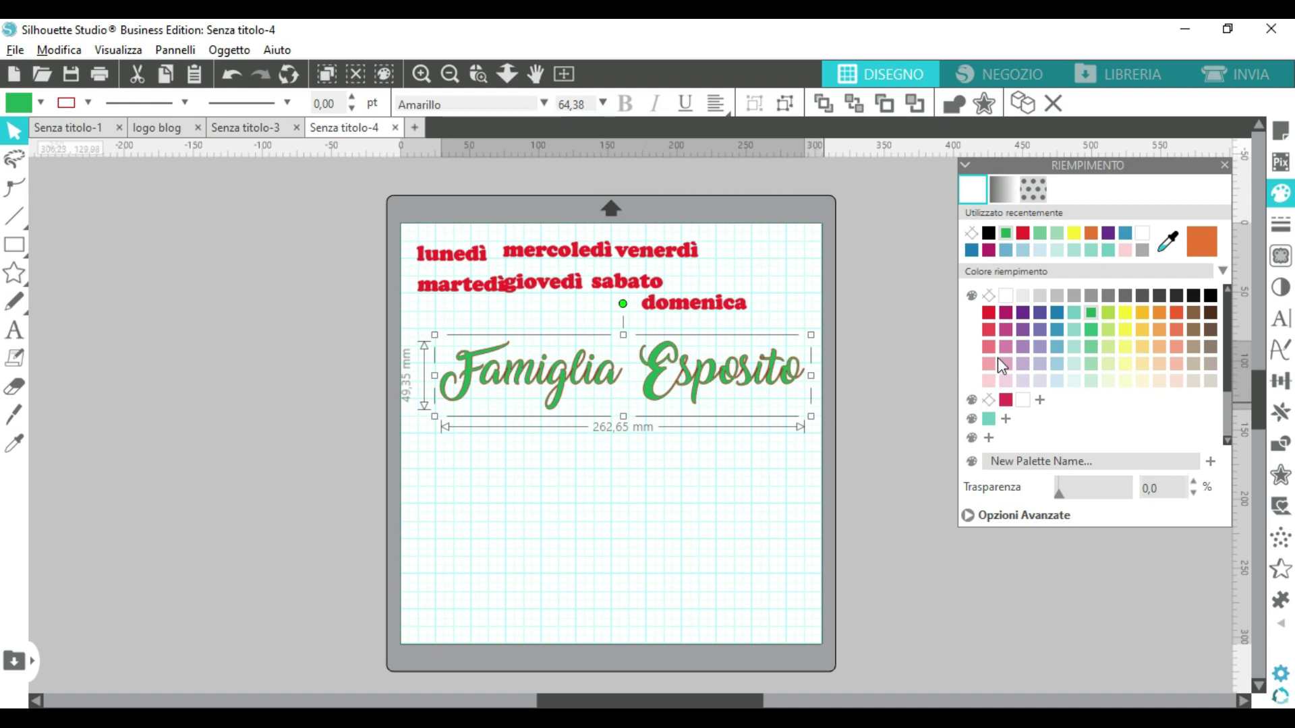
Step: Weld the pasted family-name title, group its pieces and move it down the page, away from the weekday labels
click(963, 112)
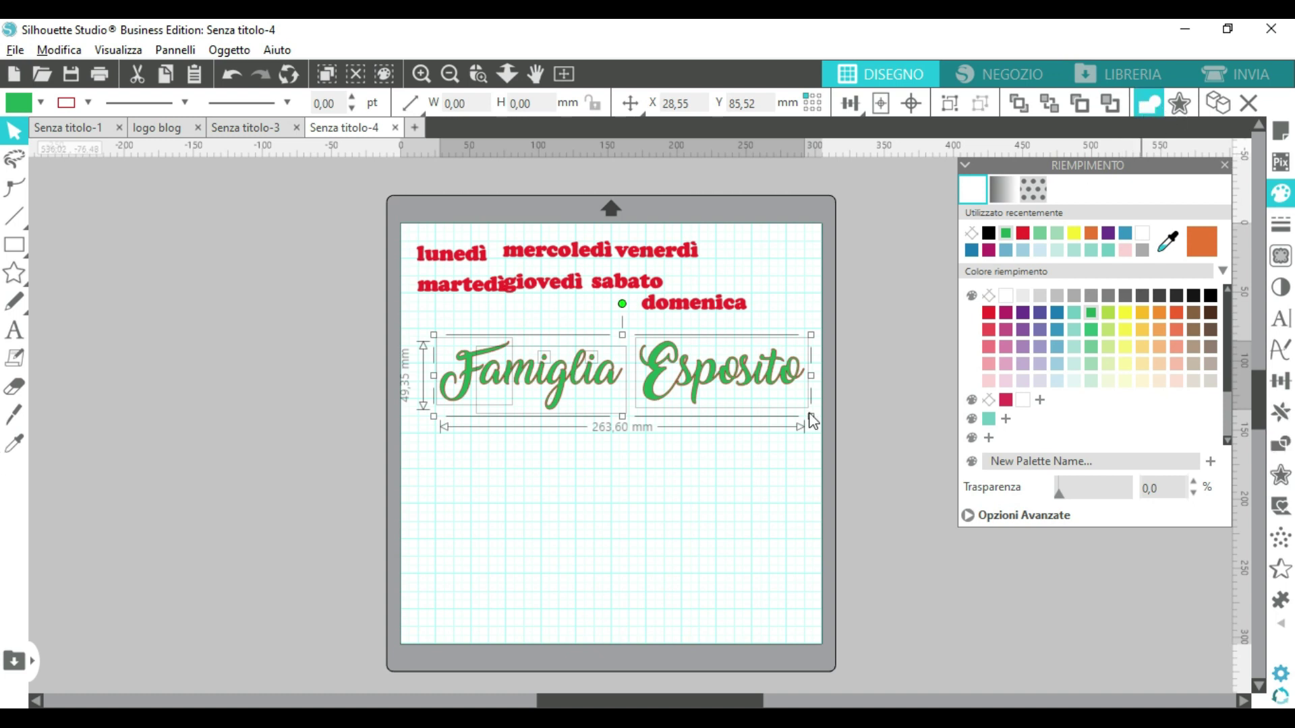
click(640, 452)
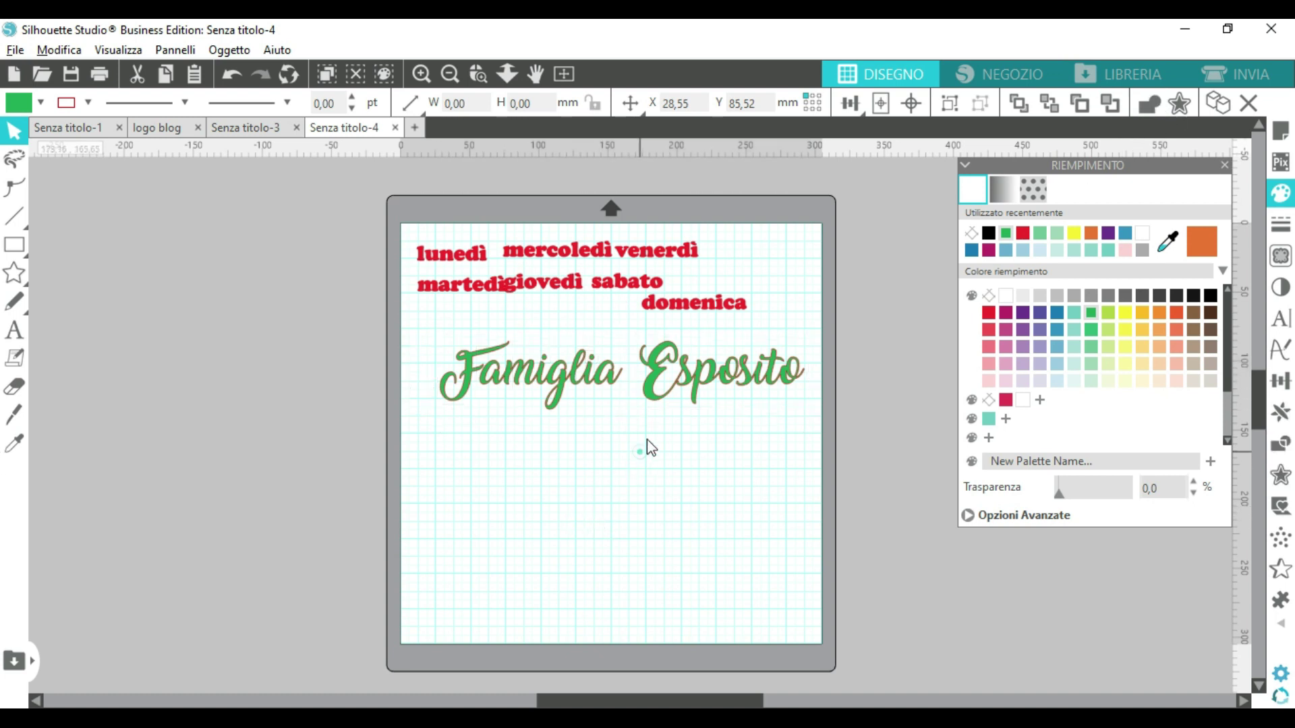
click(445, 358)
right_click(789, 383)
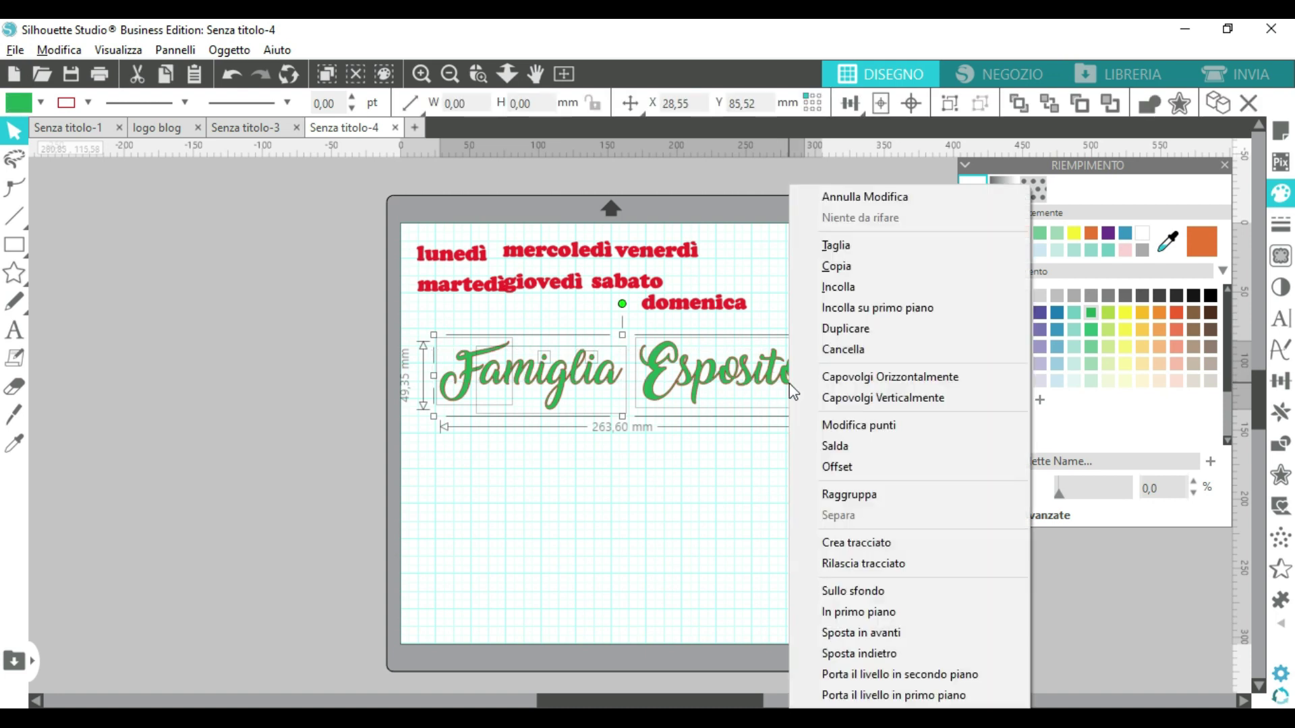
click(833, 499)
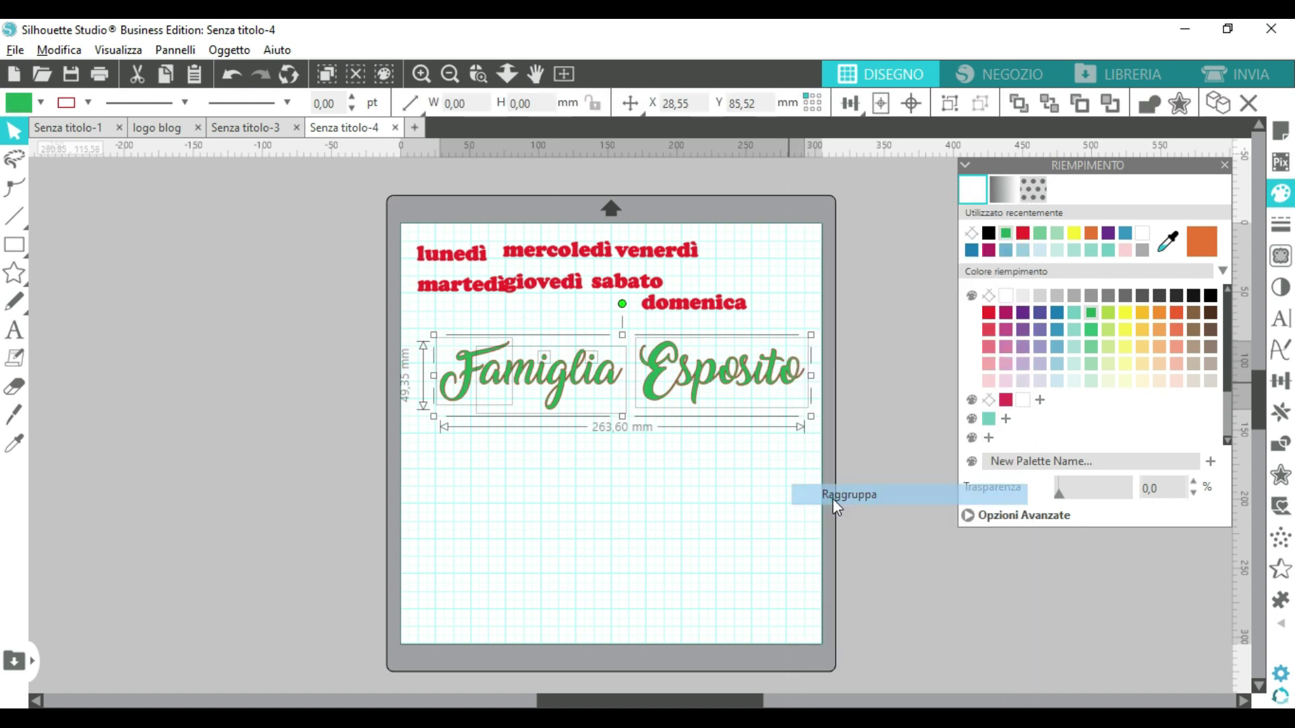
drag(765, 381, 755, 466)
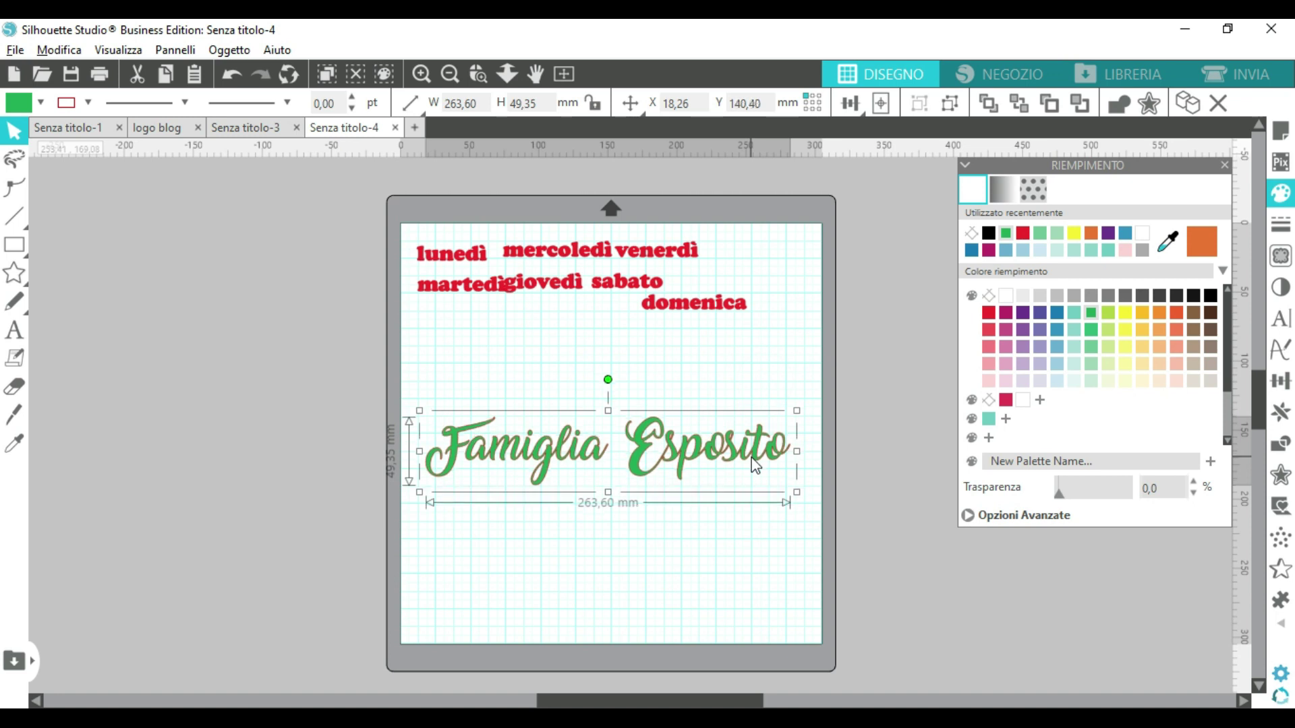
Step: Space out the weekday labels in rows so none overlap, with sabato under martedì, and move the title to the page's lower edge
drag(681, 302, 744, 279)
drag(644, 284, 471, 321)
drag(538, 292, 581, 292)
drag(652, 248, 711, 256)
drag(593, 255, 613, 255)
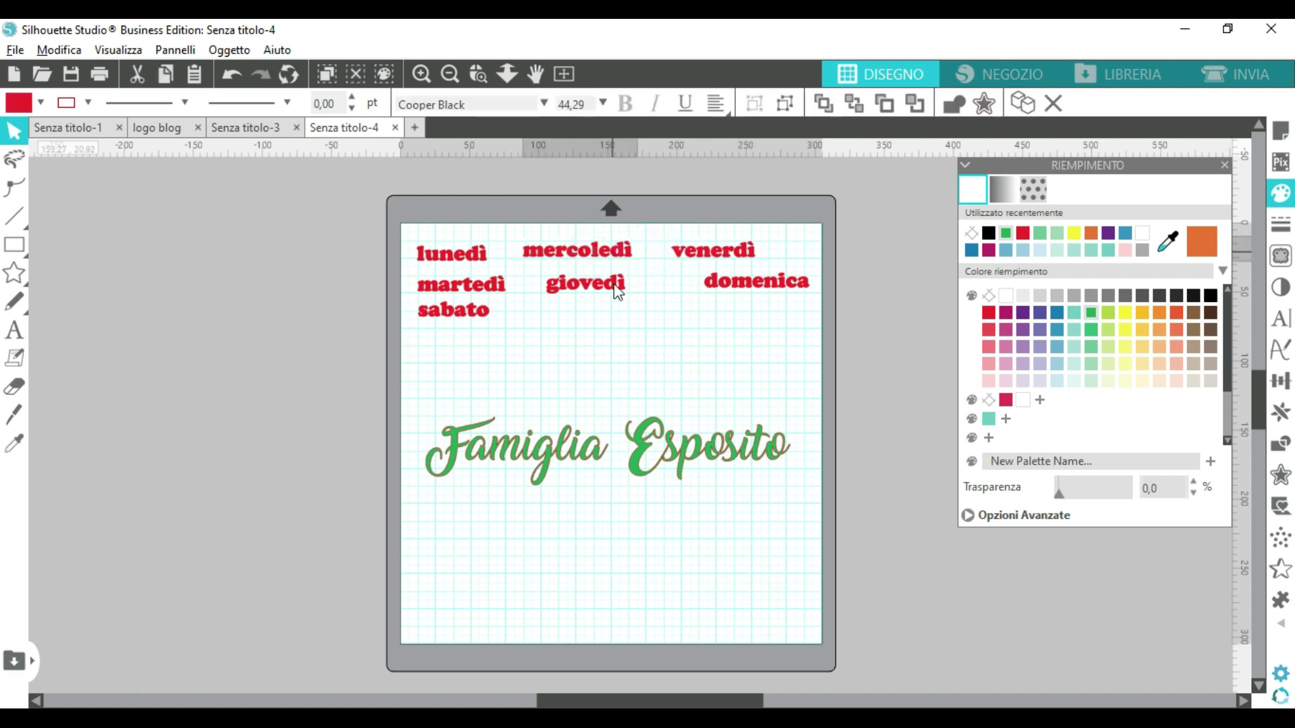
drag(486, 324, 485, 339)
click(587, 352)
mouse_move(592, 462)
mouse_down()
mouse_move(572, 564)
mouse_move(579, 616)
mouse_move(594, 615)
mouse_up()
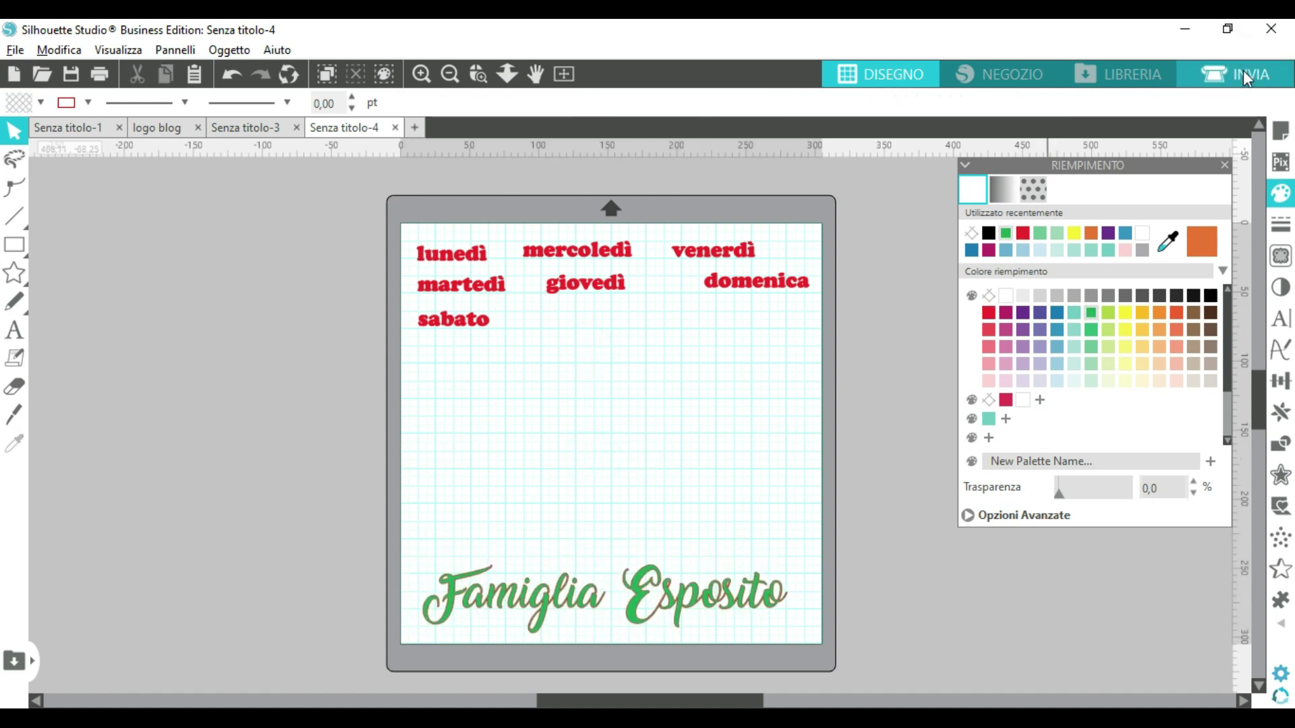
Step: In the send view, set the Taglia cut action for the seven weekday labels and the family-name title, and return to the design view
click(1244, 72)
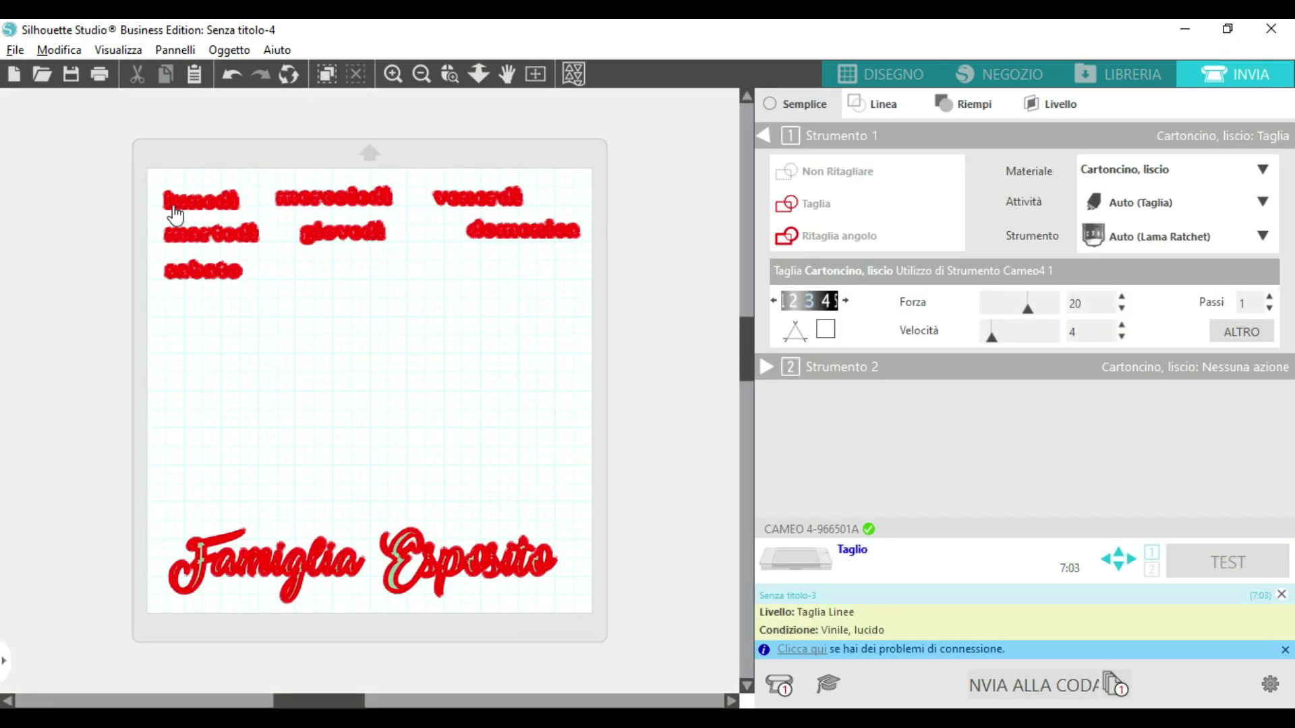
drag(146, 176, 581, 289)
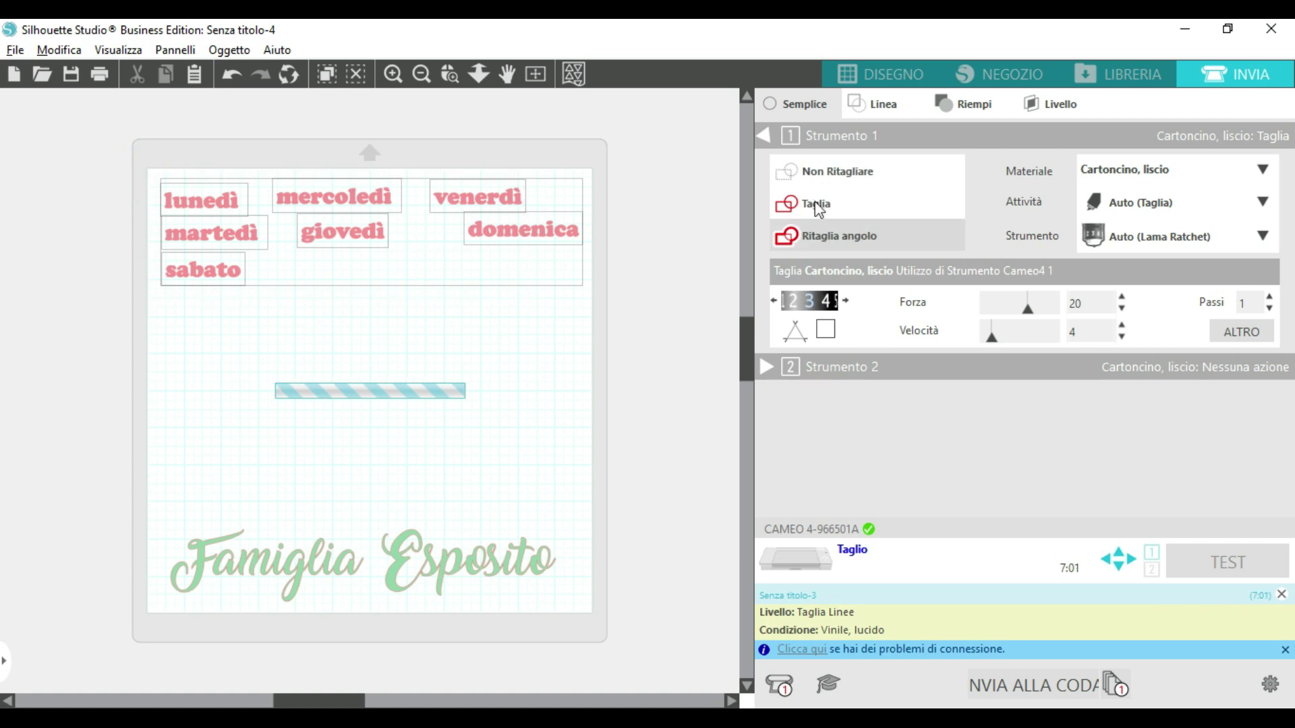
click(818, 205)
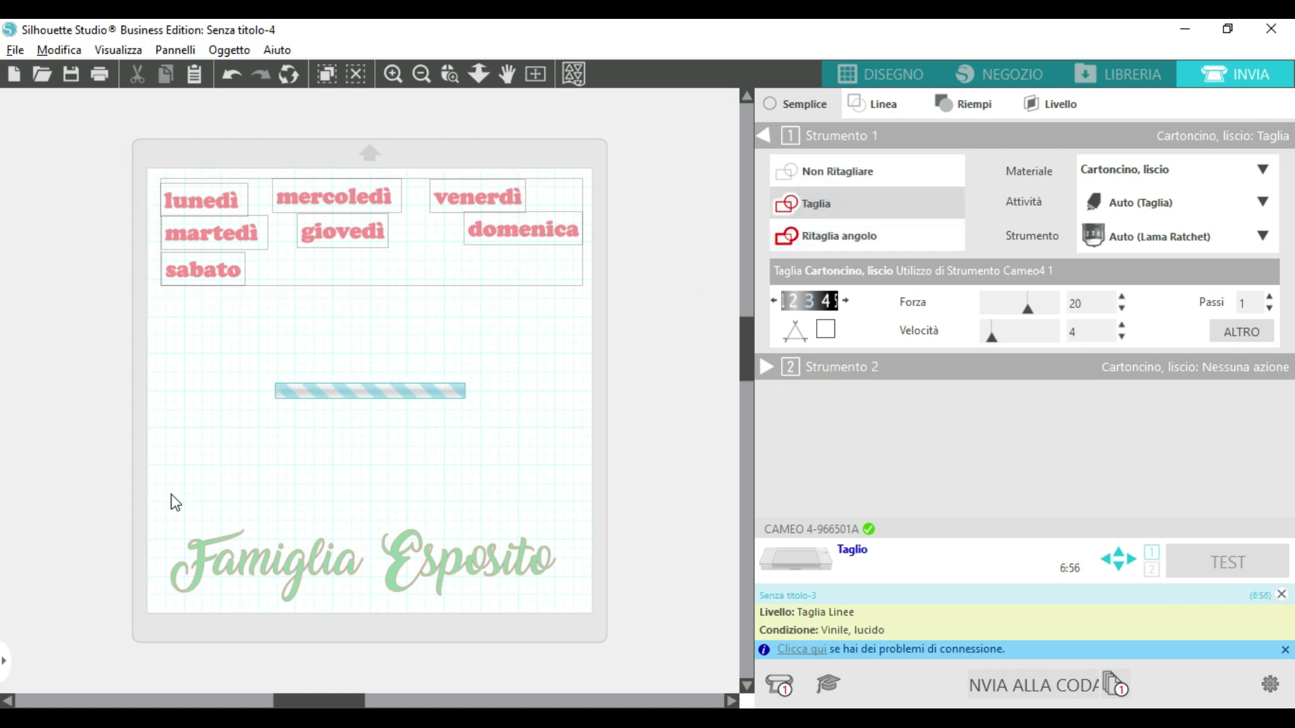
drag(170, 493, 508, 591)
click(824, 206)
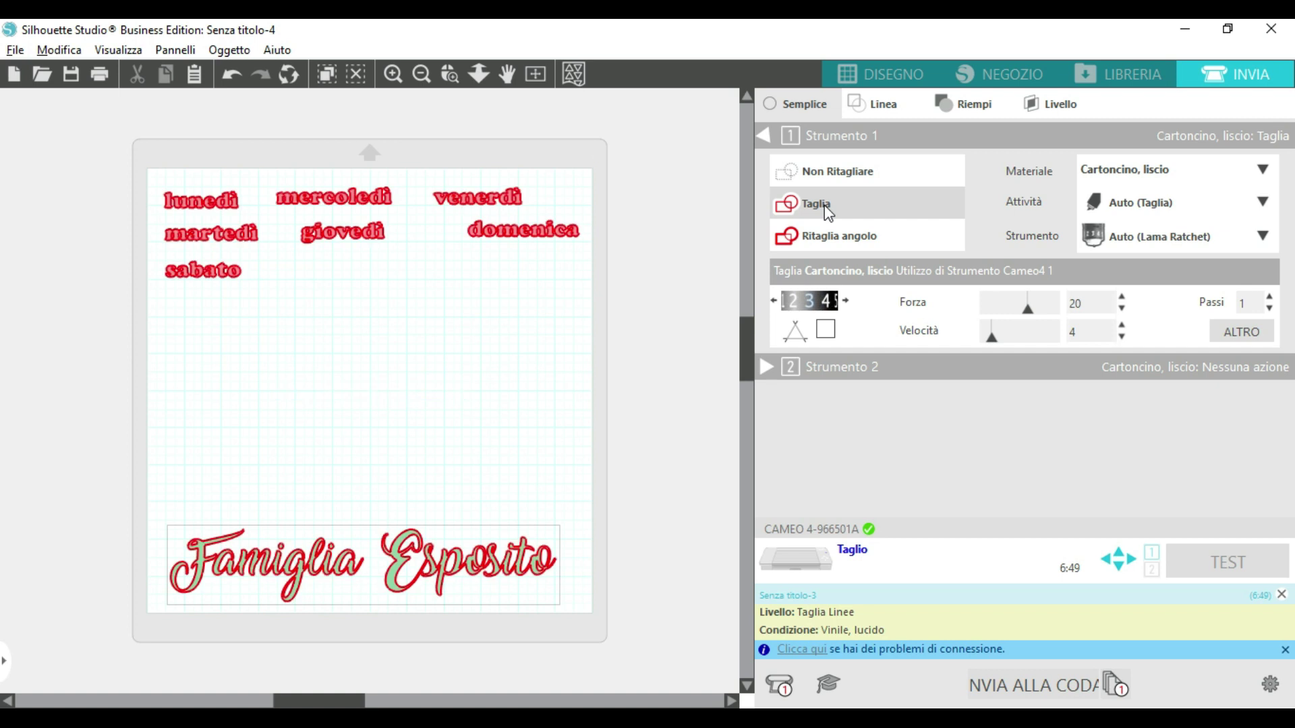
click(577, 336)
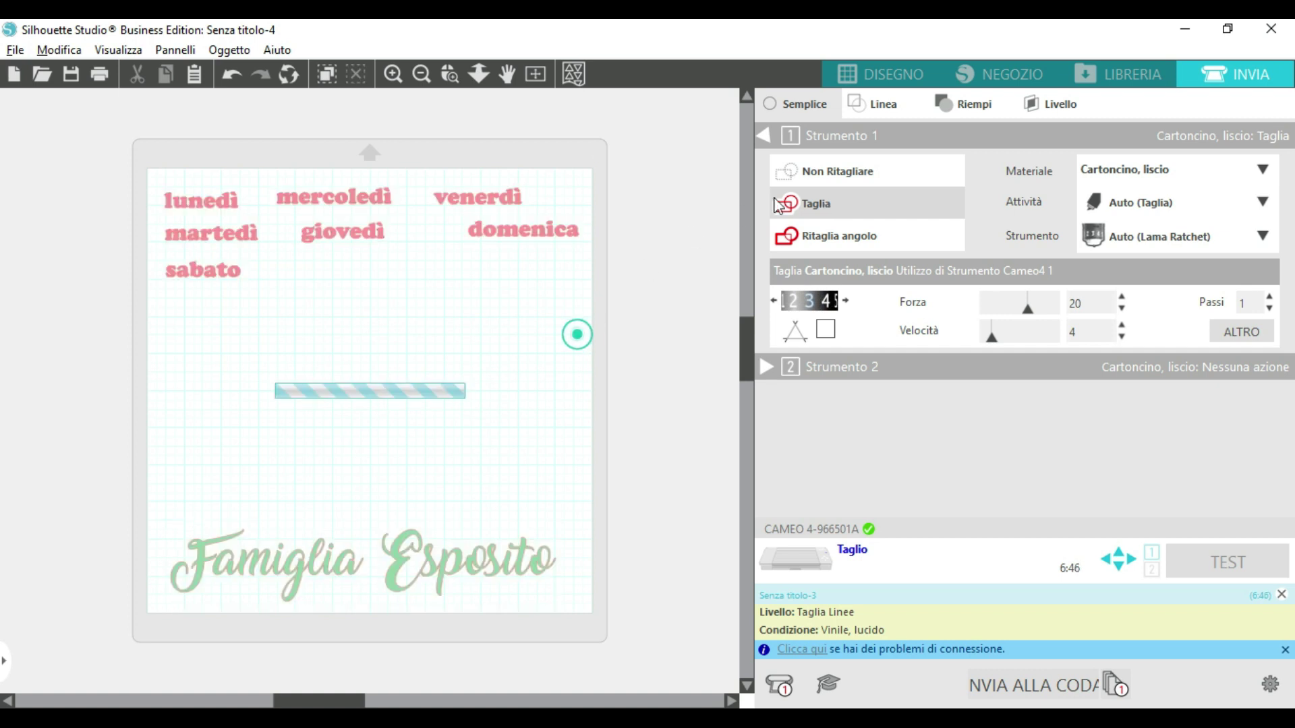
click(879, 76)
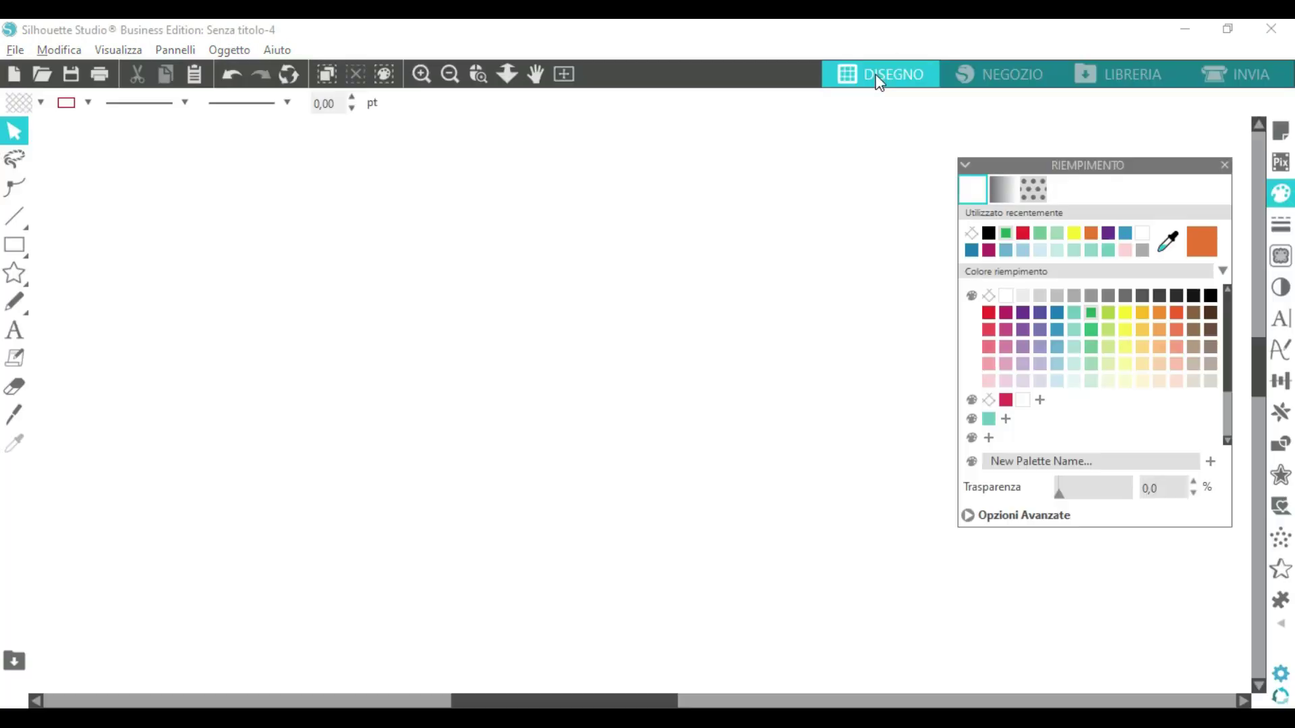